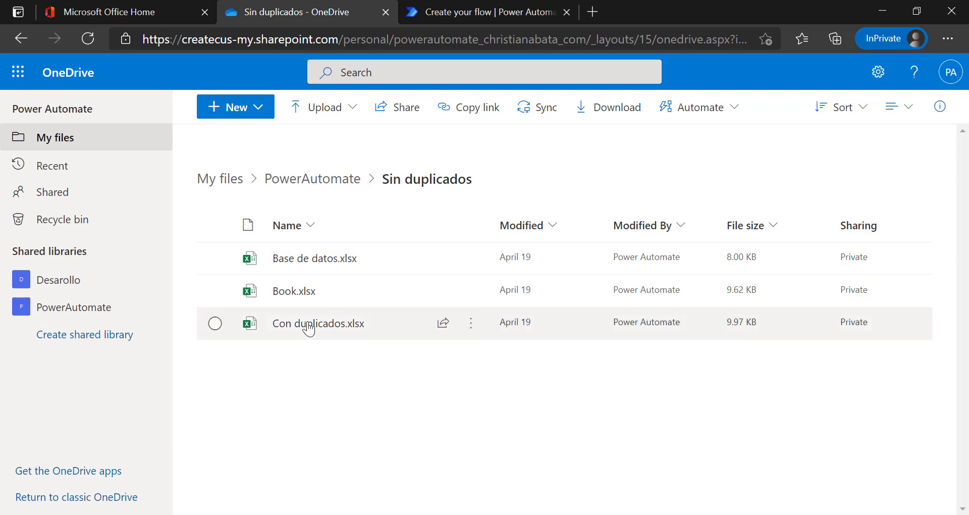
Open Base de datos.xlsx in Excel Online, showing its four-row Nombre/Estado/Correo table.
{"action": "mouse_move", "coordinate": [310, 271]}
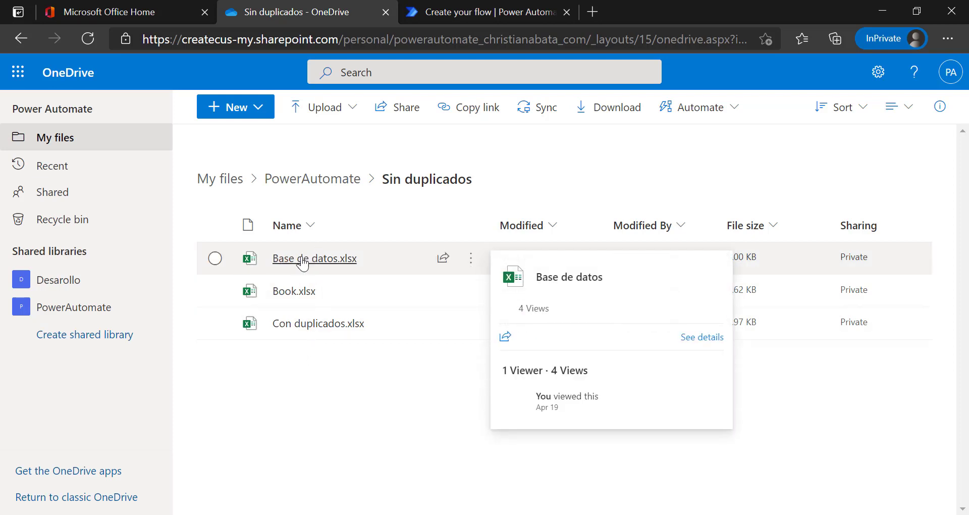
{"action": "left_click", "coordinate": [302, 259]}
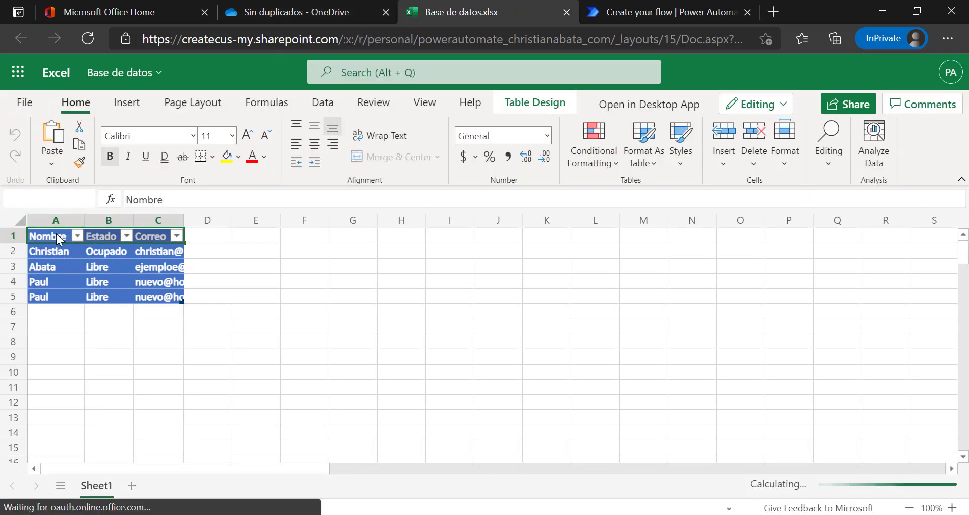
Delete columns A through C of the old table.
{"action": "left_click_drag", "start_coordinate": [52, 220], "coordinate": [160, 222]}
{"action": "right_click", "coordinate": [160, 222]}
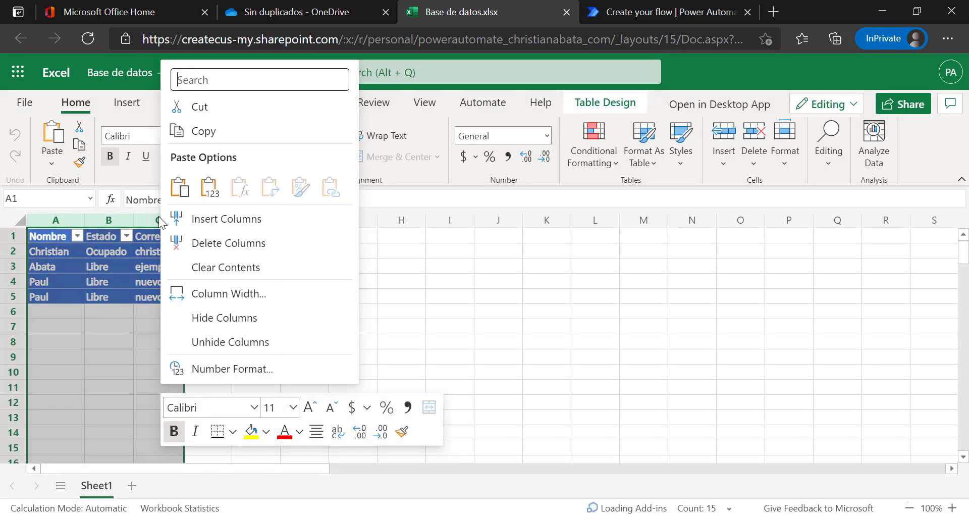
{"action": "left_click", "coordinate": [222, 243]}
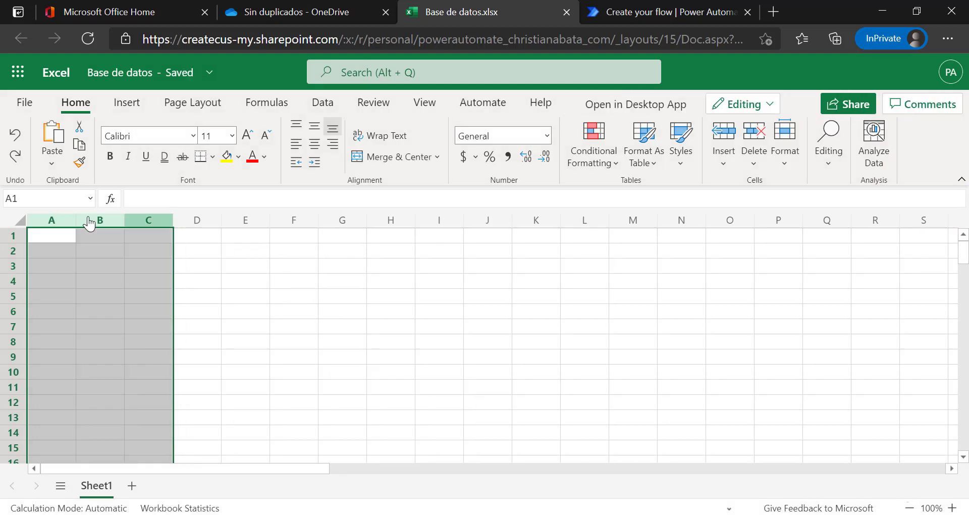
Enter the header Nombre in cell A1, correcting the typos.
{"action": "left_click", "coordinate": [61, 238]}
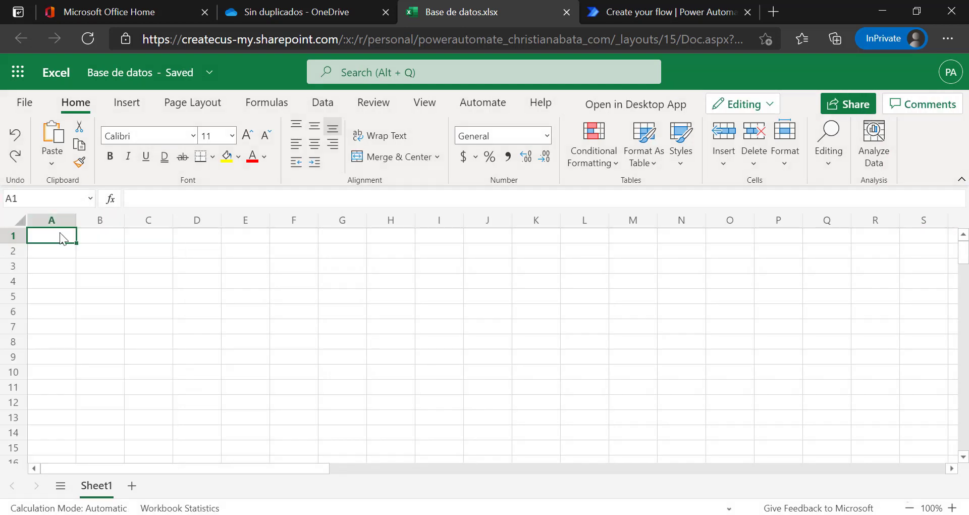
{"action": "type", "text": "NOmbre"}
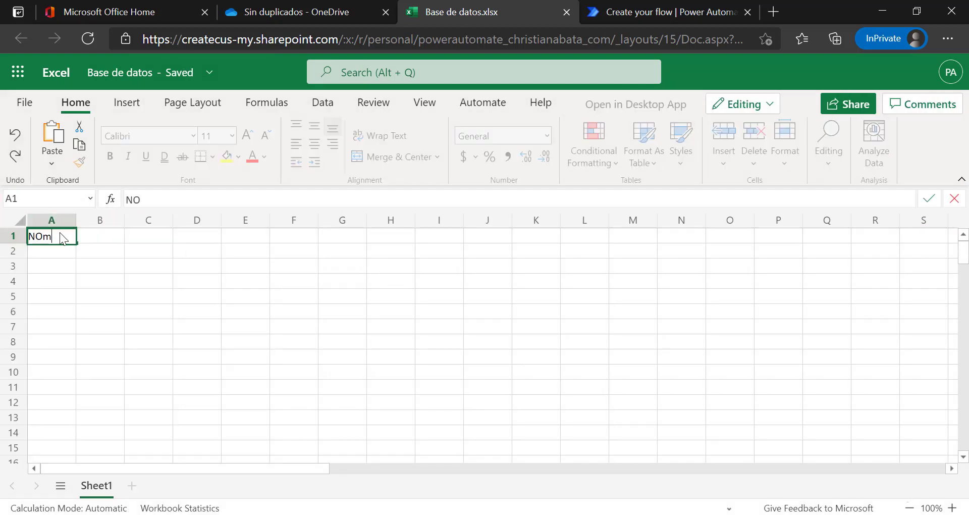
{"action": "key", "text": "BackSpace"}
{"action": "key", "text": "BackSpace"}
{"action": "key", "text": "BackSpace"}
{"action": "key", "text": "BackSpace"}
{"action": "key", "text": "BackSpace"}
{"action": "key", "text": "BackSpace"}
{"action": "type", "text": "Nomre"}
{"action": "key", "text": "Return"}
{"action": "left_click", "coordinate": [60, 234]}
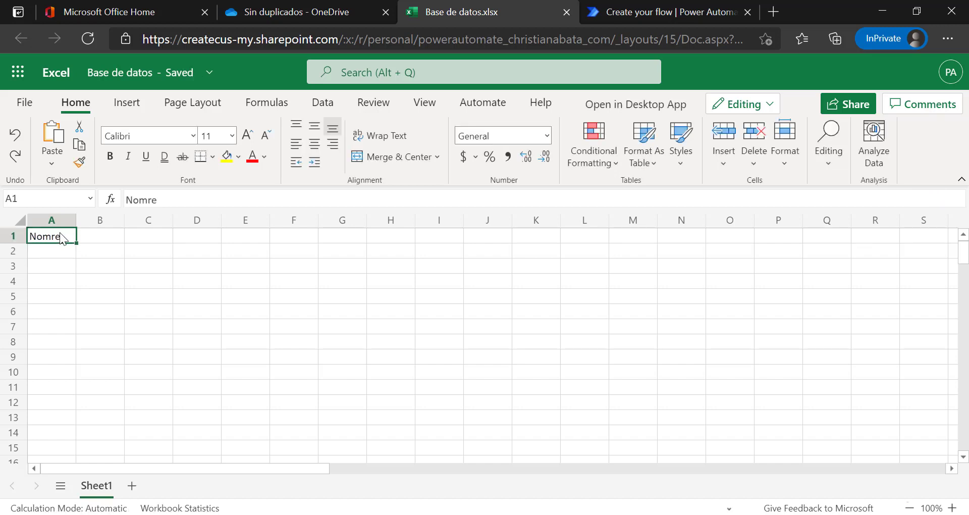
{"action": "left_click_drag", "start_coordinate": [157, 199], "coordinate": [139, 199]}
{"action": "type", "text": "mbre"}
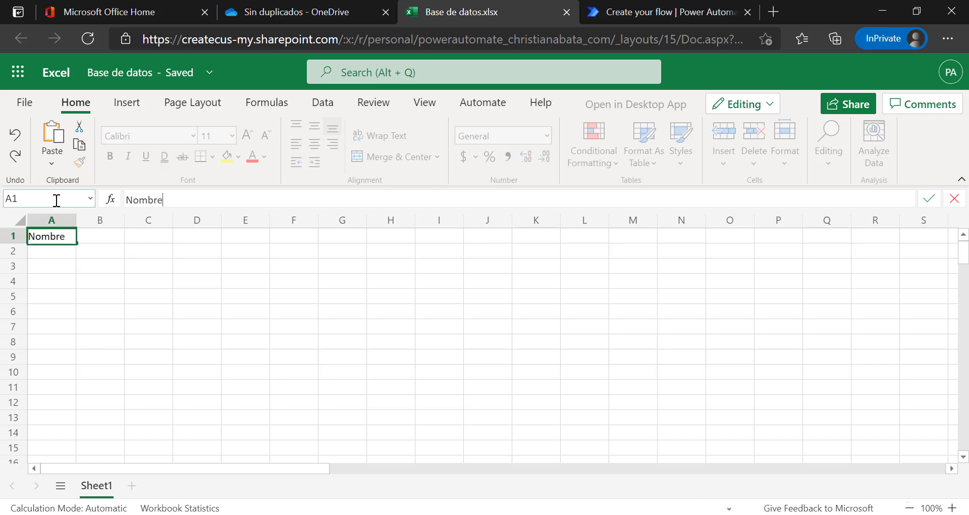
{"action": "key", "text": "Return"}
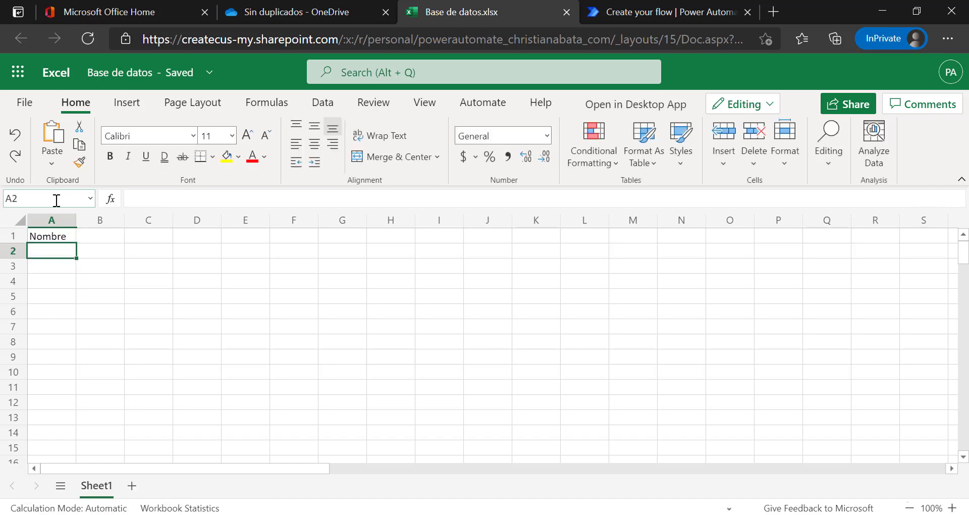
Enter the names Christian, Paul and Raul in A2:A4.
{"action": "type", "text": "Christian"}
{"action": "key", "text": "Tab"}
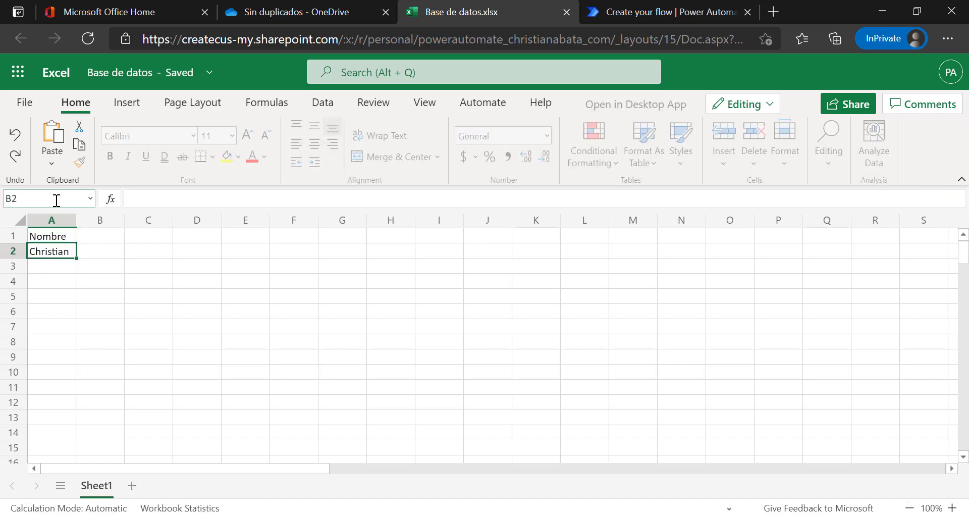
{"action": "key", "text": "Return"}
{"action": "type", "text": "Paul"}
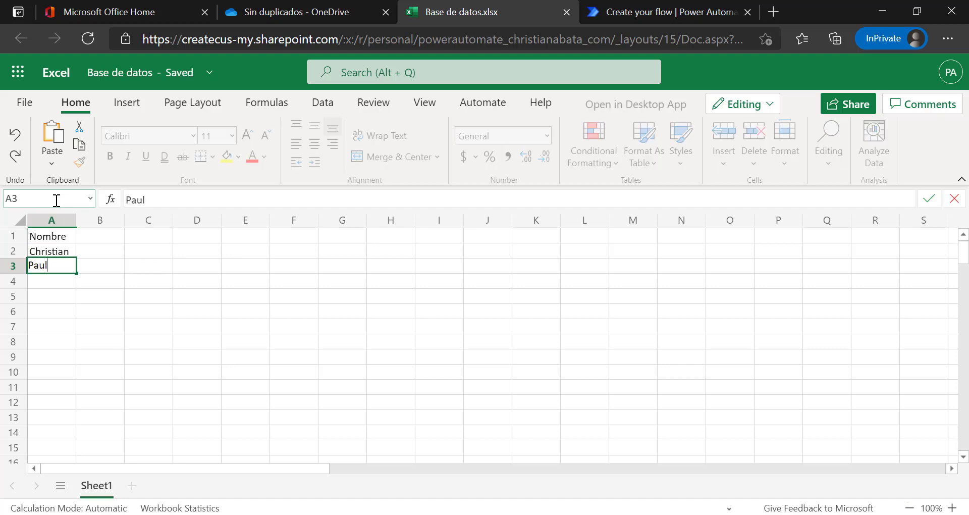
{"action": "key", "text": "Return"}
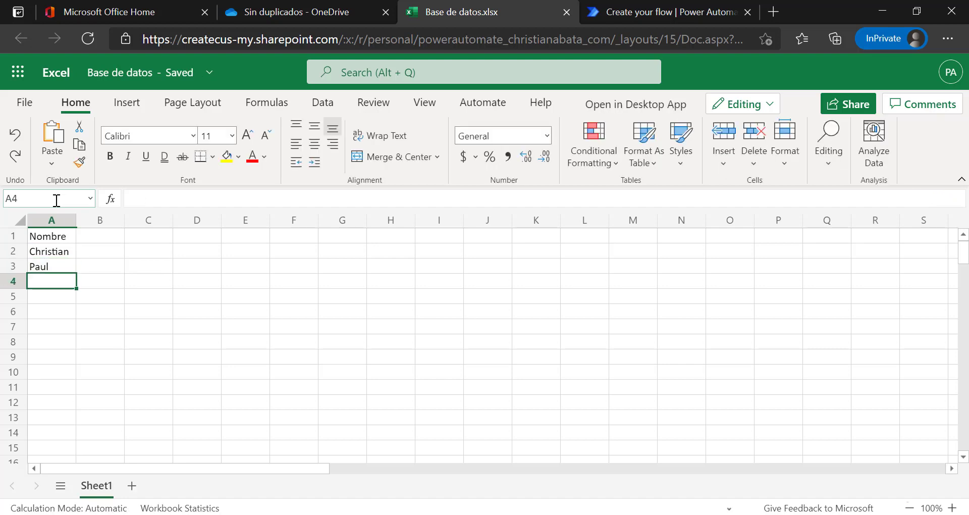
{"action": "type", "text": "Raul"}
{"action": "left_click_drag", "start_coordinate": [56, 251], "coordinate": [58, 282]}
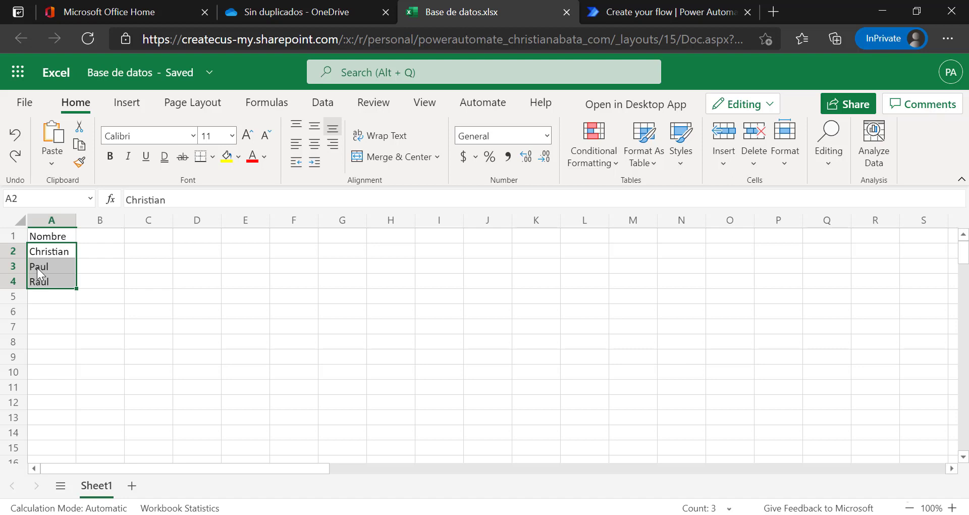
Convert the Nombre range A1:A4 into a table with headers.
{"action": "left_click", "coordinate": [48, 236]}
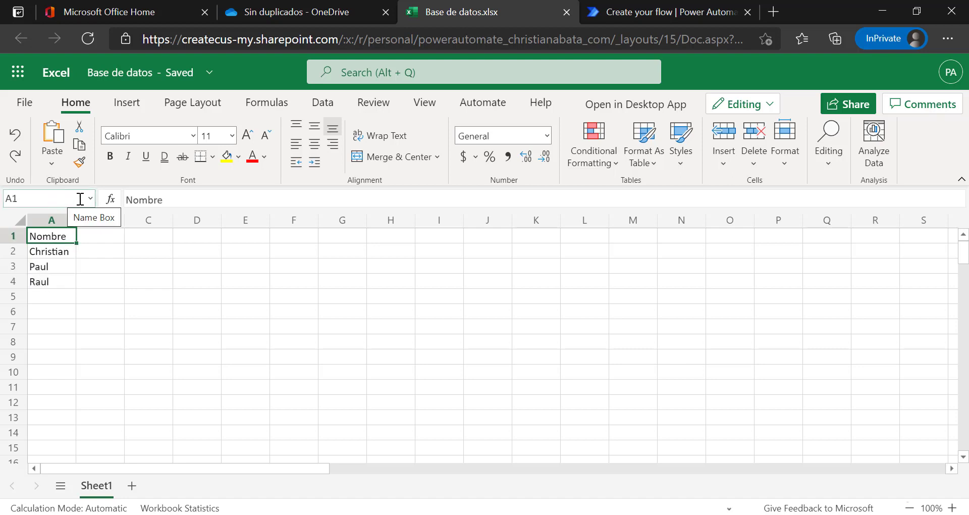
{"action": "left_click", "coordinate": [136, 107]}
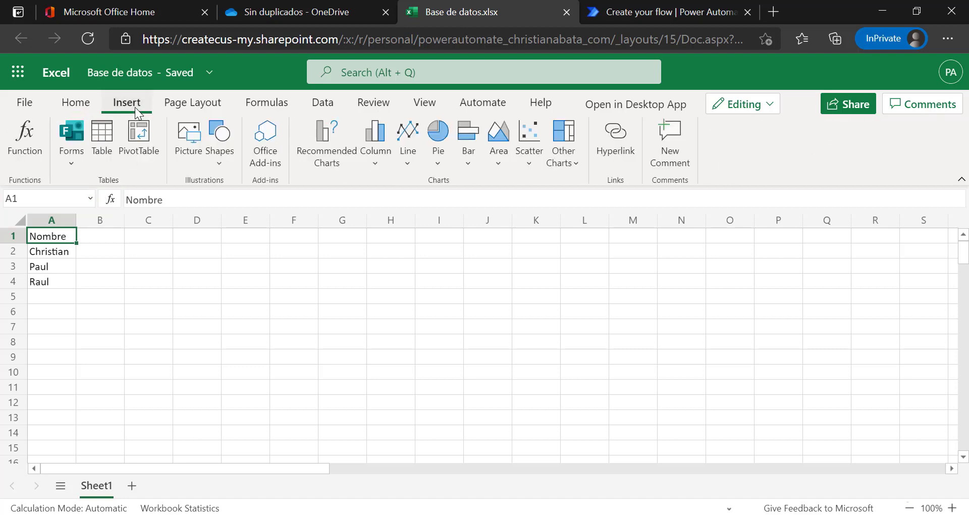
{"action": "left_click", "coordinate": [103, 155]}
{"action": "left_click", "coordinate": [420, 291]}
{"action": "left_click", "coordinate": [496, 321]}
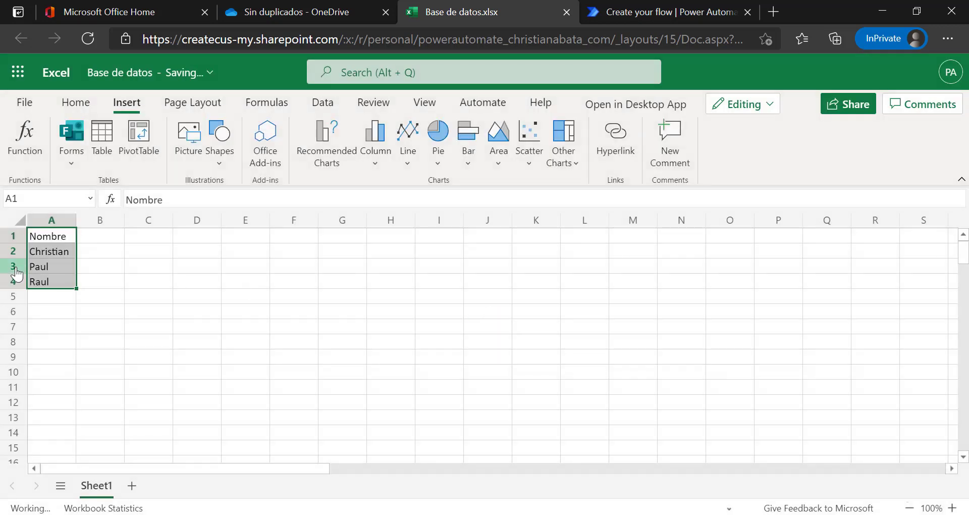
Confirm in the Name Box that the table is Table1, then close the workbook.
{"action": "left_click", "coordinate": [62, 261]}
{"action": "key", "text": "Up"}
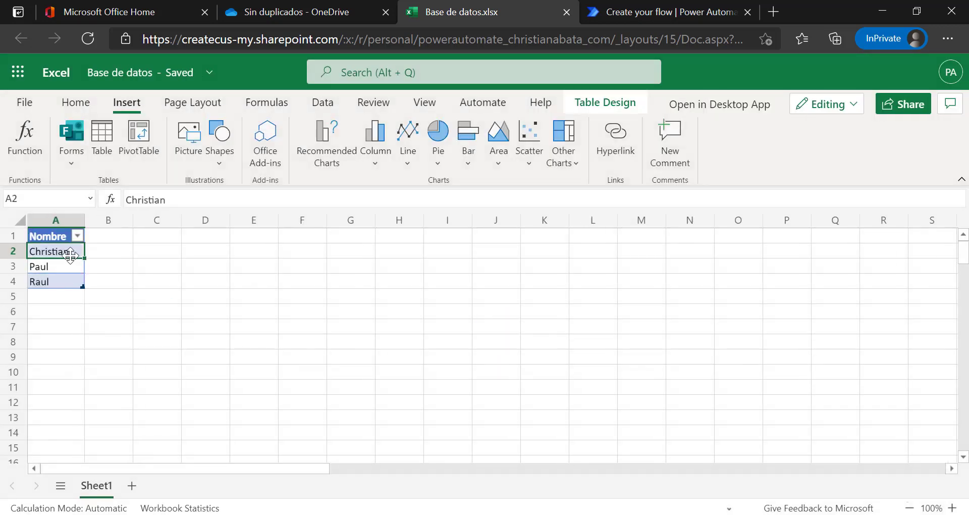
{"action": "left_click", "coordinate": [61, 238]}
{"action": "left_click", "coordinate": [93, 206]}
{"action": "left_click", "coordinate": [80, 216]}
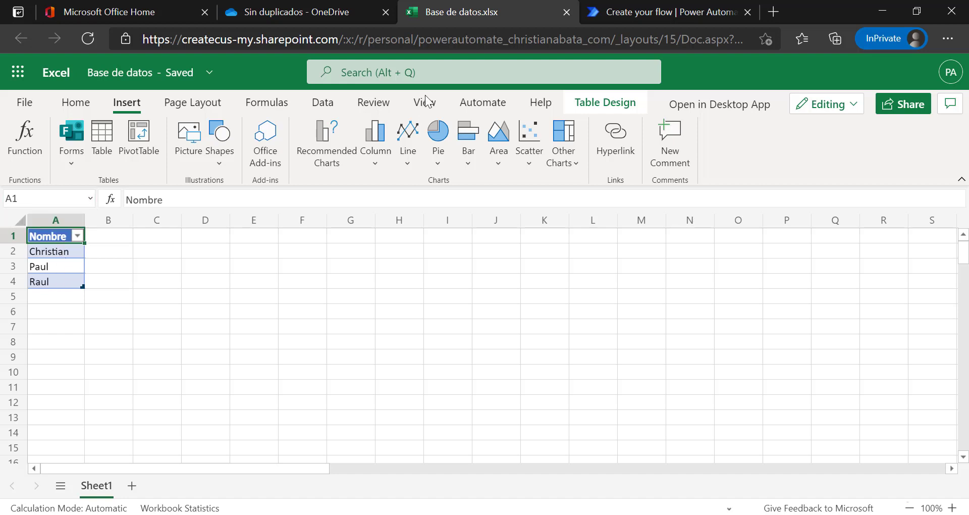
{"action": "left_click", "coordinate": [566, 11]}
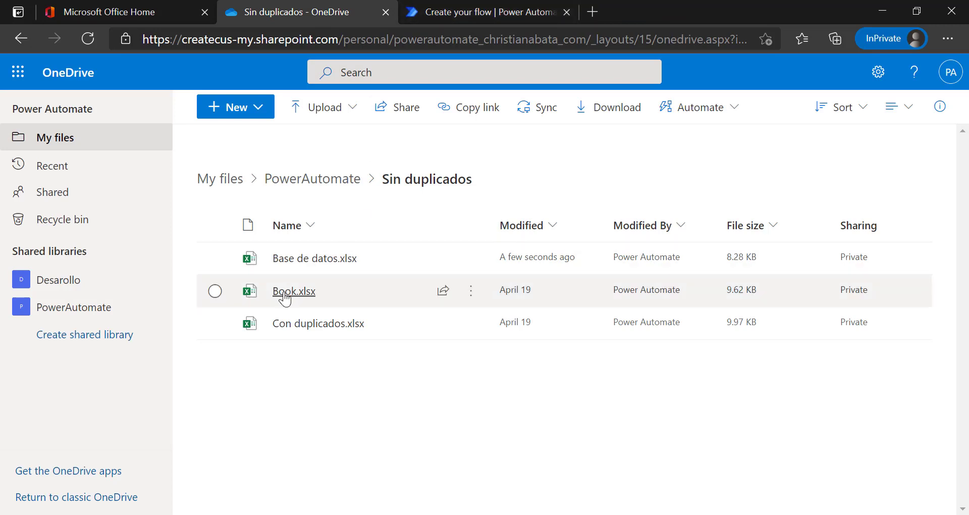
Open Book.xlsx from OneDrive and change its file name to 'Datos repetidos'.
{"action": "left_click", "coordinate": [281, 291]}
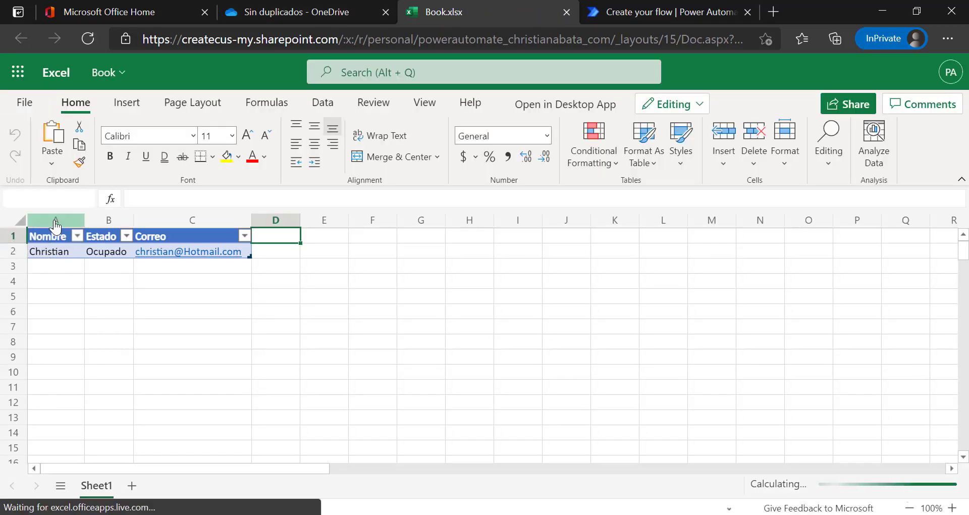
{"action": "left_click", "coordinate": [40, 250]}
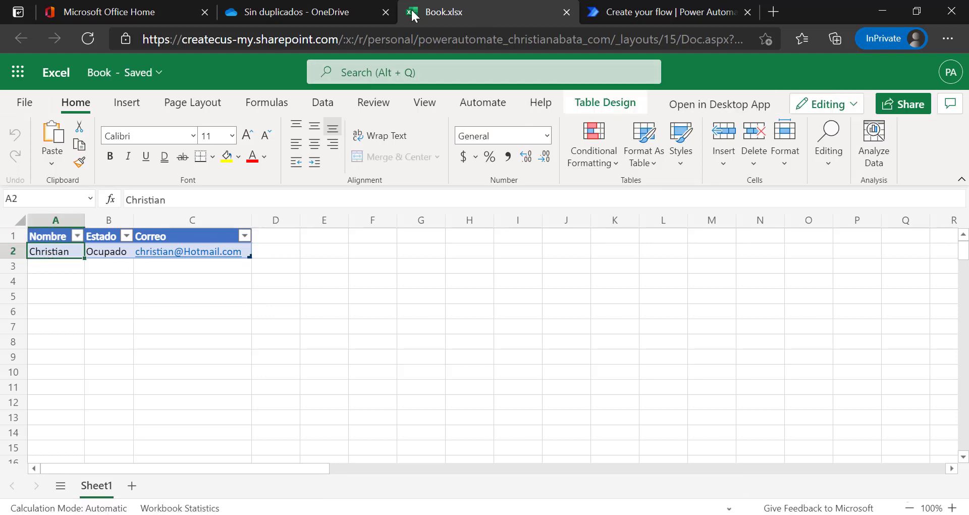
{"action": "left_click", "coordinate": [106, 75]}
{"action": "type", "text": "Datos repetidos"}
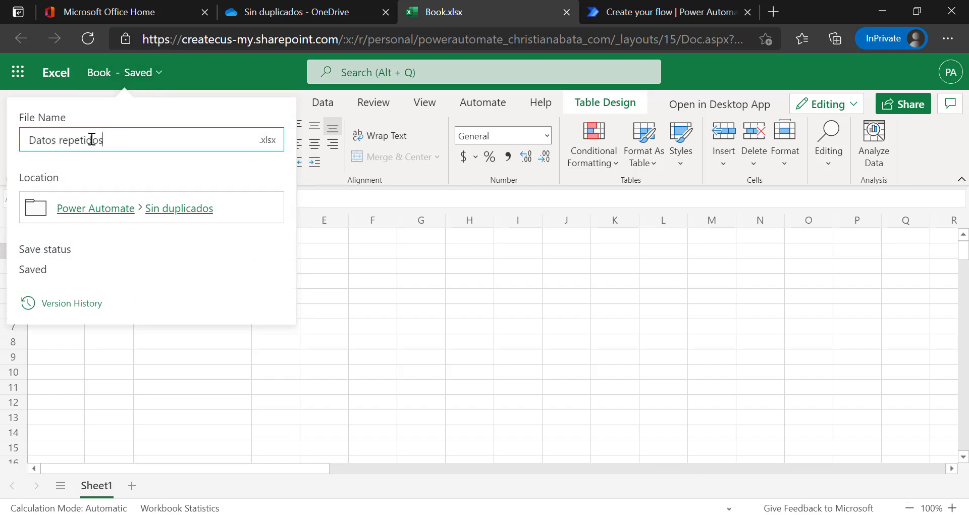
{"action": "left_click", "coordinate": [382, 293]}
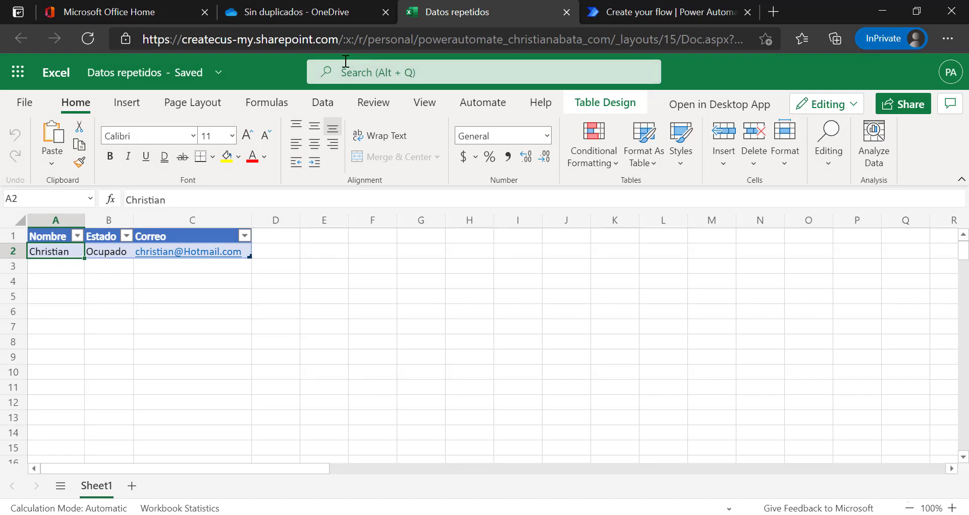
Add a row with name Juan, status Ocupado and an e-mail address, then close the workbook.
{"action": "left_click", "coordinate": [59, 268]}
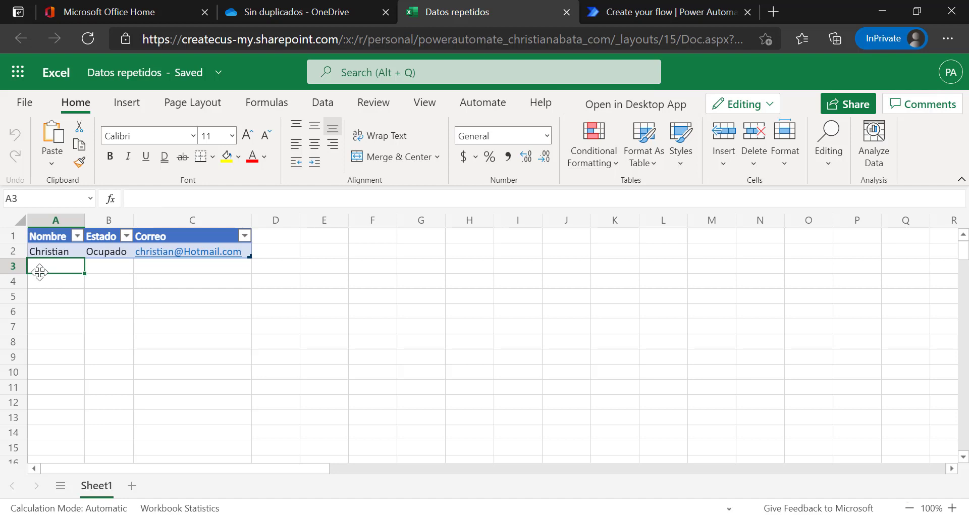
{"action": "type", "text": "Juan"}
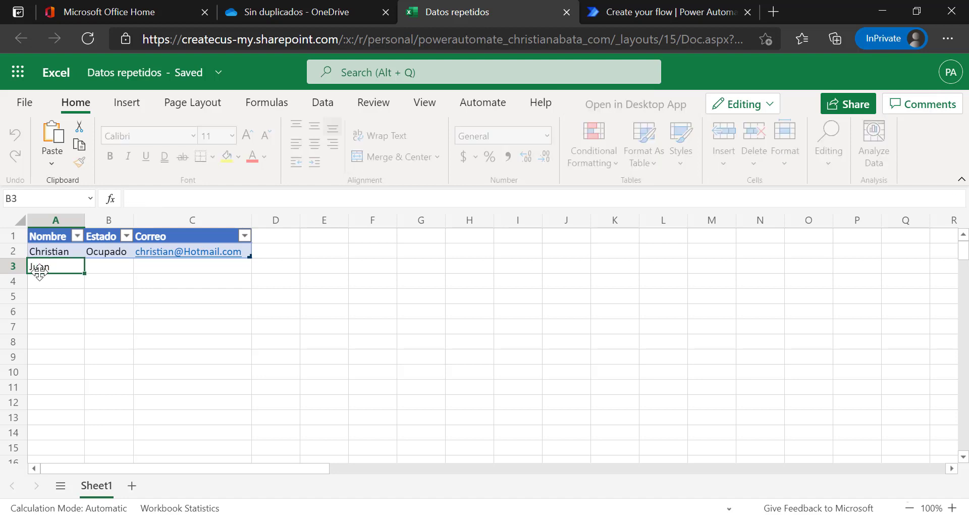
{"action": "key", "text": "Tab"}
{"action": "type", "text": "Ocupado"}
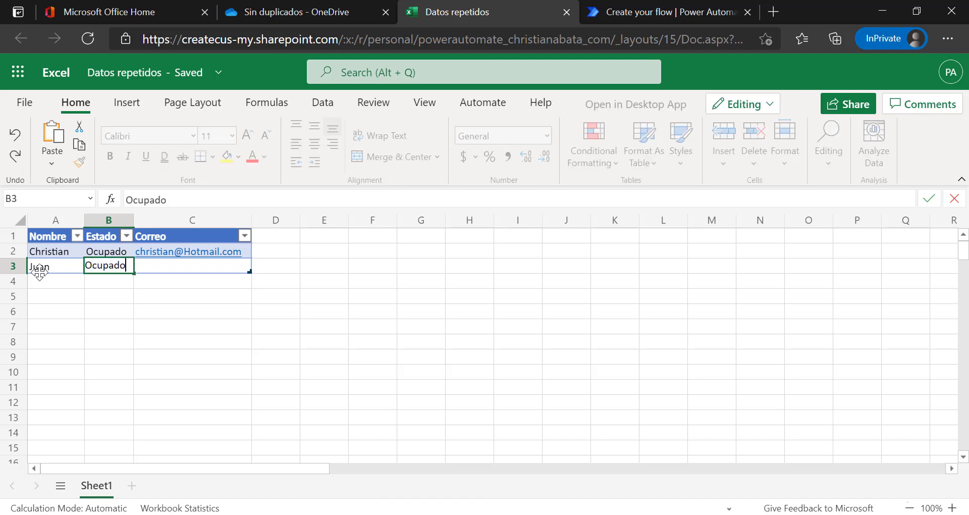
{"action": "key", "text": "Tab"}
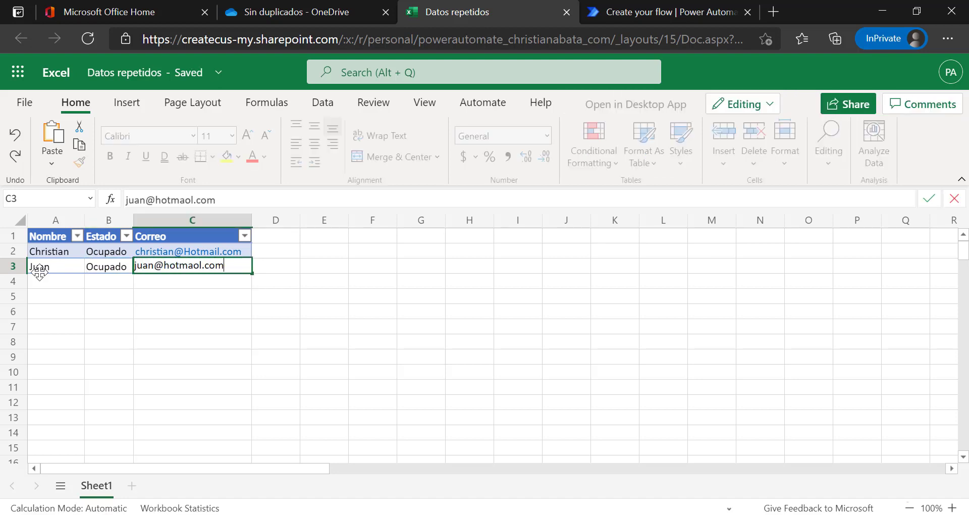
{"action": "key", "text": "Return"}
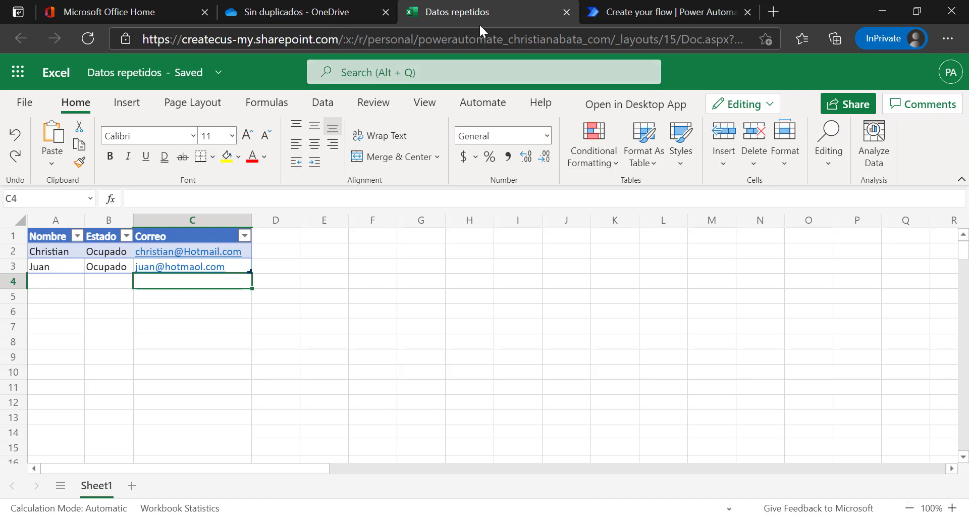
{"action": "left_click", "coordinate": [565, 14]}
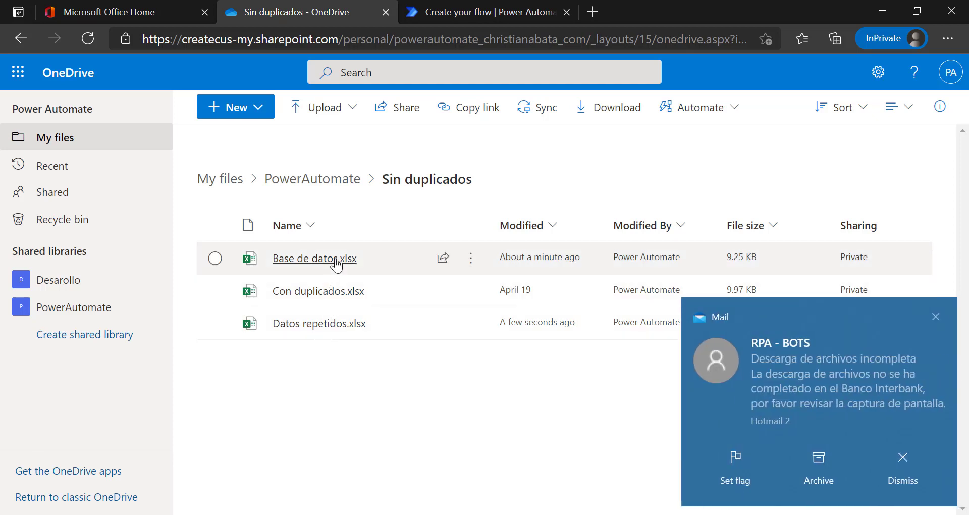
Open Con duplicados.xlsx in Excel Online and bring up its File Name flyout.
{"action": "mouse_move", "coordinate": [331, 298]}
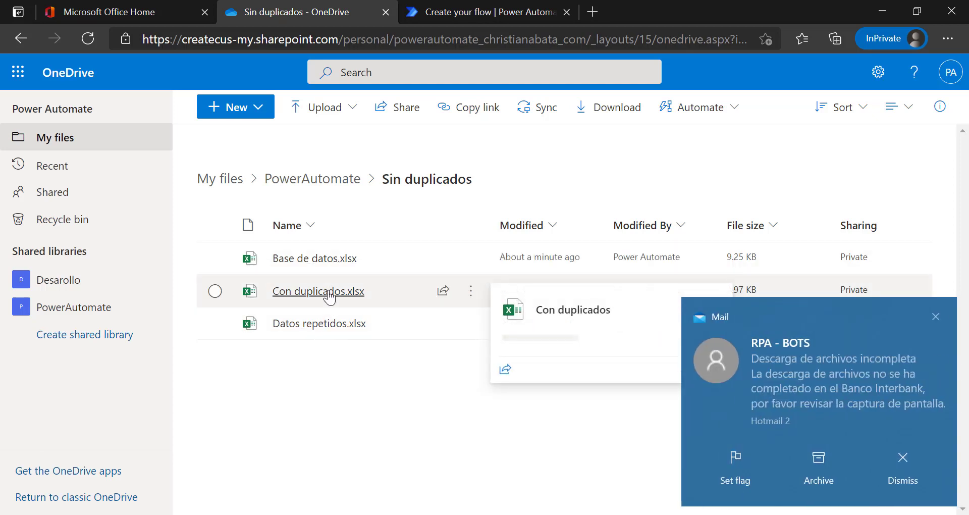
{"action": "left_click", "coordinate": [473, 292]}
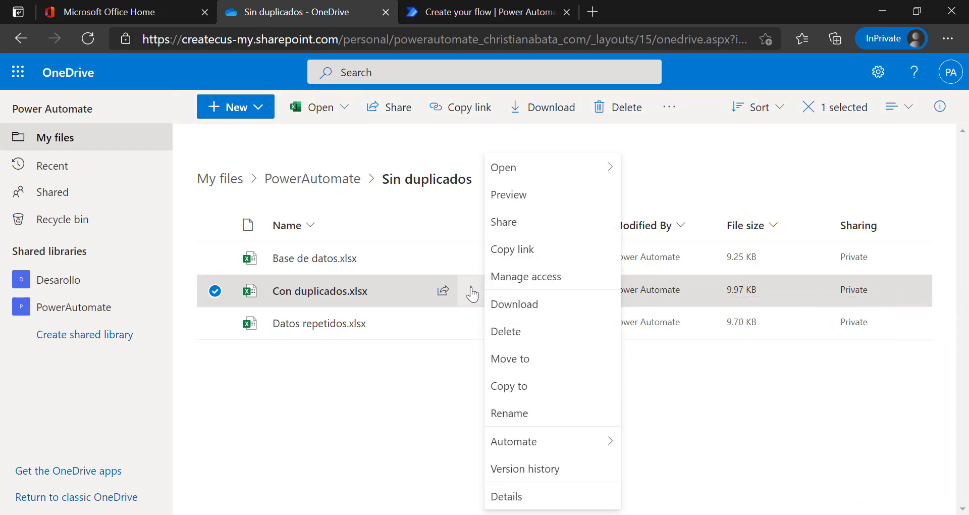
{"action": "left_click", "coordinate": [308, 291]}
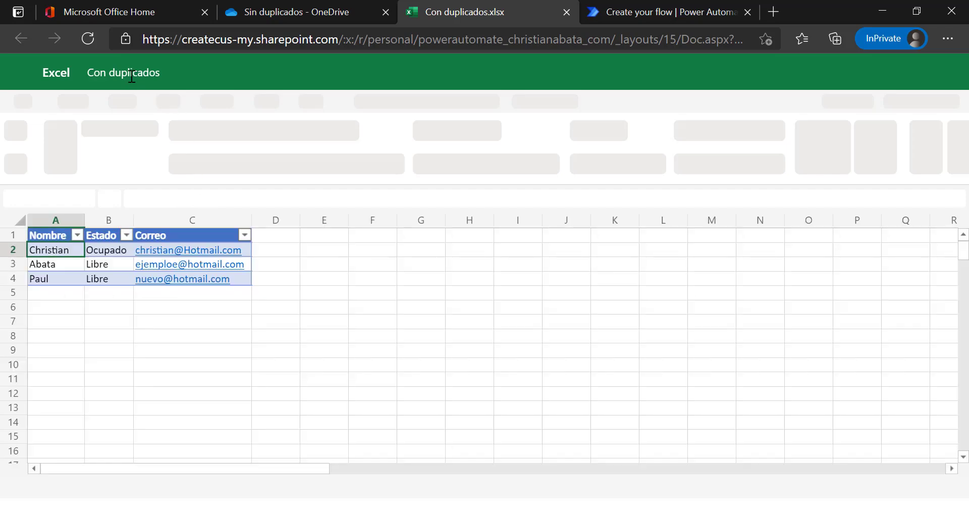
{"action": "left_click", "coordinate": [132, 74]}
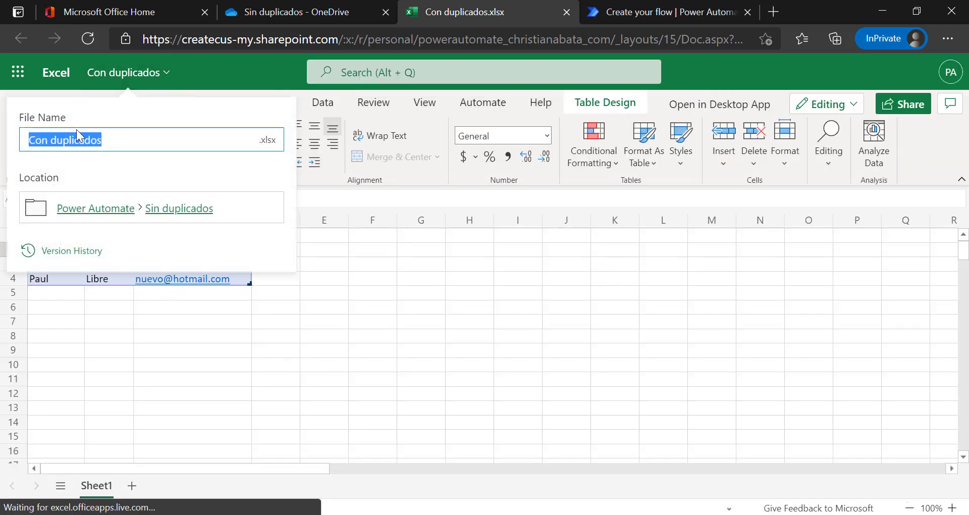
Set the file name to 'Datos Nuevos', discarding text accidentally typed into cell A2.
{"action": "key", "text": "Escape"}
{"action": "type", "text": "Datos nuev"}
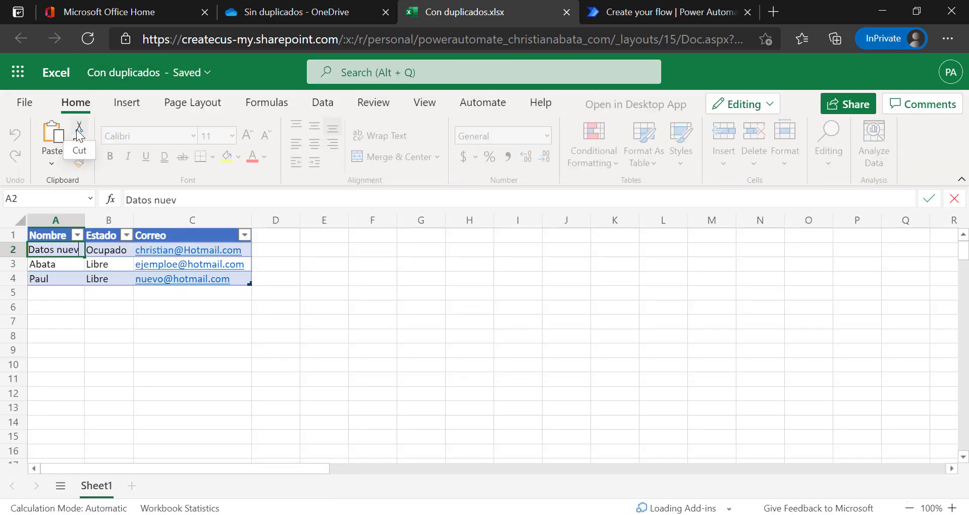
{"action": "key", "text": "Escape"}
{"action": "left_click", "coordinate": [130, 72]}
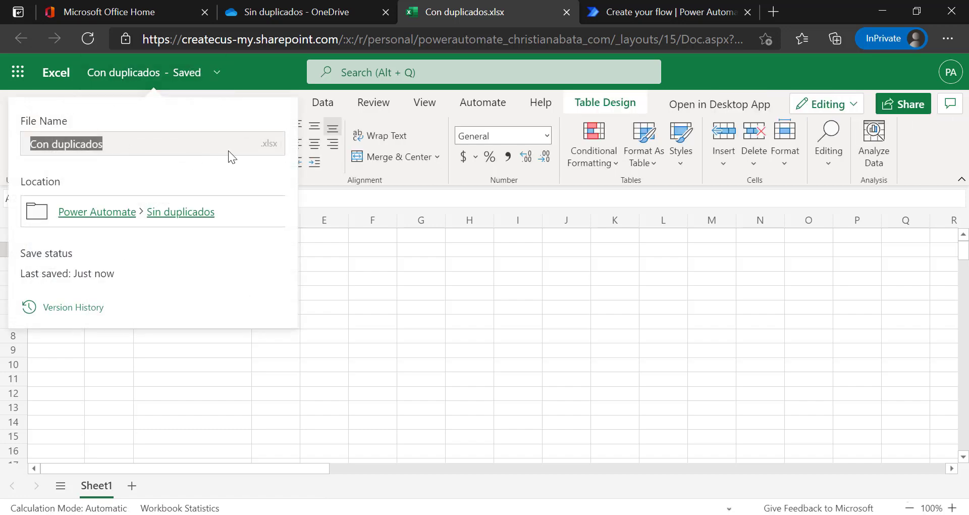
{"action": "left_click", "coordinate": [140, 84]}
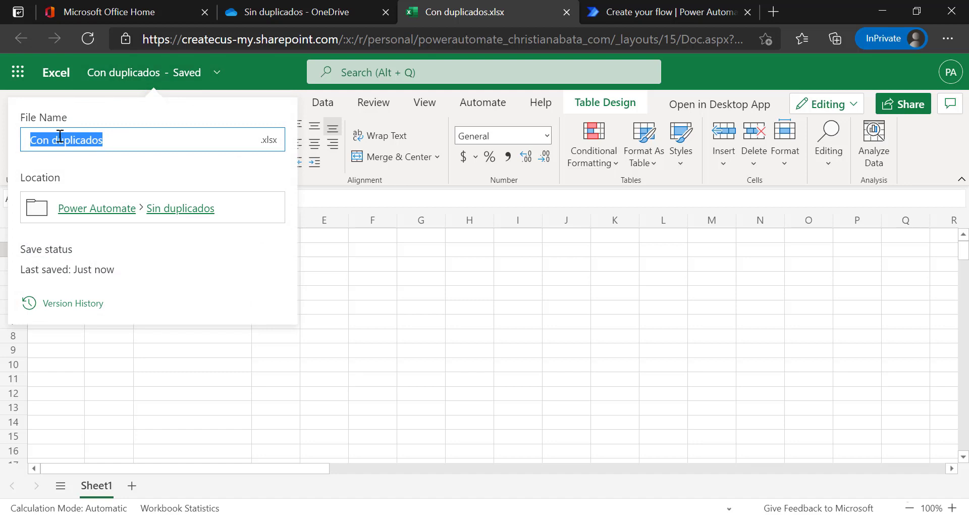
{"action": "type", "text": "Datos Nu"}
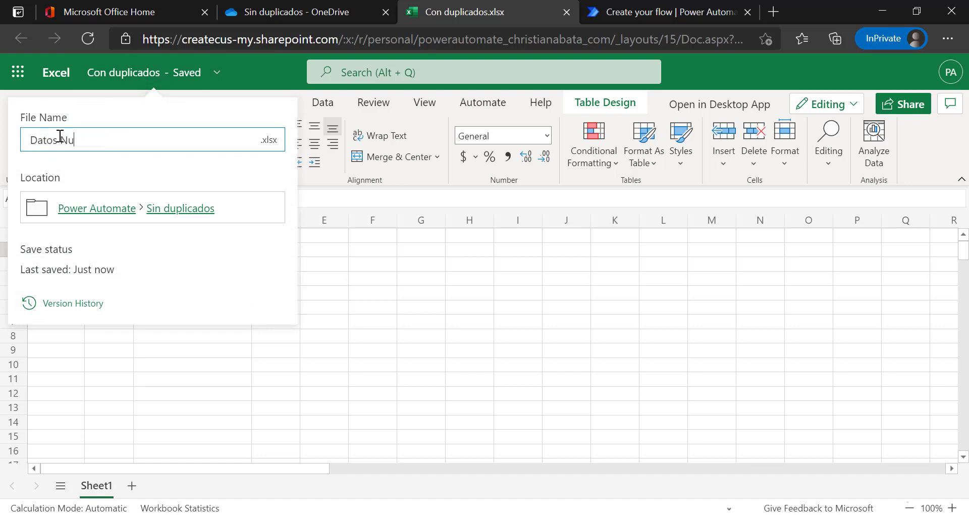
{"action": "type", "text": "evos"}
{"action": "key", "text": "Return"}
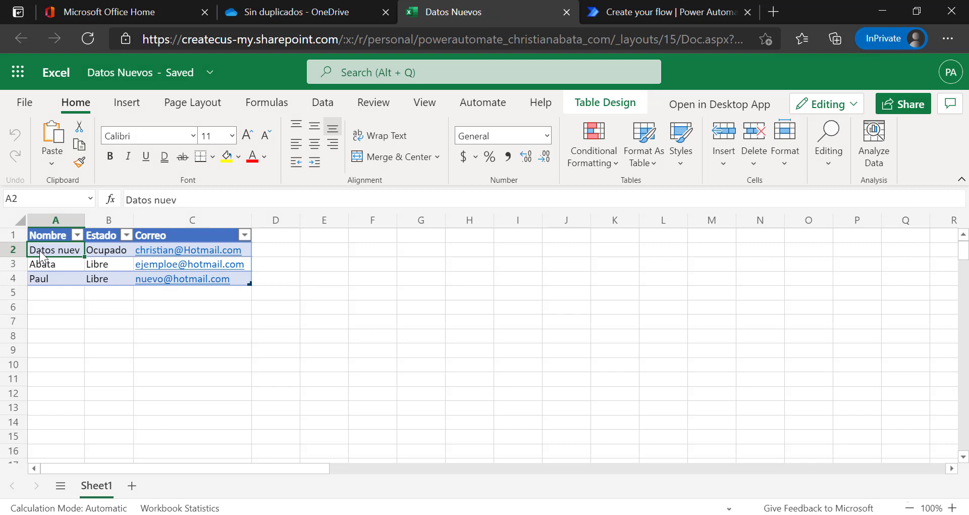
Replace the names in A2:A4 with Francisco, Ivan and Bryan.
{"action": "type", "text": "Fran"}
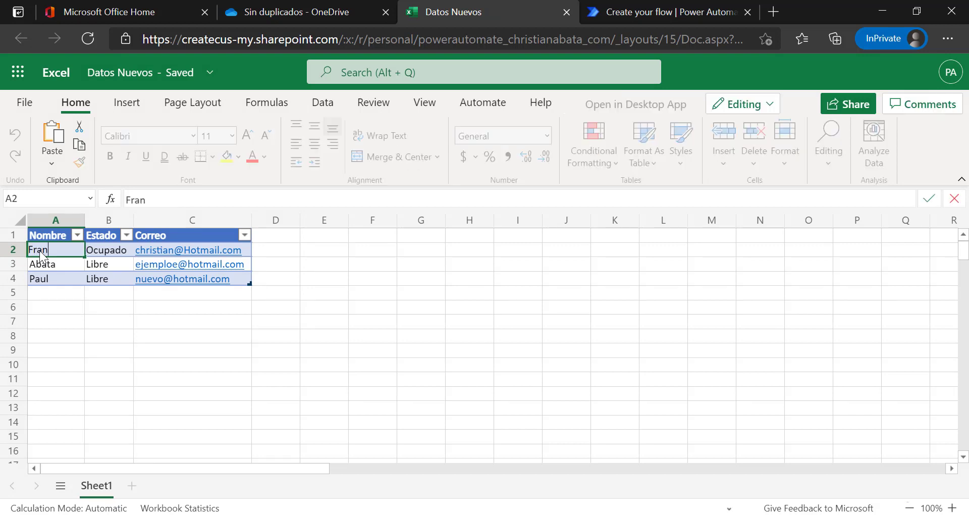
{"action": "type", "text": "cisco"}
{"action": "key", "text": "Return"}
{"action": "type", "text": "Ivan"}
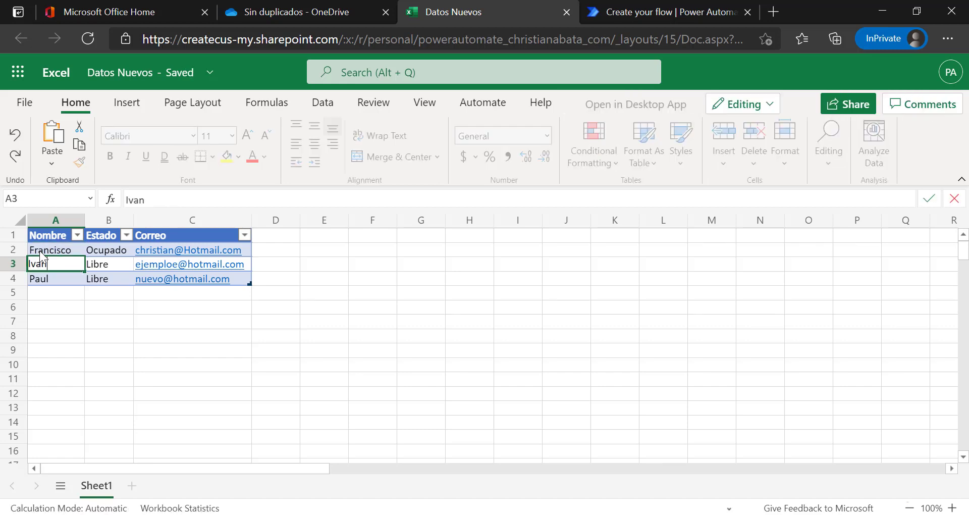
{"action": "key", "text": "Return"}
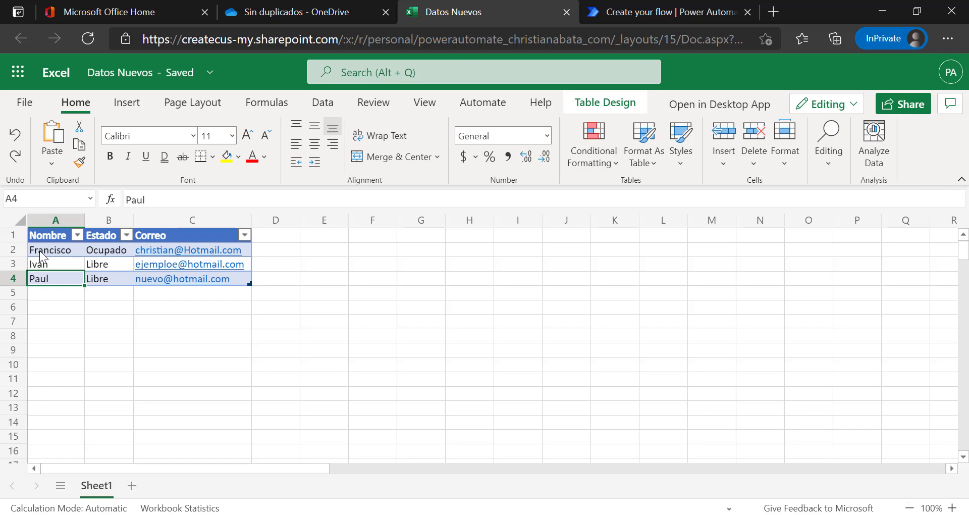
{"action": "type", "text": "Bryan"}
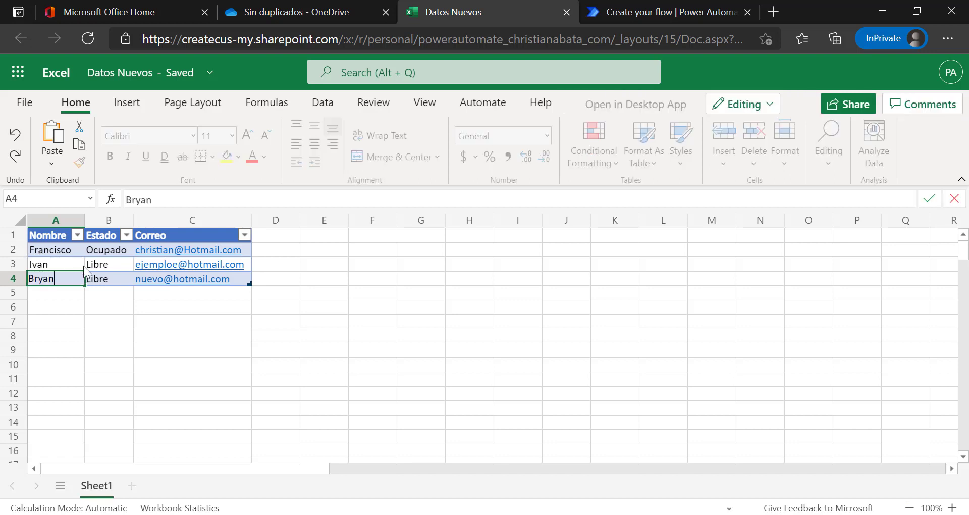
{"action": "left_click", "coordinate": [83, 265]}
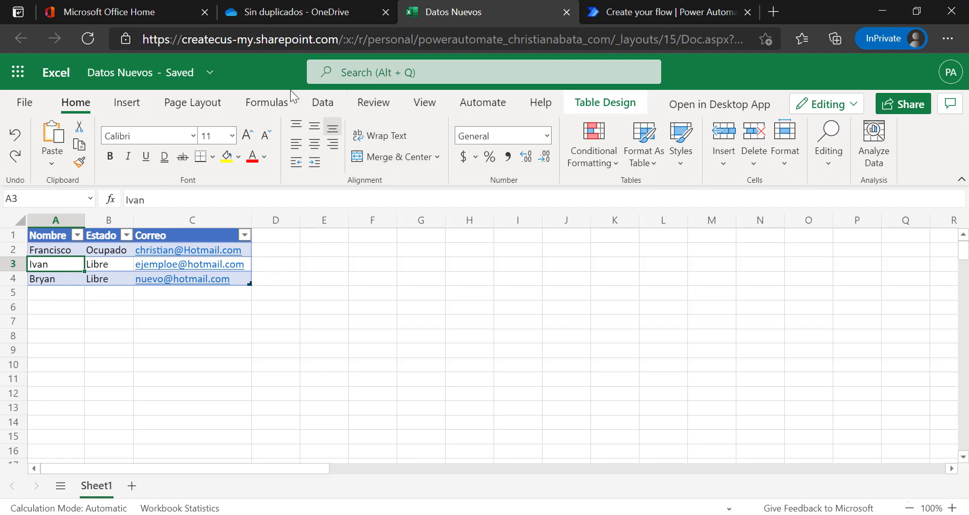
{"action": "left_click", "coordinate": [263, 17]}
Open Base de datos.xlsx from OneDrive, then launch Notepad by searching 'bloc'.
{"action": "left_click", "coordinate": [404, 392]}
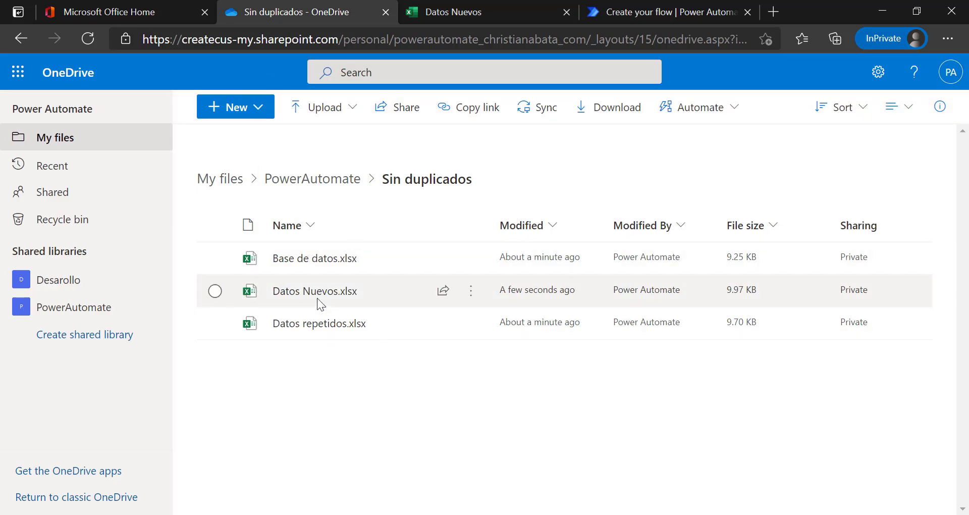
{"action": "left_click", "coordinate": [316, 260]}
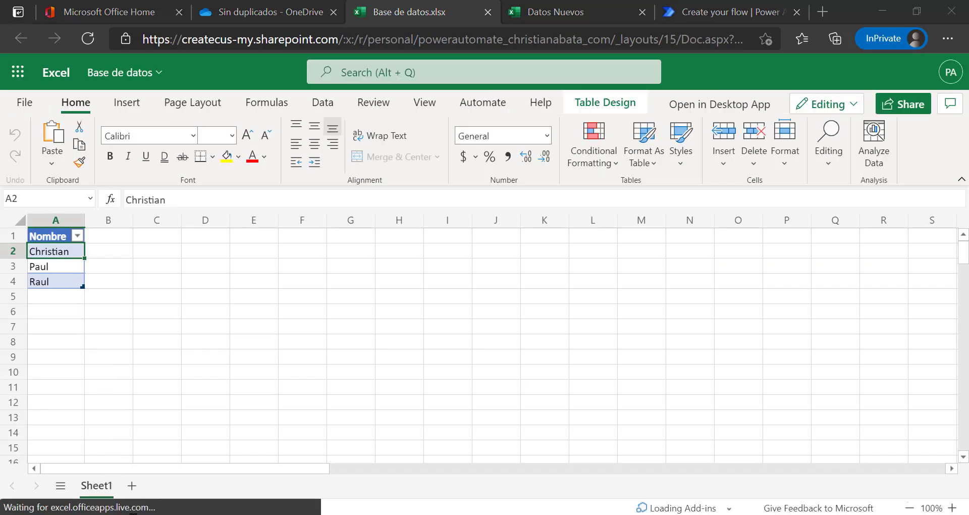
{"action": "key", "text": "super"}
{"action": "type", "text": "bloc"}
{"action": "key", "text": "Return"}
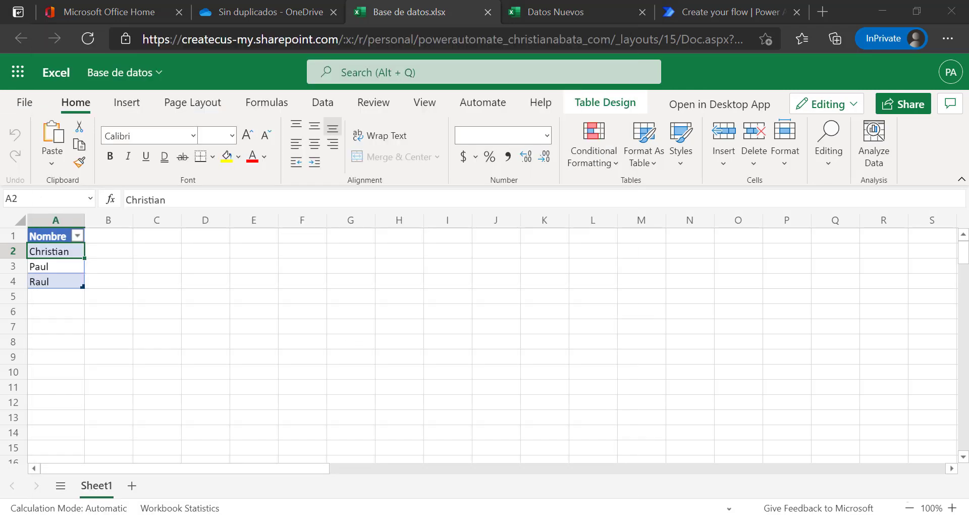
Write the heading Archivo 1 with Christian, Paul and Raul beneath it.
{"action": "type", "text": "Ar"}
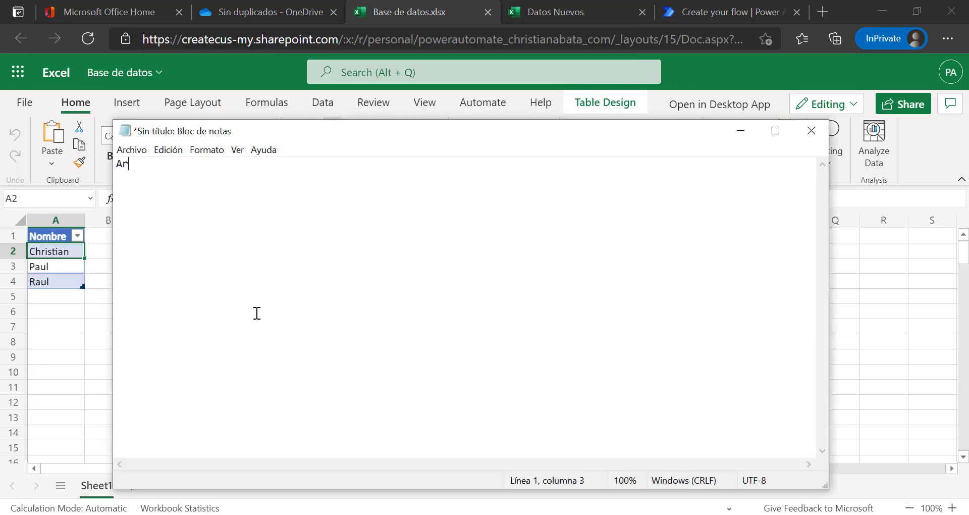
{"action": "type", "text": "chivo 1  Christian"}
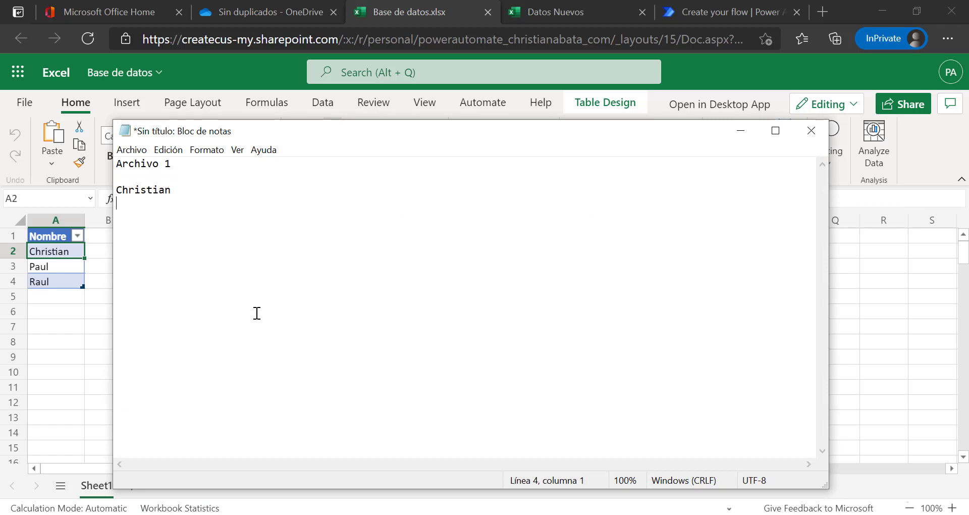
{"action": "type", "text": "Payl"}
{"action": "key", "text": "Home"}
{"action": "key", "text": "BackSpace"}
{"action": "key", "text": "Return"}
{"action": "key", "text": "BackSpace"}
{"action": "type", "text": "u"}
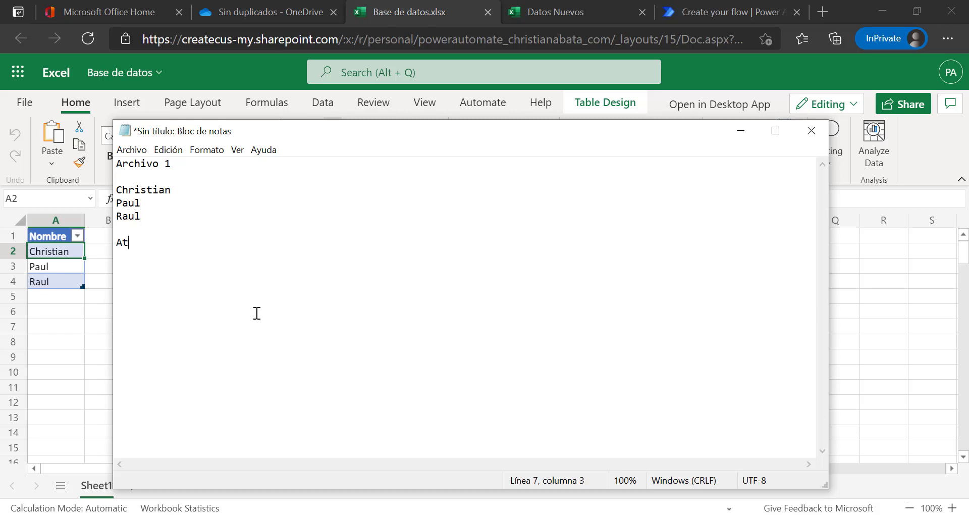
{"action": "type", "text": "vo2"}
{"action": "key", "text": "Return"}
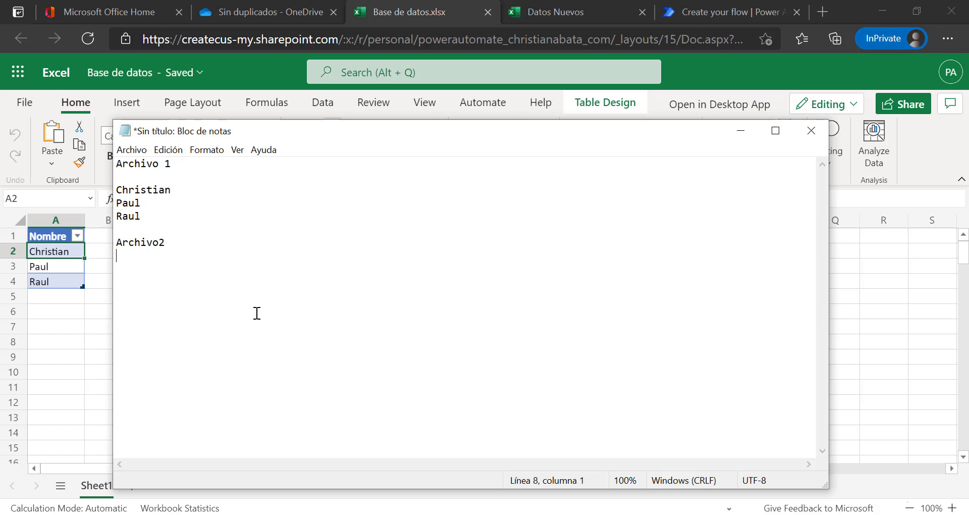
Add the heading Archivo 2 with the name Christian.
{"action": "key", "text": "Return"}
{"action": "key", "text": "BackSpace"}
{"action": "type", "text": "istaan"}
{"action": "key", "text": "BackSpace"}
{"action": "key", "text": "BackSpace"}
{"action": "key", "text": "BackSpace"}
{"action": "type", "text": "ian"}
{"action": "key", "text": "Up"}
{"action": "key", "text": "BackSpace"}
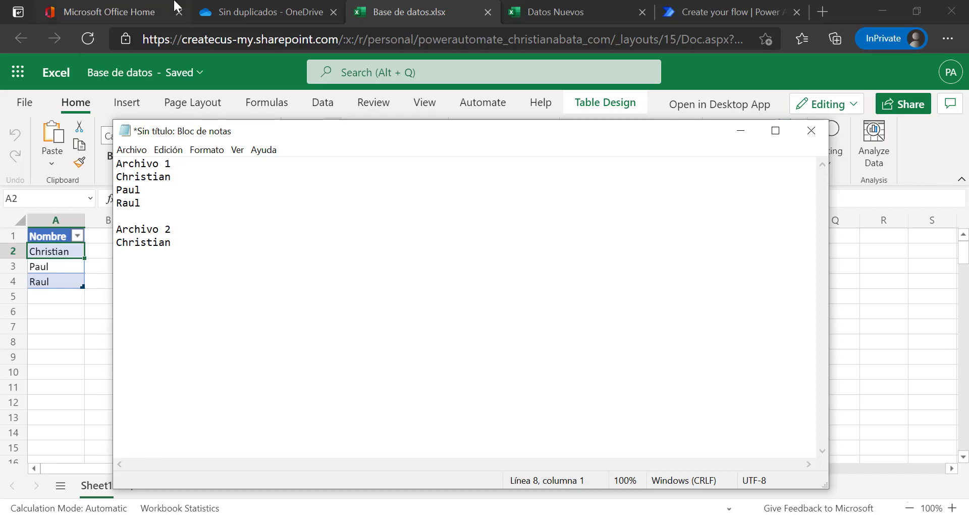
After checking Datos Nuevos, add the heading Archivo 3 listing Francisco and Ivan.
{"action": "left_click", "coordinate": [544, 7]}
{"action": "left_click", "coordinate": [544, 4]}
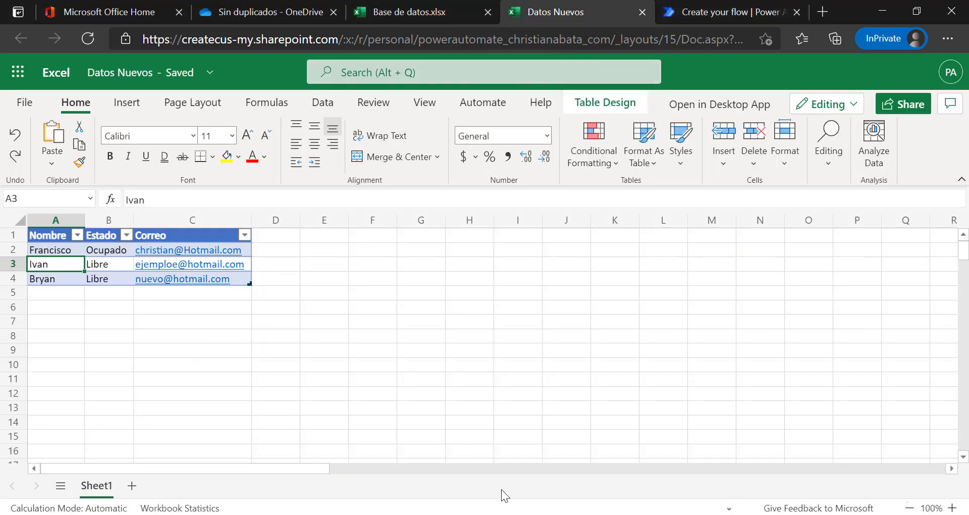
{"action": "key", "text": "alt+Tab"}
{"action": "key", "text": "Return"}
{"action": "key", "text": "Return"}
{"action": "type", "text": "Arch"}
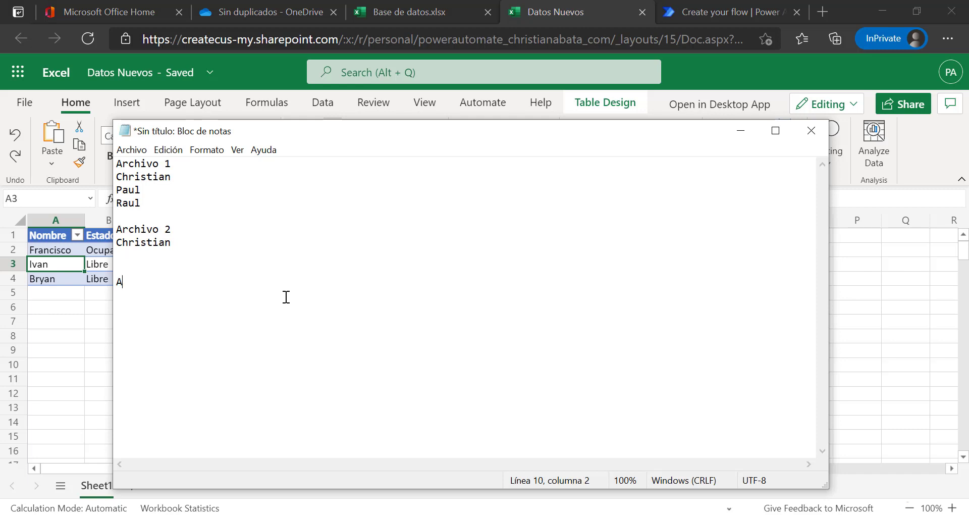
{"action": "type", "text": "ivo3"}
{"action": "key", "text": "BackSpace"}
{"action": "type", "text": "3 "}
{"action": "type", "text": "Fr"}
{"action": "key", "text": "BackSpace"}
{"action": "key", "text": "BackSpace"}
{"action": "type", "text": "Franc"}
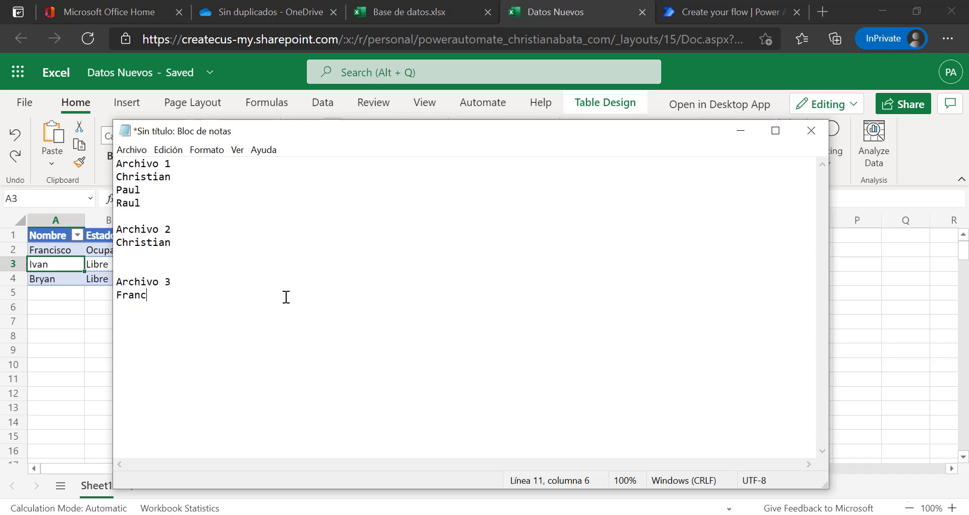
{"action": "type", "text": "isco"}
{"action": "key", "text": "Return"}
{"action": "type", "text": "Ivan"}
{"action": "key", "text": "BackSpace"}
{"action": "key", "text": "BackSpace"}
{"action": "key", "text": "BackSpace"}
{"action": "type", "text": "van"}
{"action": "key", "text": "Return"}
Add Bryan to Archivo 3 in the notes and close the Datos Nuevos and Base de datos workbooks.
{"action": "type", "text": "Bryan"}
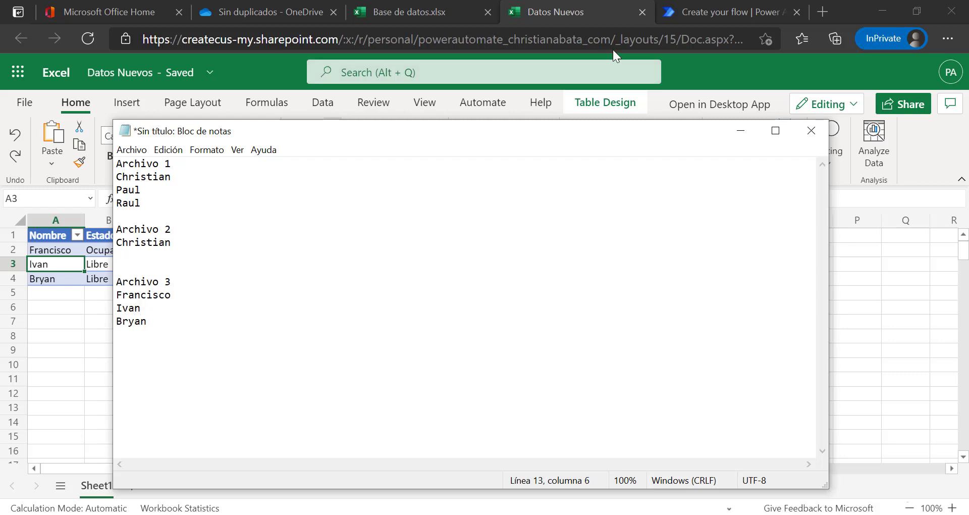
{"action": "left_click", "coordinate": [595, 9]}
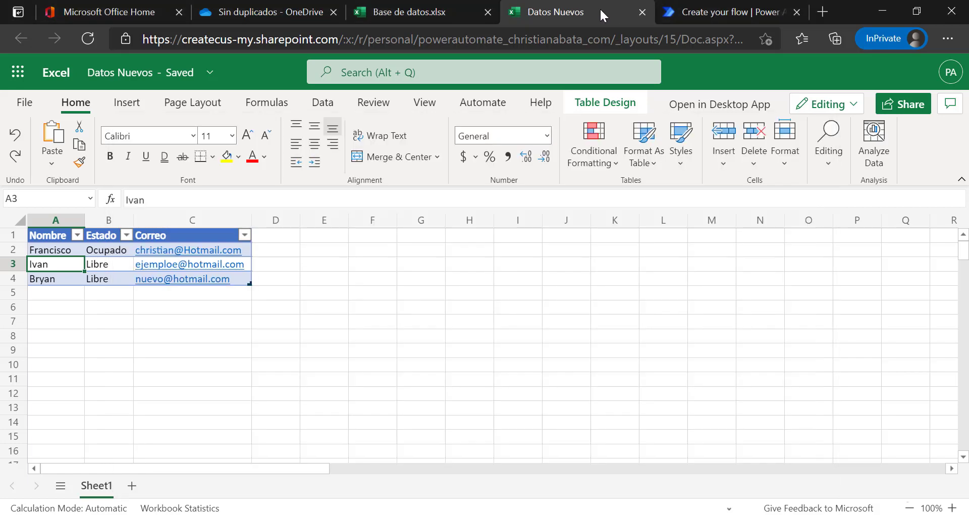
{"action": "left_click", "coordinate": [638, 15]}
{"action": "left_click", "coordinate": [464, 12]}
{"action": "left_click", "coordinate": [566, 11]}
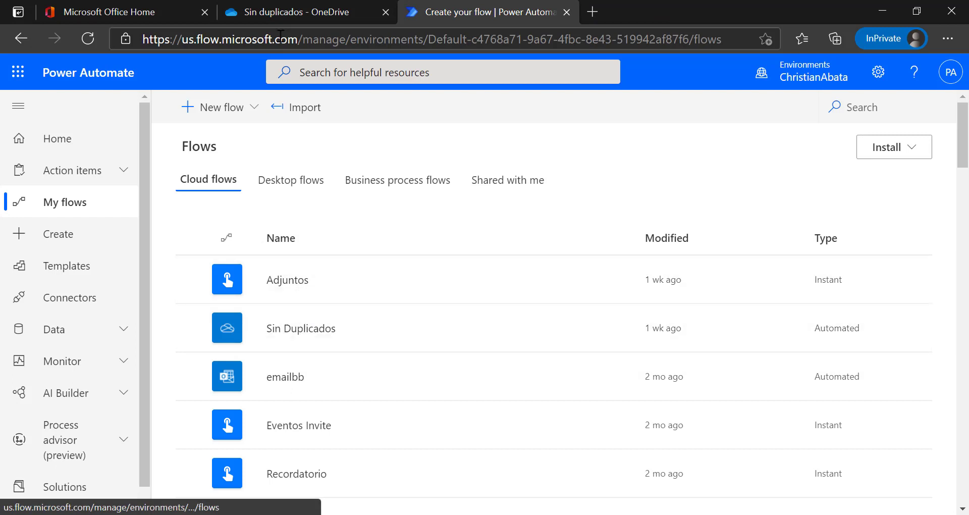
Open Datos repetidos.xlsx from the OneDrive folder listing.
{"action": "left_click", "coordinate": [290, 8]}
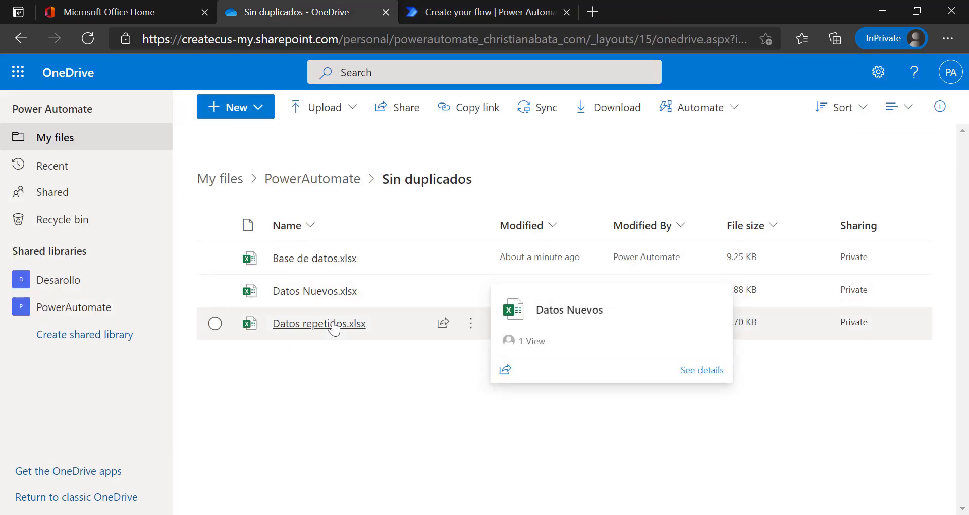
{"action": "left_click", "coordinate": [333, 326]}
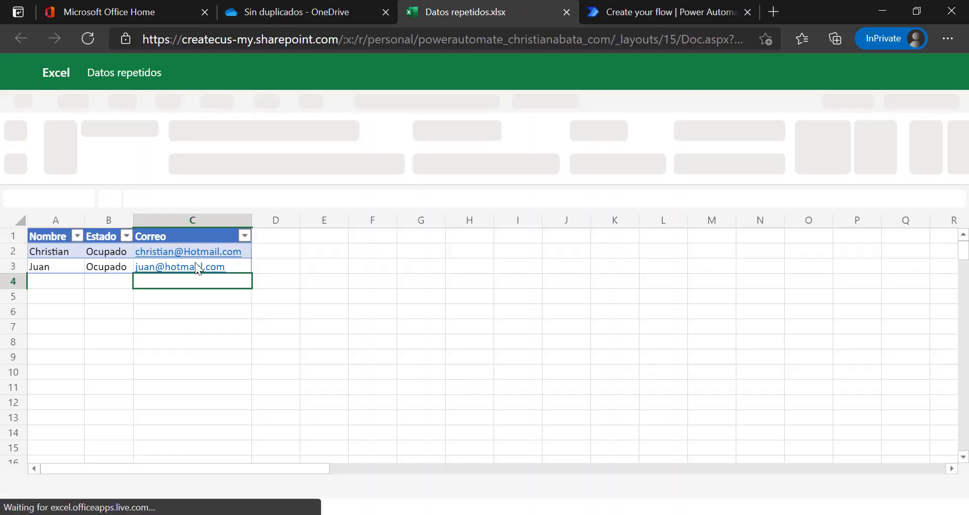
{"action": "key", "text": "alt+Tab"}
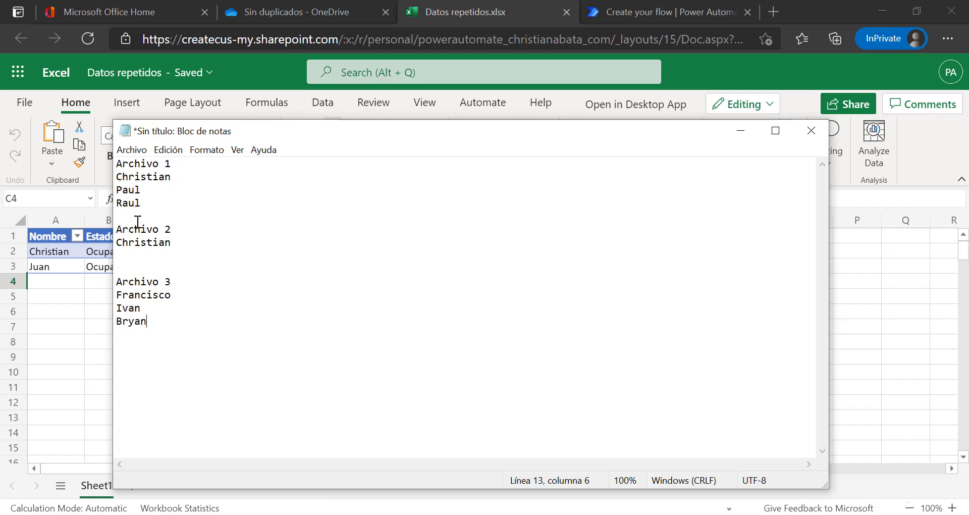
Add Juan under Christian in the Archivo 2 list in Notepad.
{"action": "left_click", "coordinate": [178, 243]}
{"action": "key", "text": "Return"}
{"action": "type", "text": "Juan"}
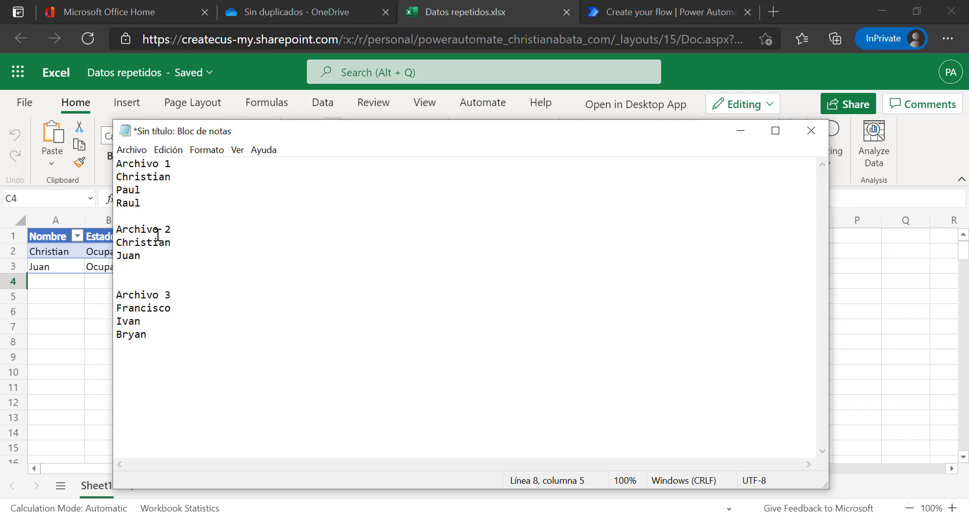
{"action": "left_click_drag", "start_coordinate": [158, 254], "coordinate": [116, 229]}
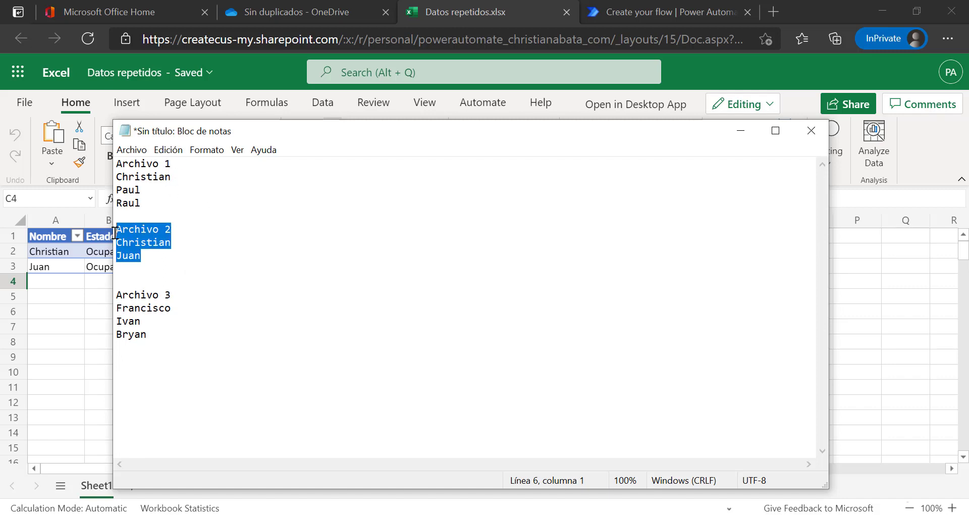
{"action": "left_click_drag", "start_coordinate": [158, 334], "coordinate": [117, 309]}
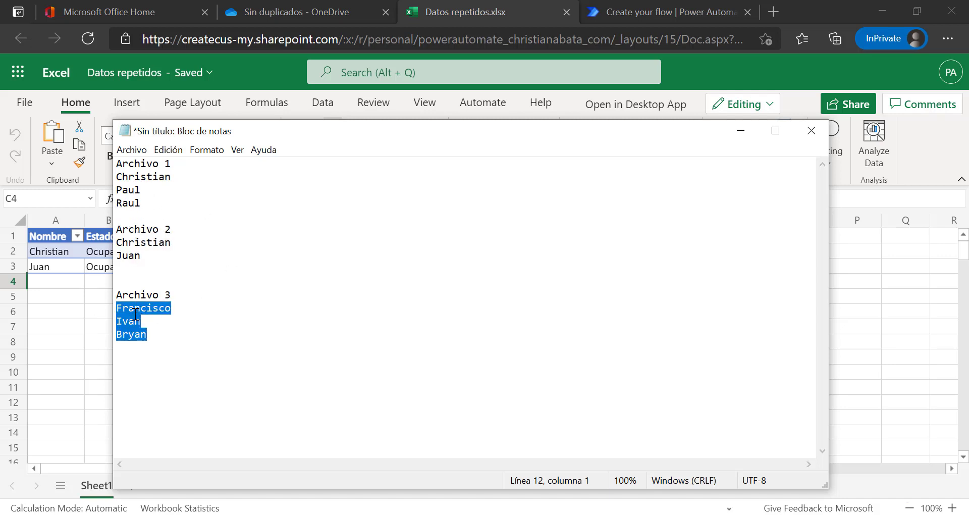
Head the first list 'Archivo 1 - Base de datos' and close the Datos repetidos workbook.
{"action": "left_click_drag", "start_coordinate": [154, 204], "coordinate": [92, 164]}
{"action": "left_click", "coordinate": [183, 163]}
{"action": "type", "text": "- Base"}
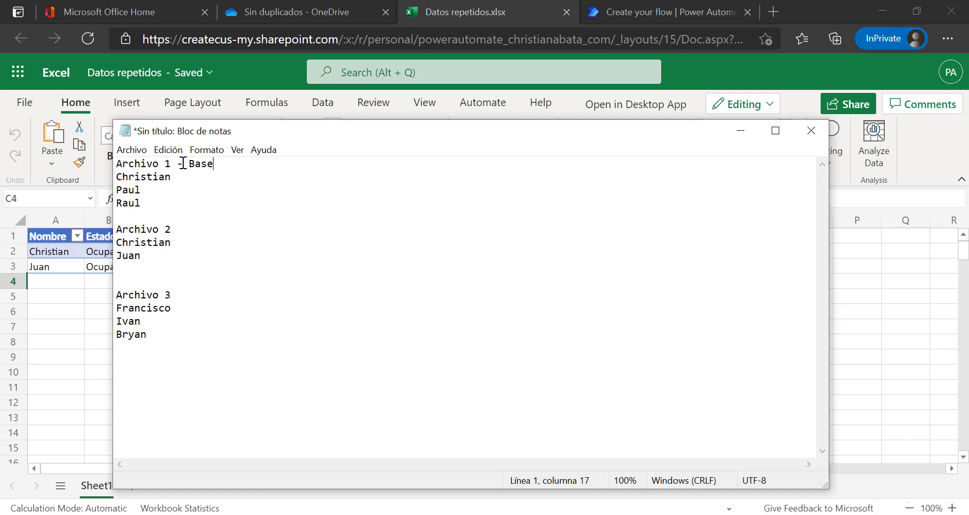
{"action": "type", "text": " de datos"}
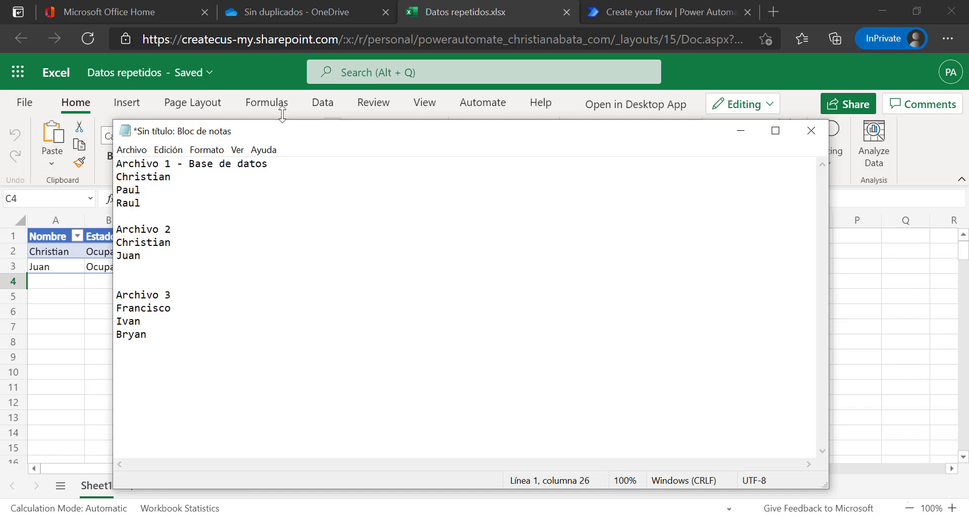
{"action": "left_click", "coordinate": [419, 14]}
{"action": "left_click", "coordinate": [566, 12]}
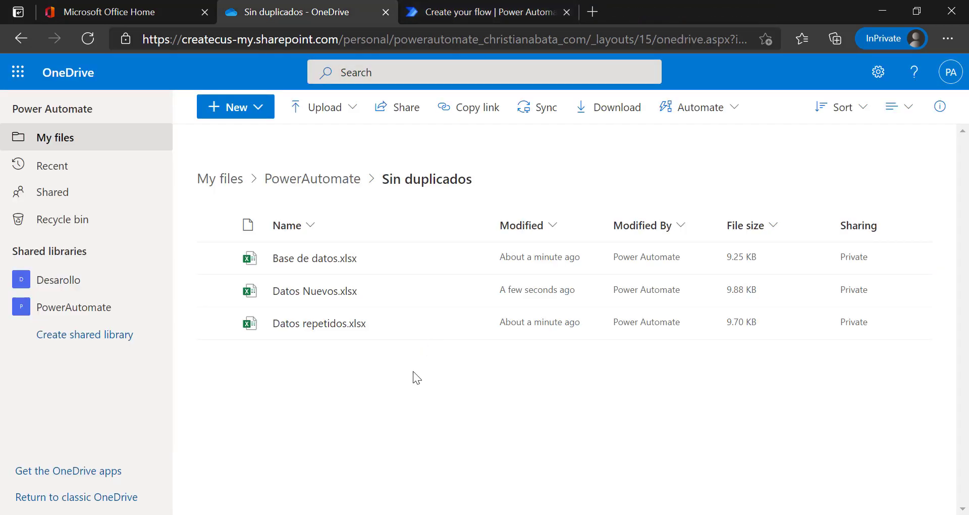
Create a new instant cloud flow using the 'Manually trigger a flow' trigger.
{"action": "left_click", "coordinate": [482, 20]}
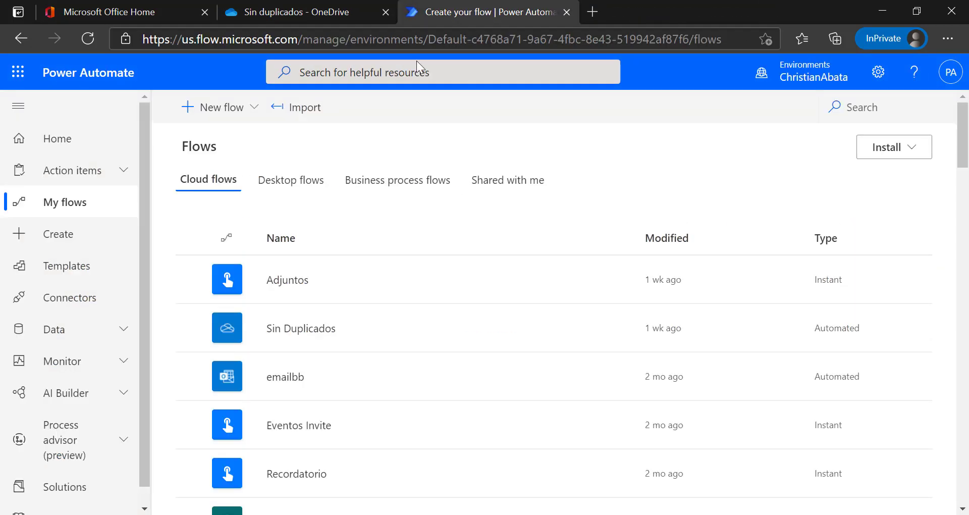
{"action": "left_click", "coordinate": [235, 109]}
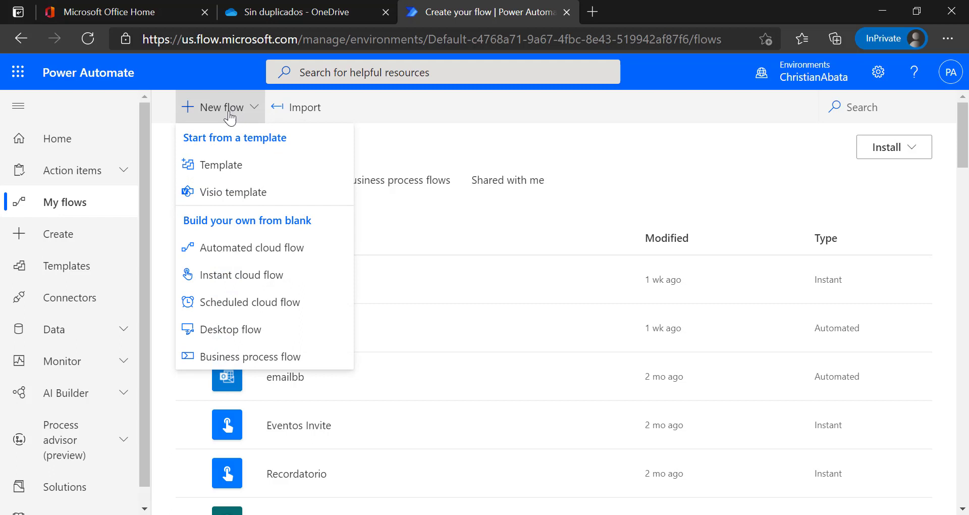
{"action": "left_click", "coordinate": [244, 280]}
{"action": "left_click", "coordinate": [574, 221]}
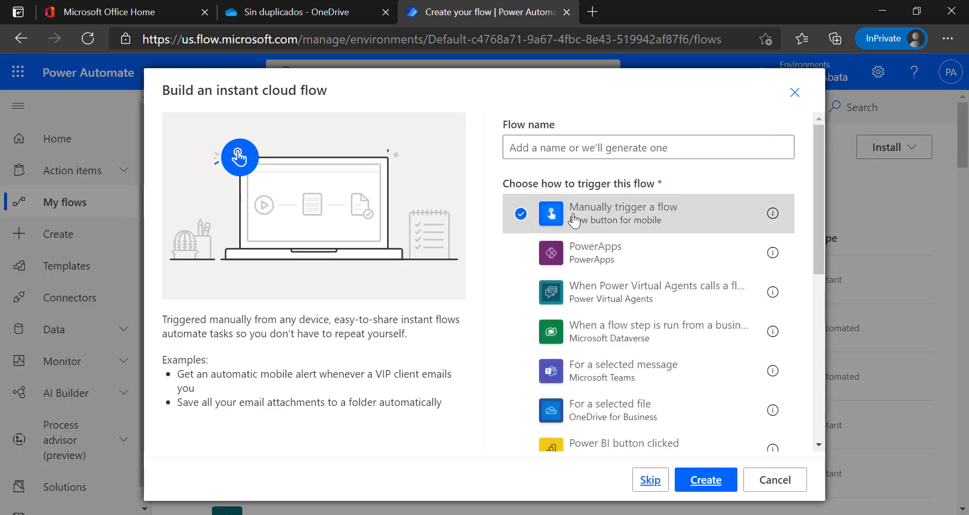
{"action": "left_click", "coordinate": [704, 481]}
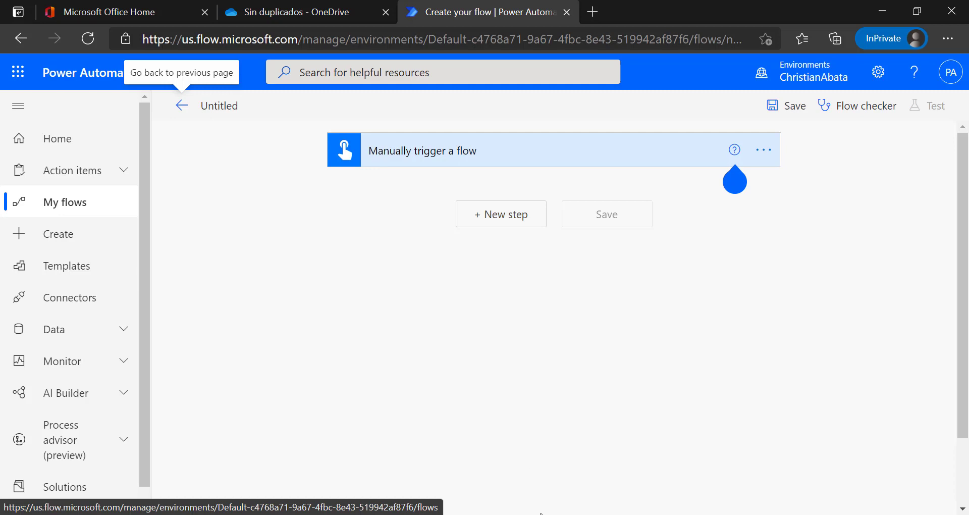
{"action": "key", "text": "alt+Tab"}
{"action": "left_click", "coordinate": [137, 204]}
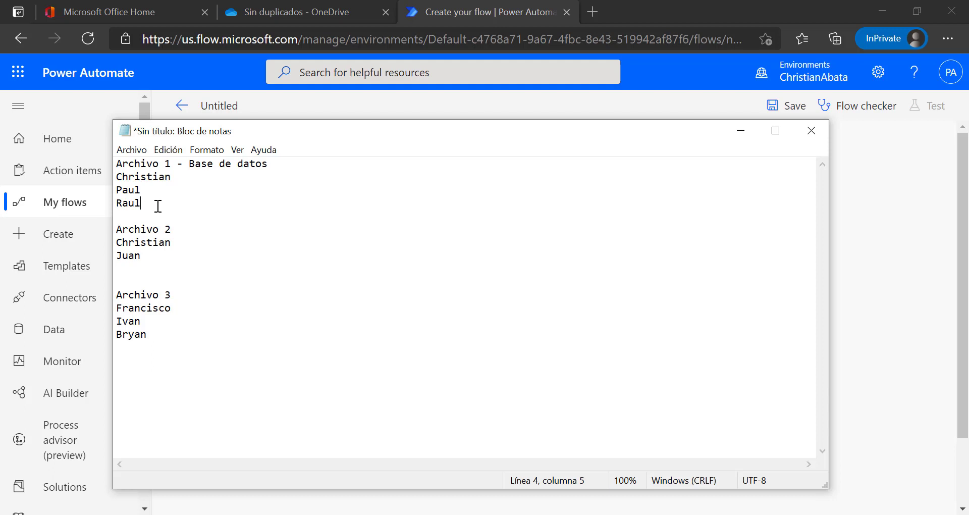
{"action": "left_click_drag", "start_coordinate": [157, 206], "coordinate": [74, 160]}
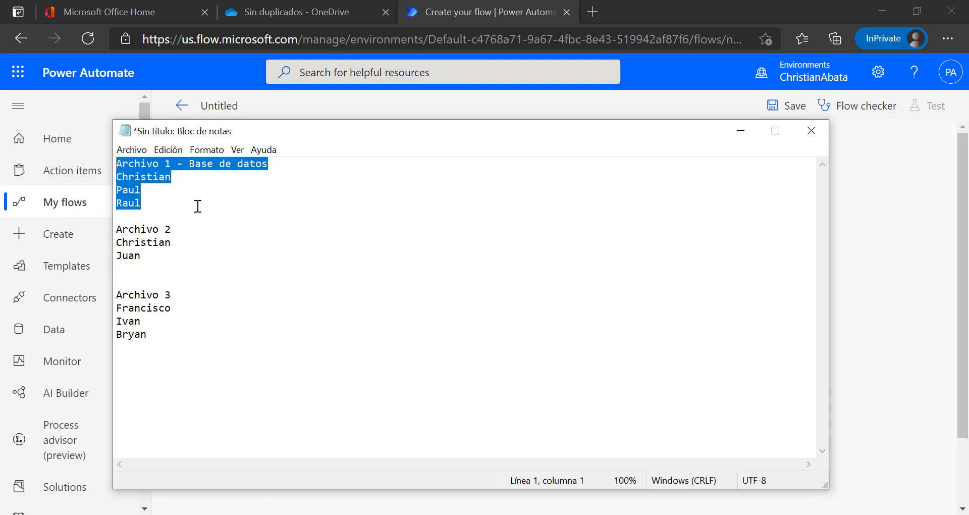
{"action": "left_click_drag", "start_coordinate": [177, 242], "coordinate": [128, 242]}
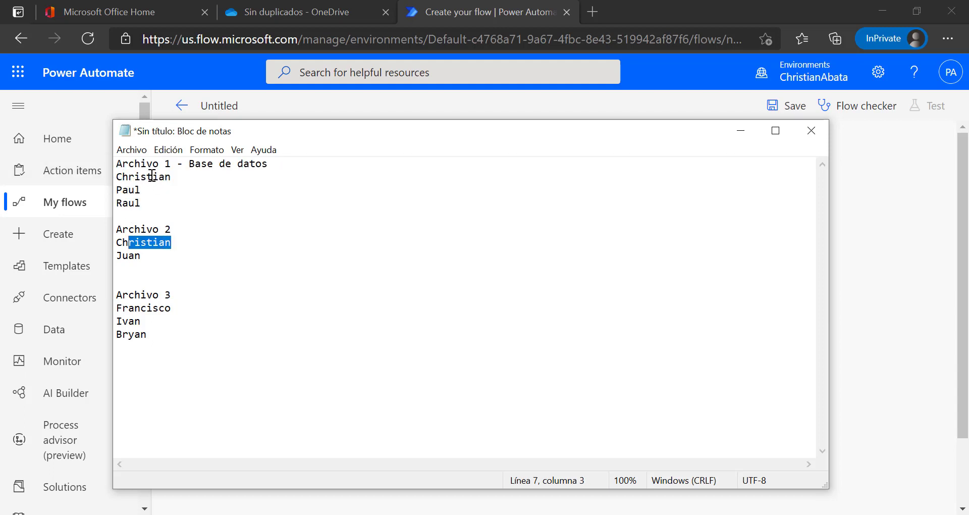
{"action": "left_click", "coordinate": [449, 14]}
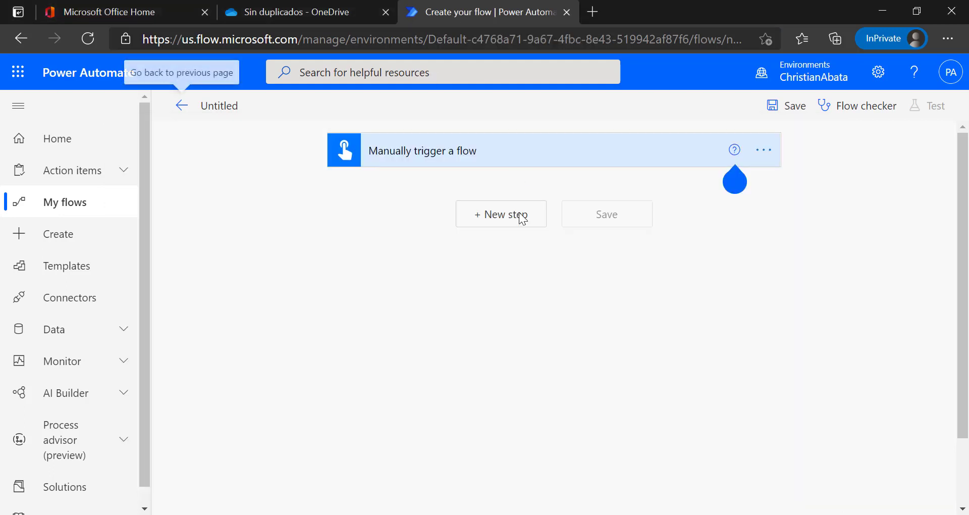
Add an Excel Online (Business) 'List rows present in a table' step below the manual trigger.
{"action": "left_click", "coordinate": [502, 217]}
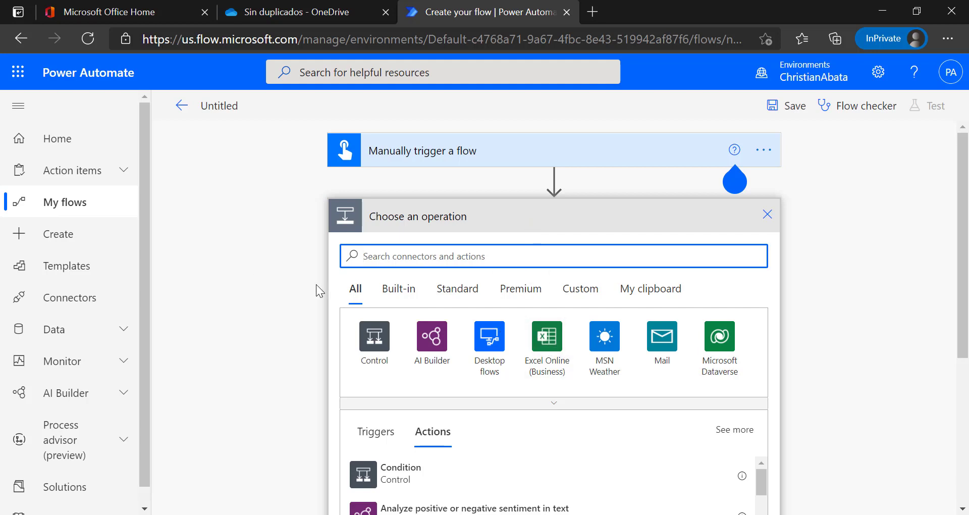
{"action": "left_click", "coordinate": [546, 337]}
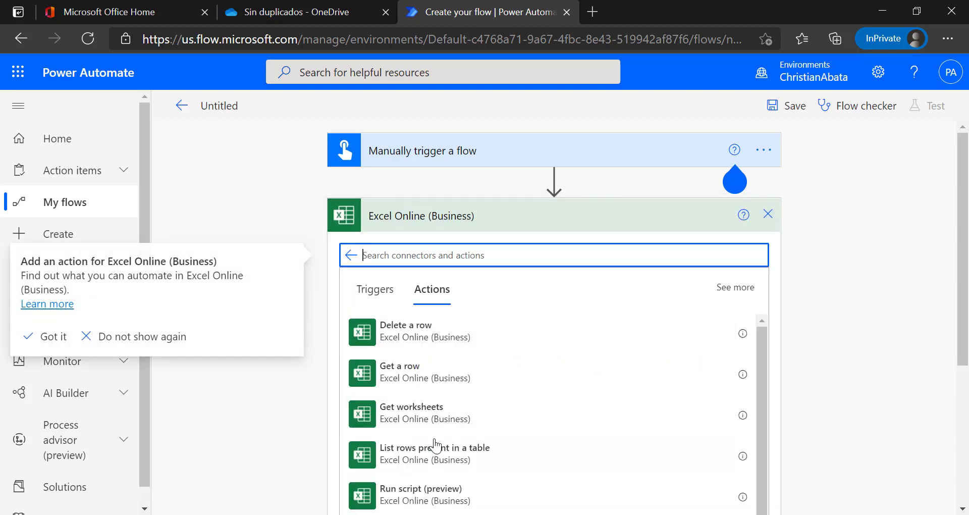
{"action": "left_click", "coordinate": [458, 462]}
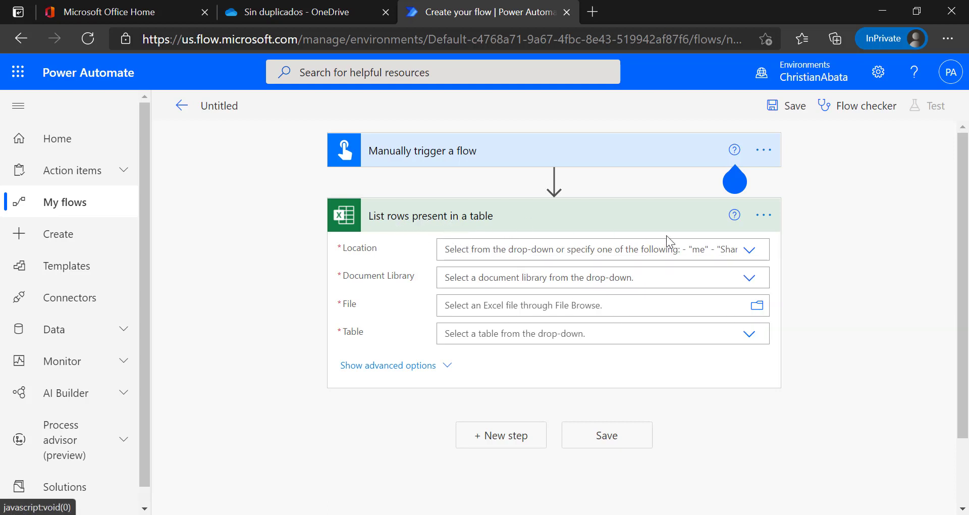
Point the list-rows step at OneDrive for Business, OneDrive library, PowerAutomate/Sin duplicados/Base de datos.xlsx.
{"action": "left_click", "coordinate": [747, 251]}
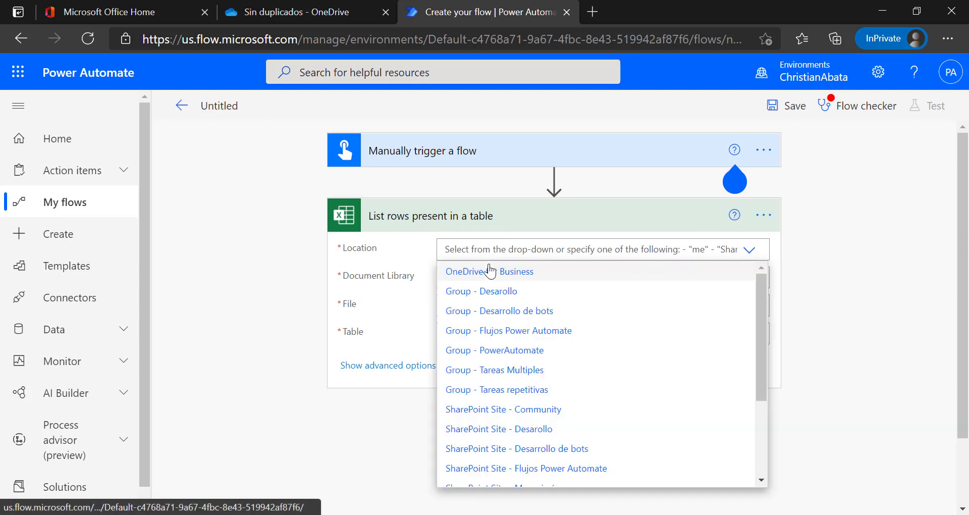
{"action": "left_click", "coordinate": [489, 270]}
{"action": "left_click", "coordinate": [487, 277]}
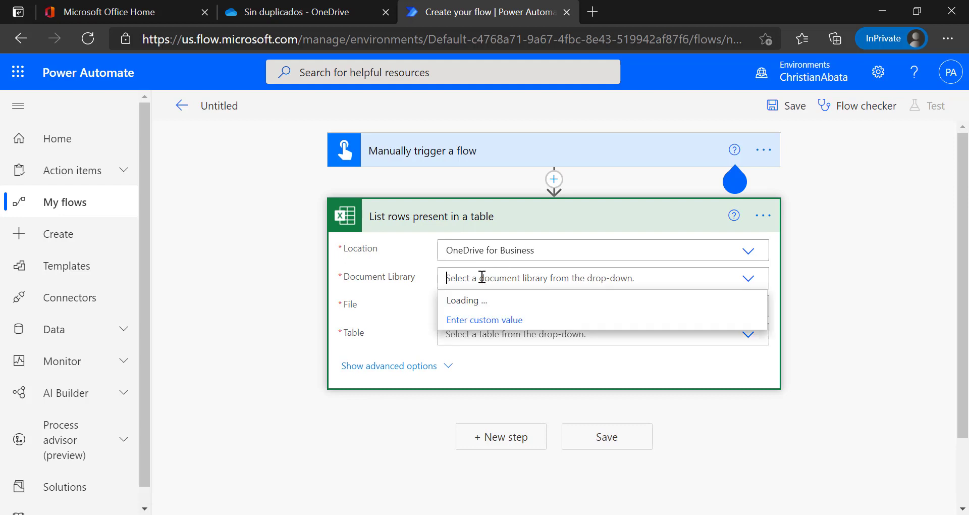
{"action": "left_click", "coordinate": [471, 300]}
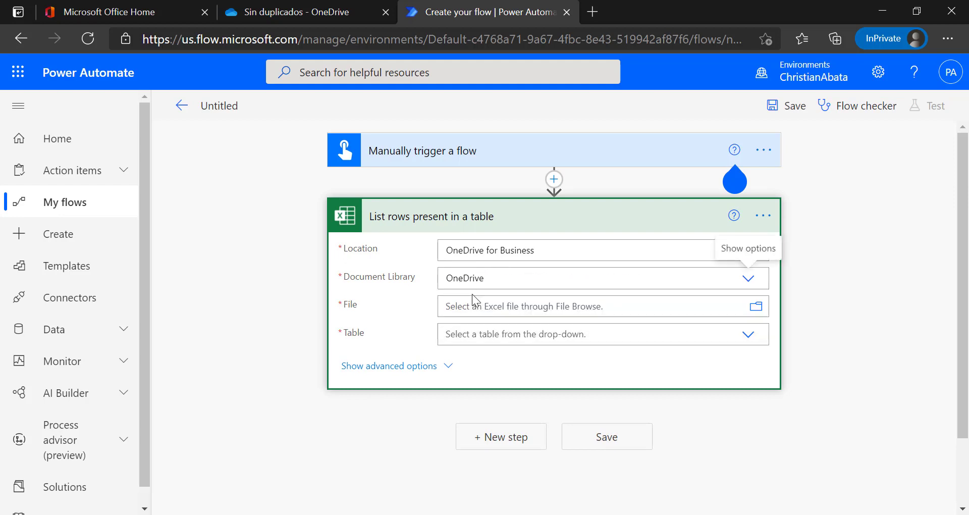
{"action": "left_click", "coordinate": [756, 307]}
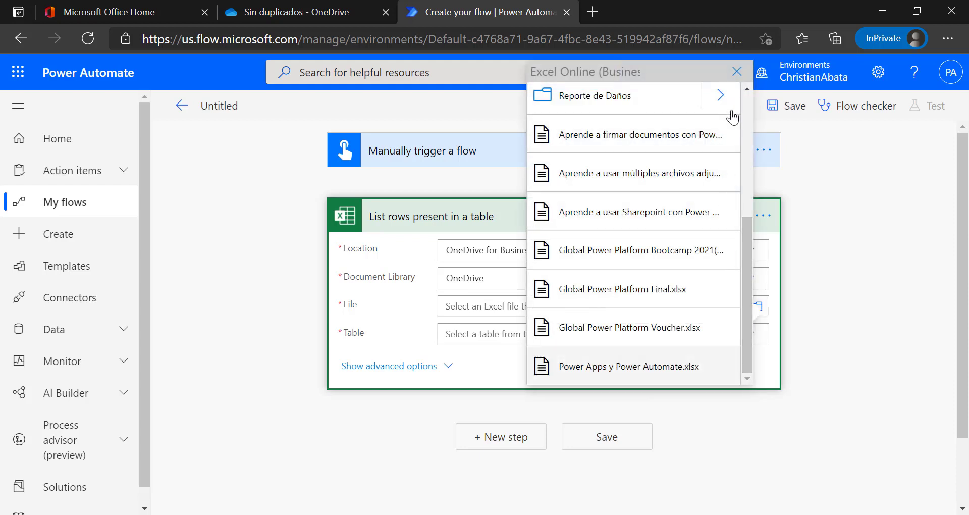
{"action": "scroll", "coordinate": [695, 234], "scroll_direction": "up", "scroll_amount": 5}
{"action": "left_click", "coordinate": [736, 302]}
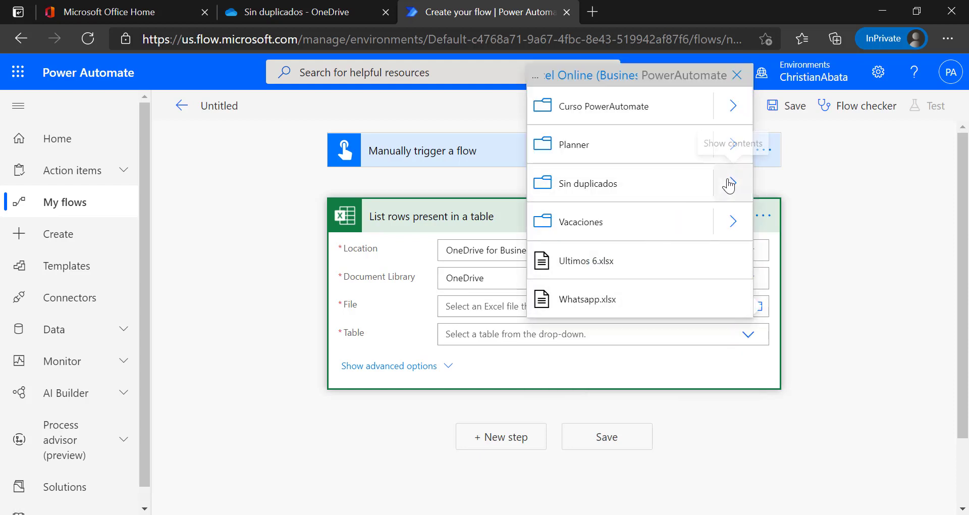
{"action": "left_click", "coordinate": [729, 184]}
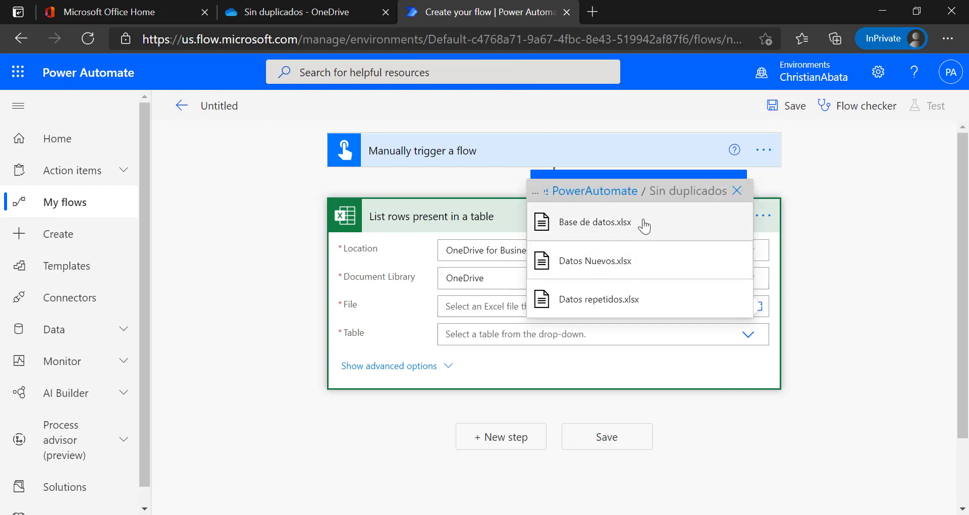
{"action": "left_click", "coordinate": [644, 225]}
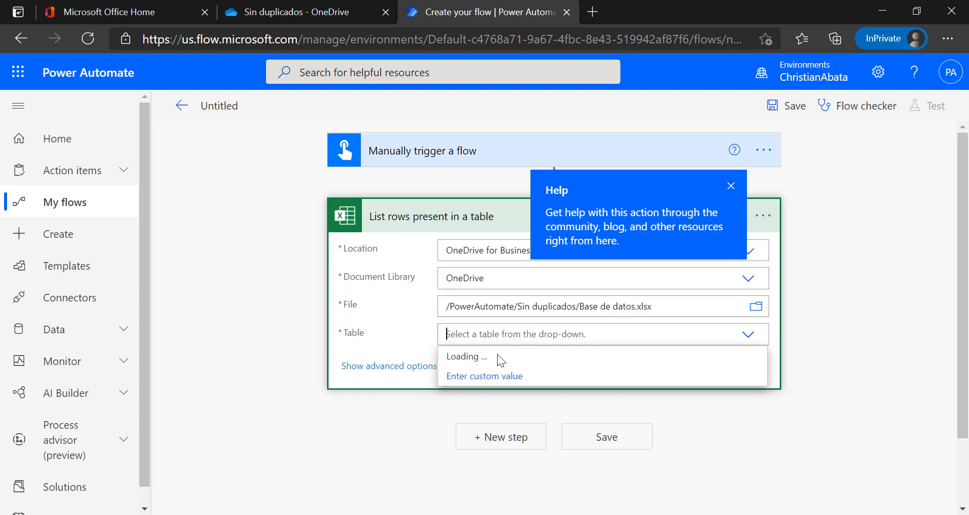
Choose Table1 as the table and save the flow.
{"action": "left_click", "coordinate": [474, 358]}
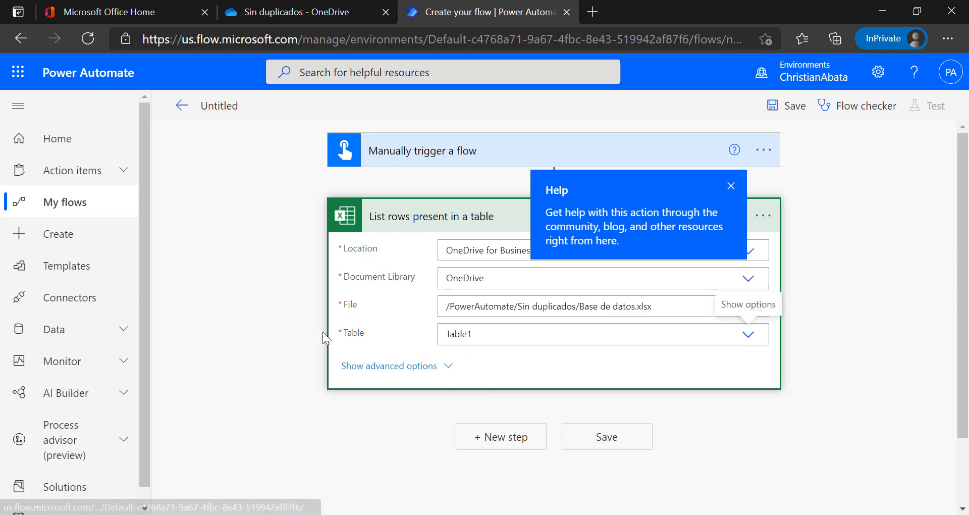
{"action": "left_click", "coordinate": [781, 106]}
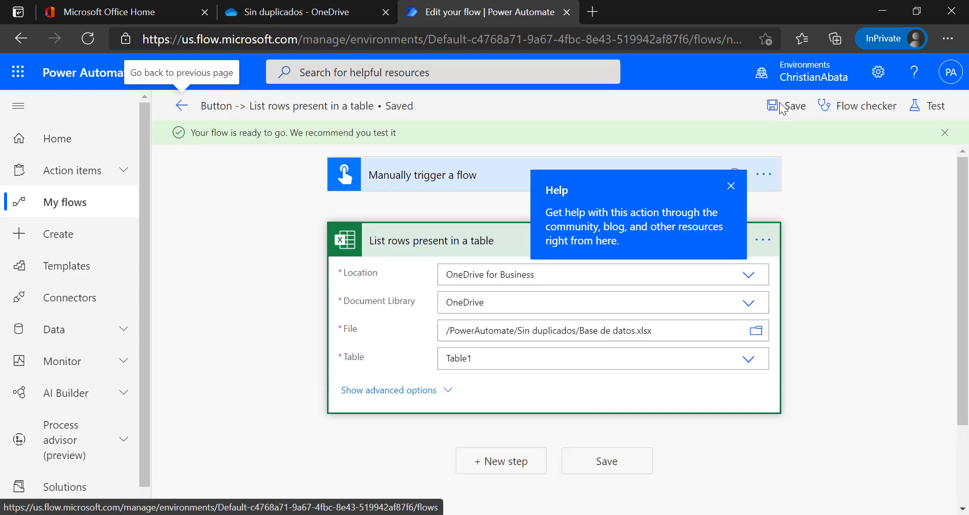
{"action": "left_click", "coordinate": [730, 185]}
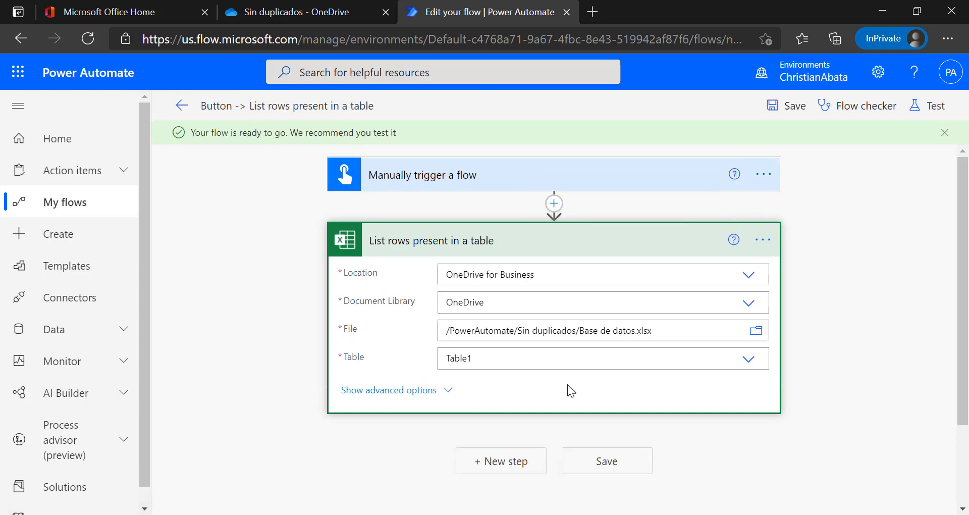
Add a Compose action fed by the Nombre column, placing it inside an Apply to each loop.
{"action": "left_click", "coordinate": [481, 461]}
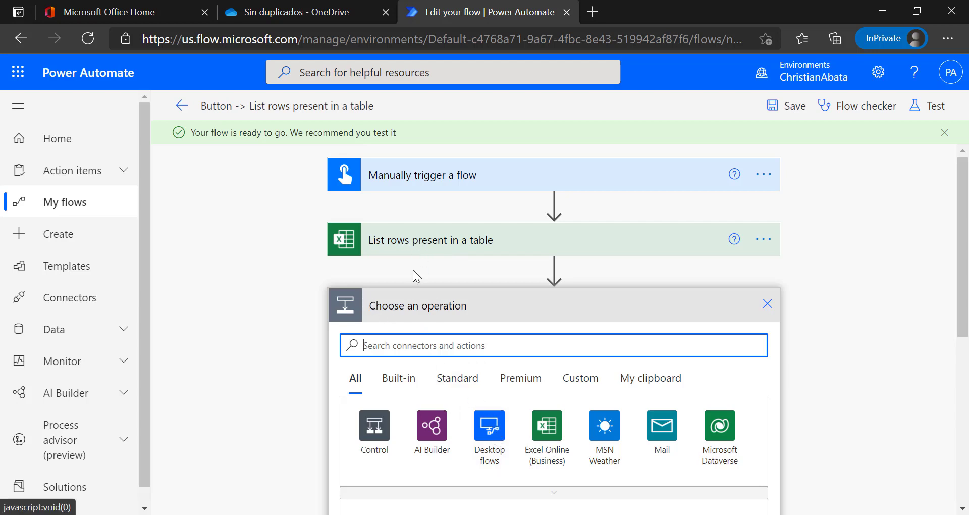
{"action": "type", "text": "compo"}
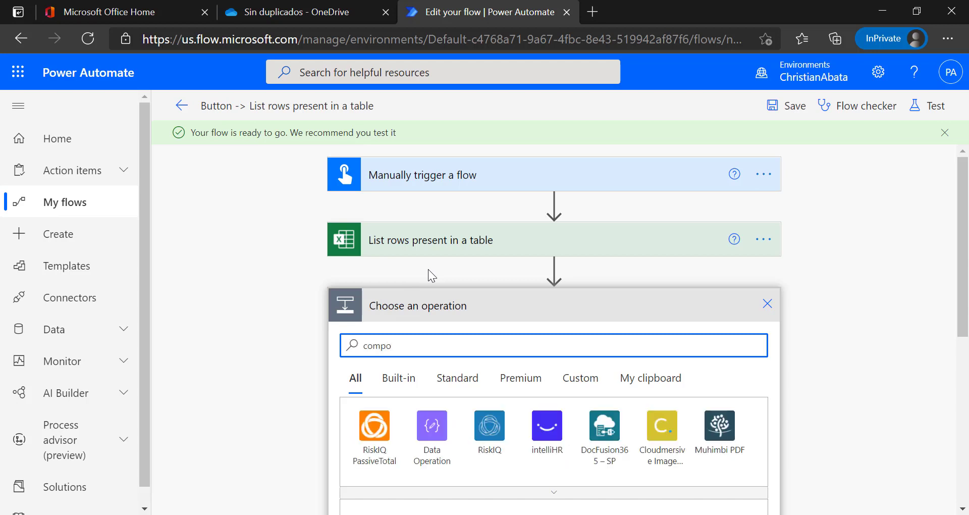
{"action": "left_click", "coordinate": [431, 424]}
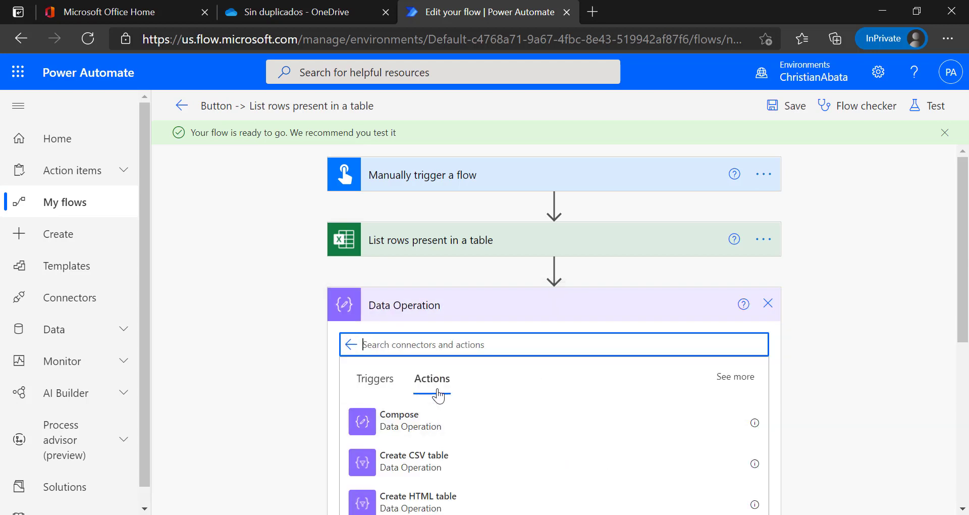
{"action": "left_click", "coordinate": [415, 429]}
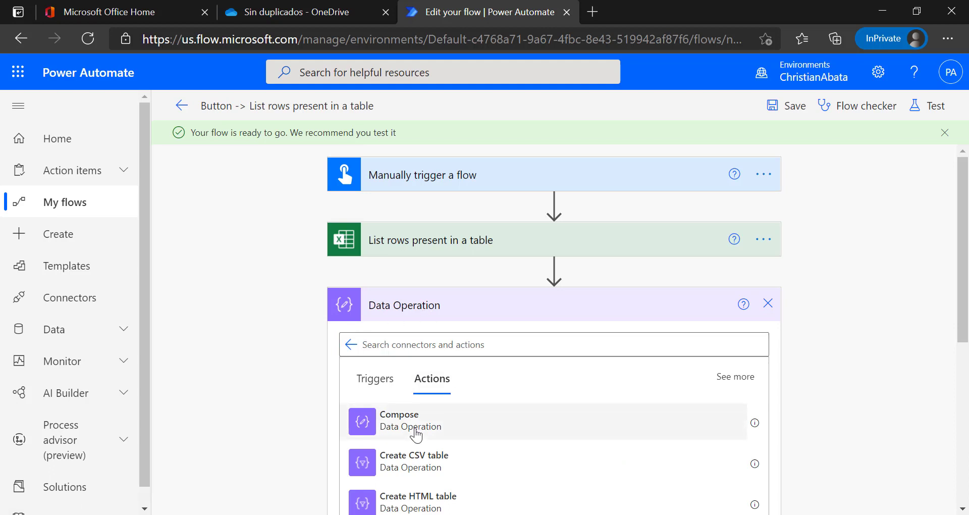
{"action": "left_click", "coordinate": [476, 337]}
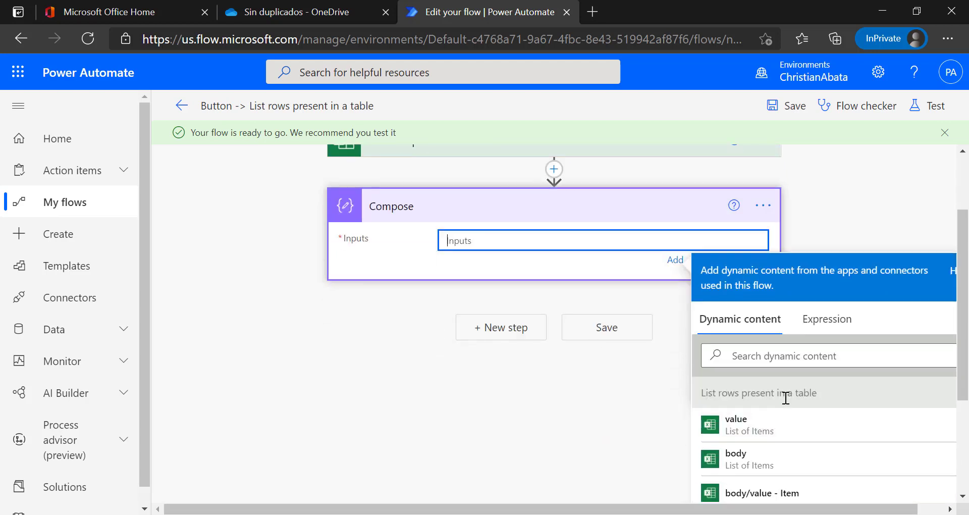
{"action": "scroll", "coordinate": [758, 399], "scroll_direction": "down", "scroll_amount": 2}
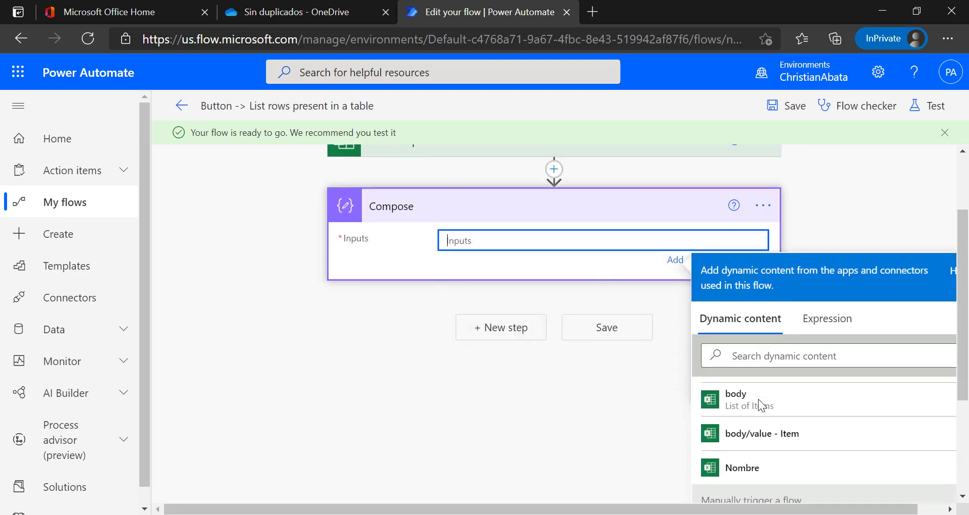
{"action": "left_click", "coordinate": [751, 465]}
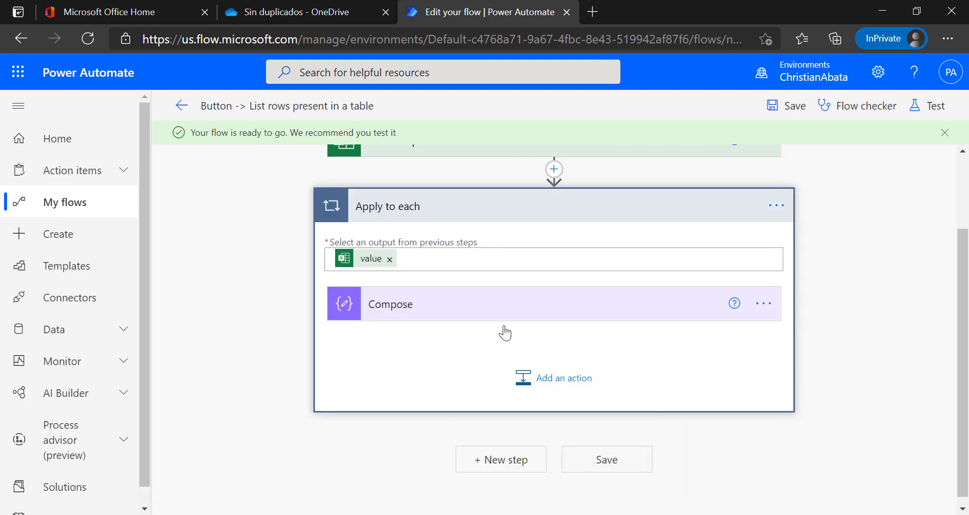
Highlight the Archivo 1 names in the notes, check the Compose input, and save the flow.
{"action": "key", "text": "alt+Tab"}
{"action": "left_click", "coordinate": [187, 204]}
{"action": "key", "text": "ctrl+shift+Home"}
{"action": "left_click", "coordinate": [466, 22]}
{"action": "left_click", "coordinate": [444, 317]}
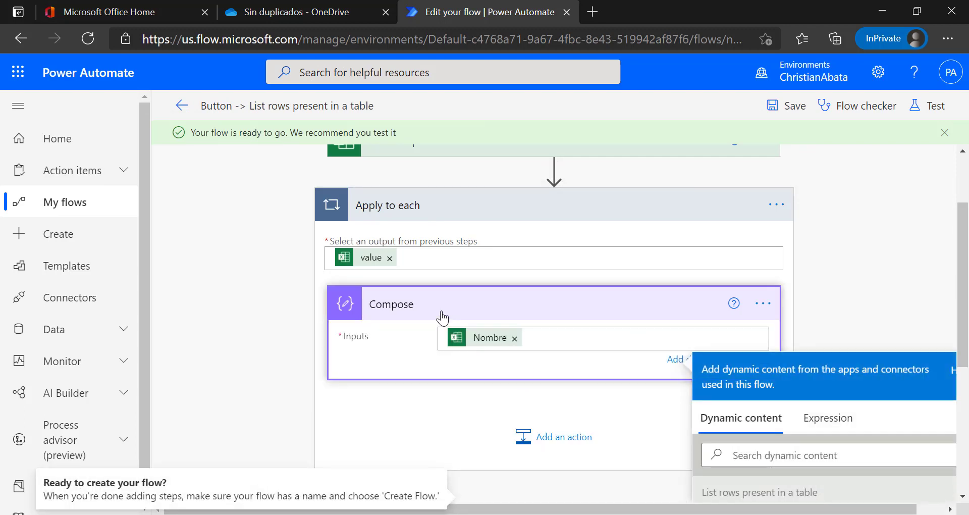
{"action": "left_click", "coordinate": [792, 107]}
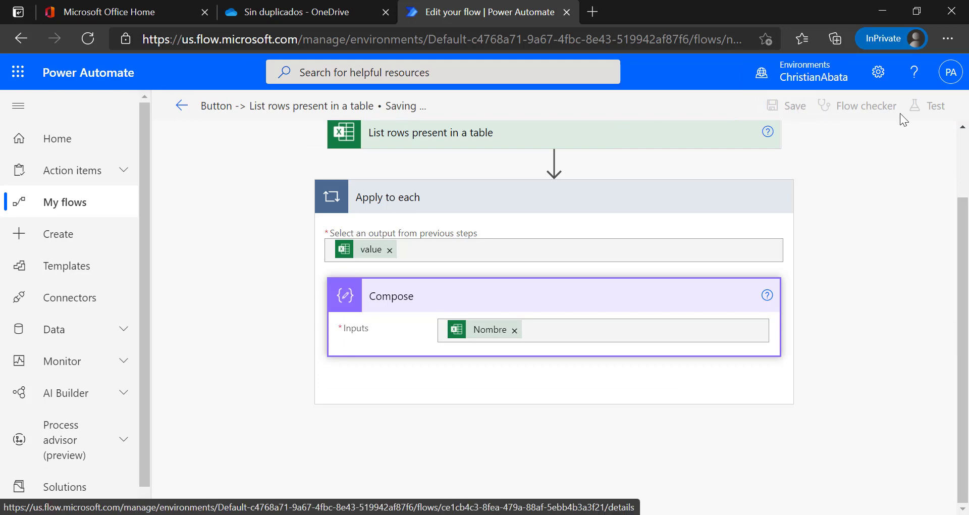
Test-run the flow manually with the Excel connection and confirm it ran successfully.
{"action": "left_click", "coordinate": [921, 108]}
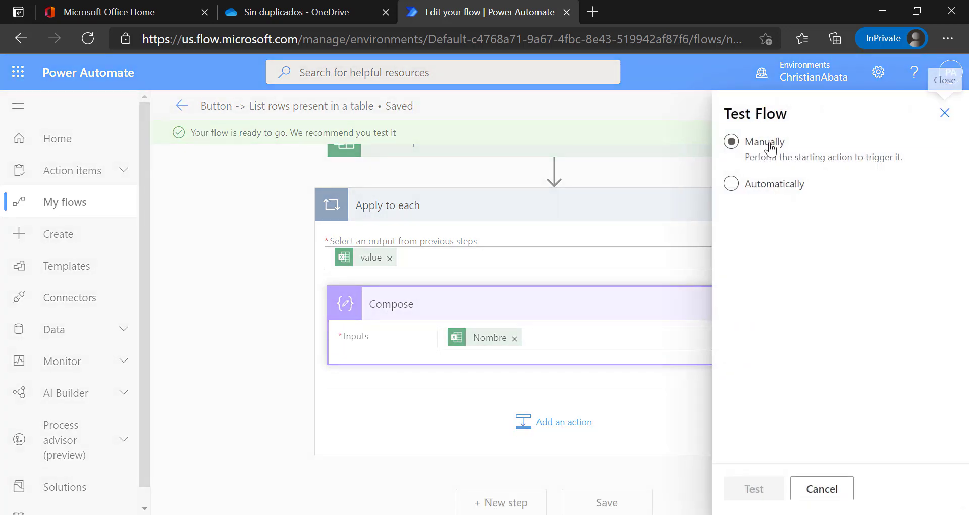
{"action": "left_click", "coordinate": [752, 488]}
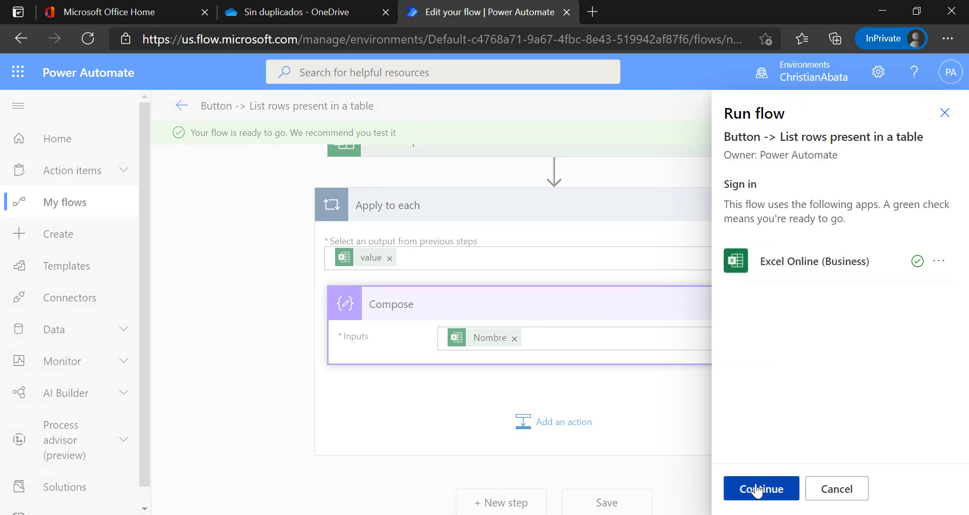
{"action": "left_click", "coordinate": [757, 489]}
{"action": "left_click", "coordinate": [761, 489]}
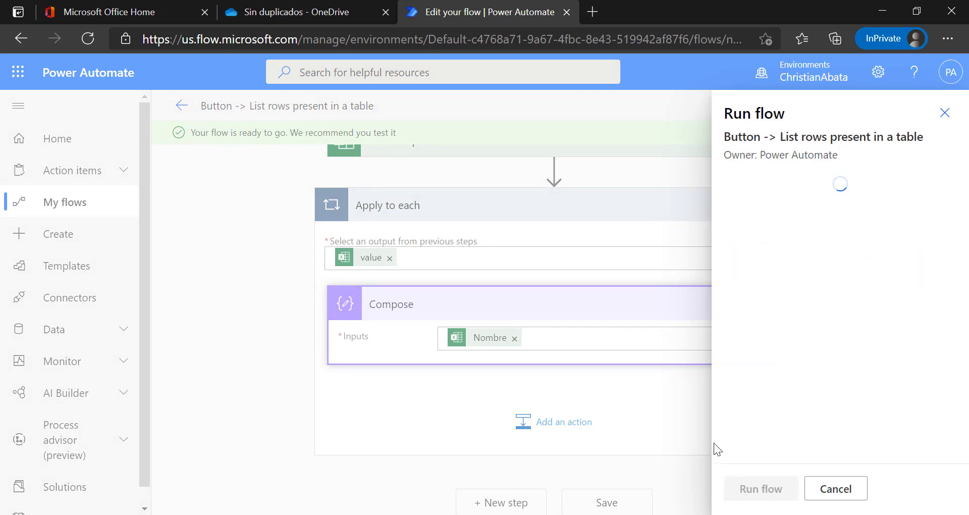
{"action": "left_click", "coordinate": [752, 488]}
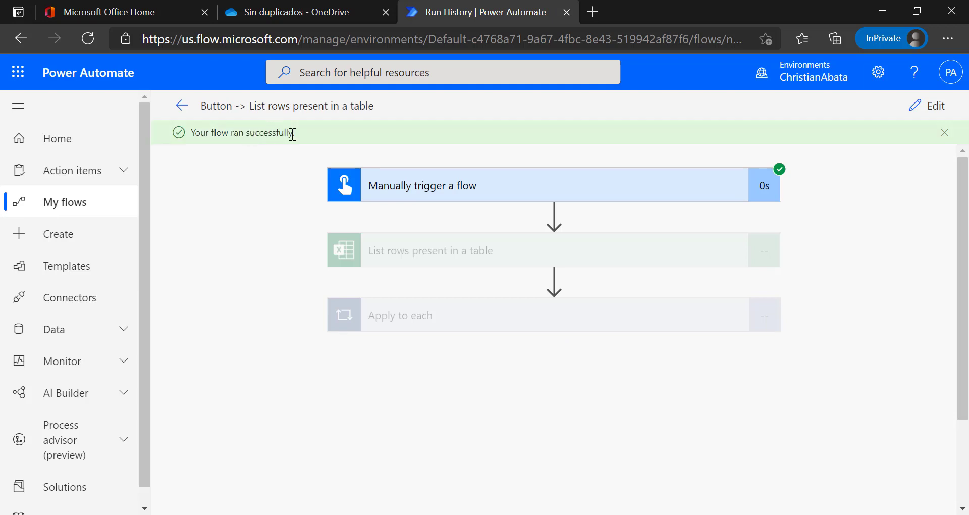
Expand the Apply to each loop and select Christian in the Archivo 1 notes to compare.
{"action": "left_click", "coordinate": [464, 314]}
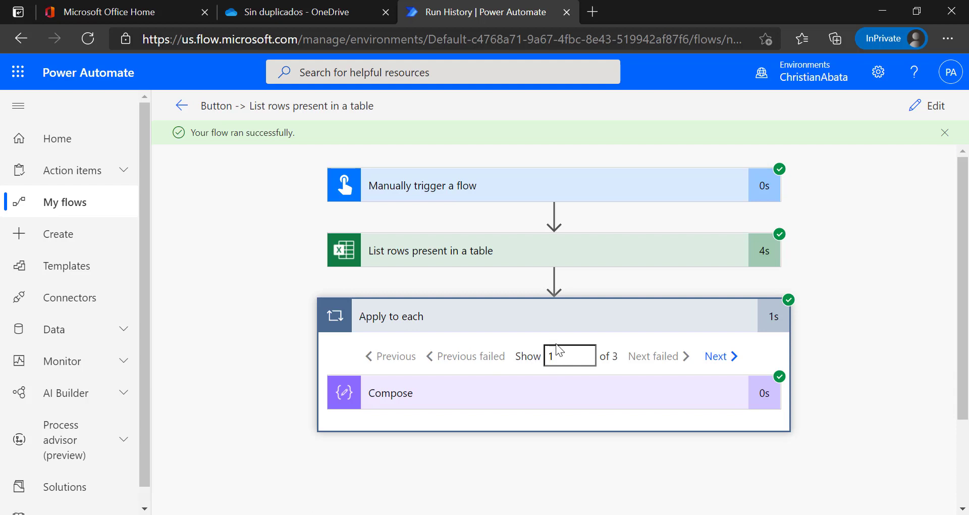
{"action": "key", "text": "alt+Tab"}
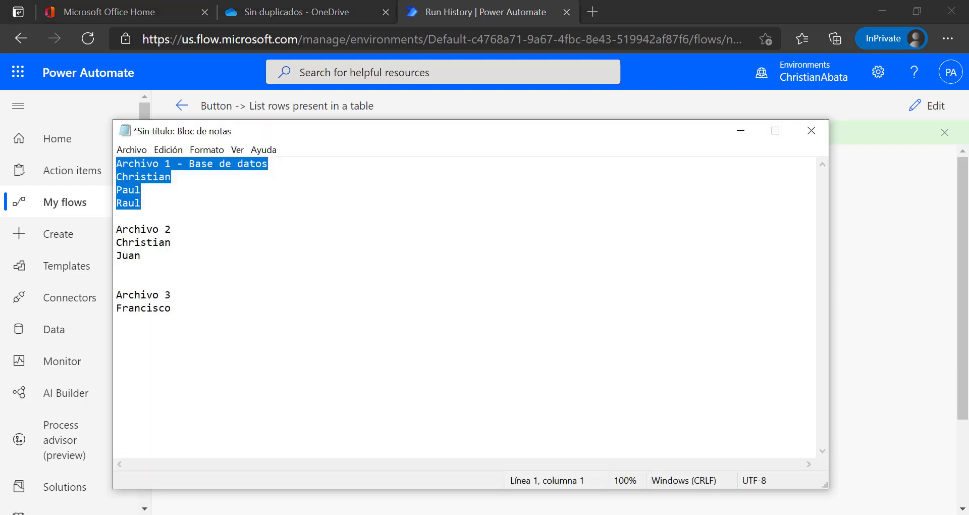
{"action": "left_click", "coordinate": [196, 177]}
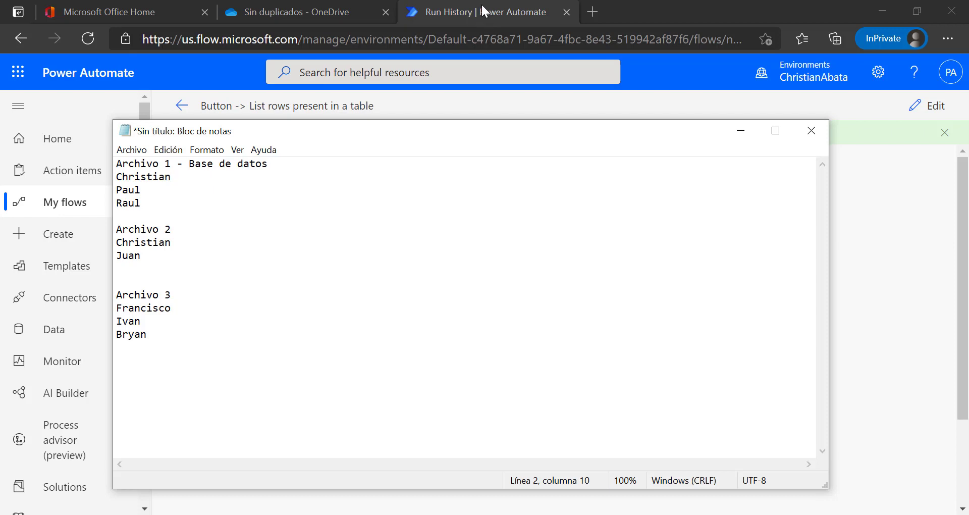
{"action": "left_click", "coordinate": [480, 6]}
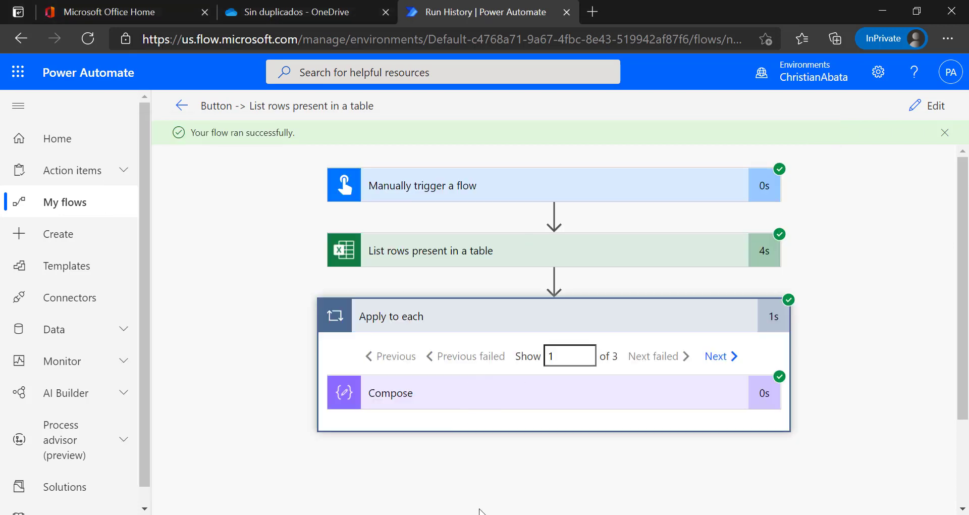
{"action": "key", "text": "alt+Tab"}
{"action": "left_click_drag", "start_coordinate": [173, 177], "coordinate": [91, 171]}
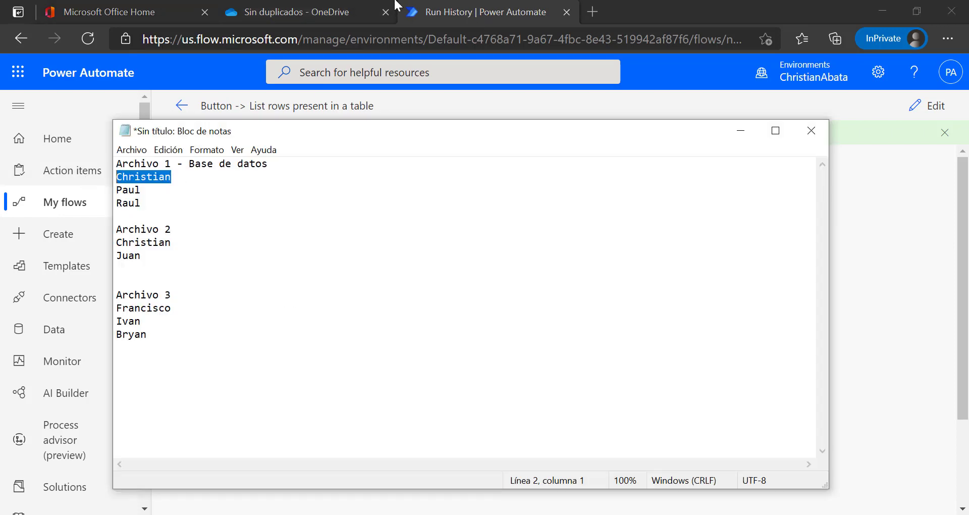
{"action": "left_click", "coordinate": [446, 10]}
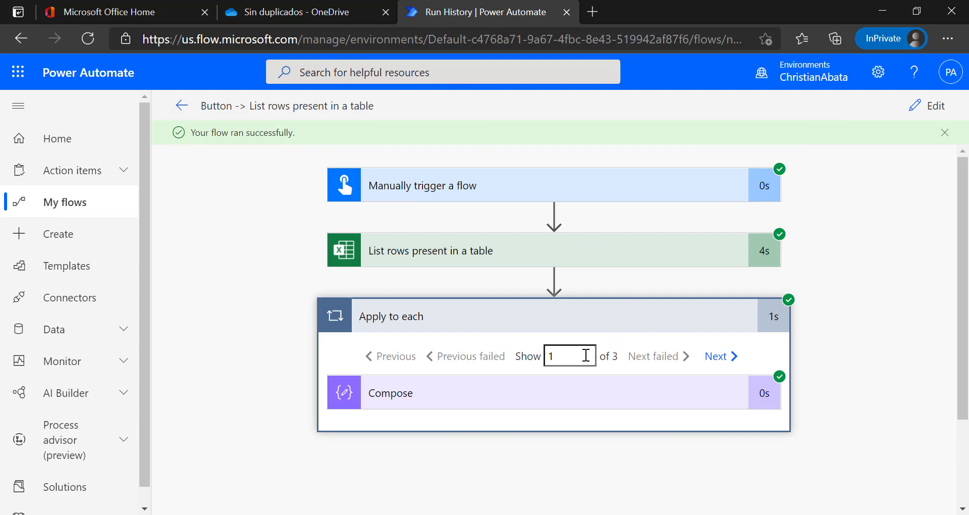
Step through the second and third loop iterations, comparing them with the notes.
{"action": "left_click", "coordinate": [716, 357]}
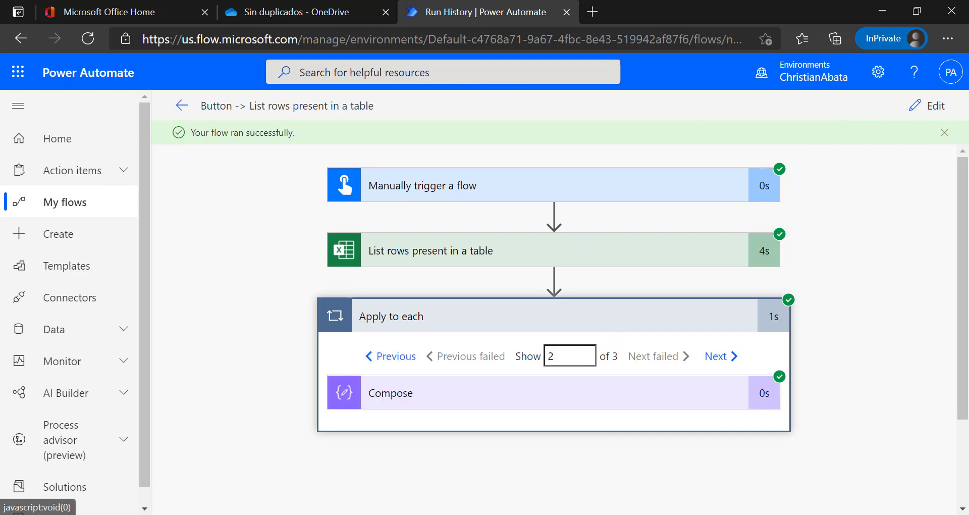
{"action": "key", "text": "alt+Tab"}
{"action": "left_click", "coordinate": [145, 196]}
{"action": "key", "text": "alt+Tab"}
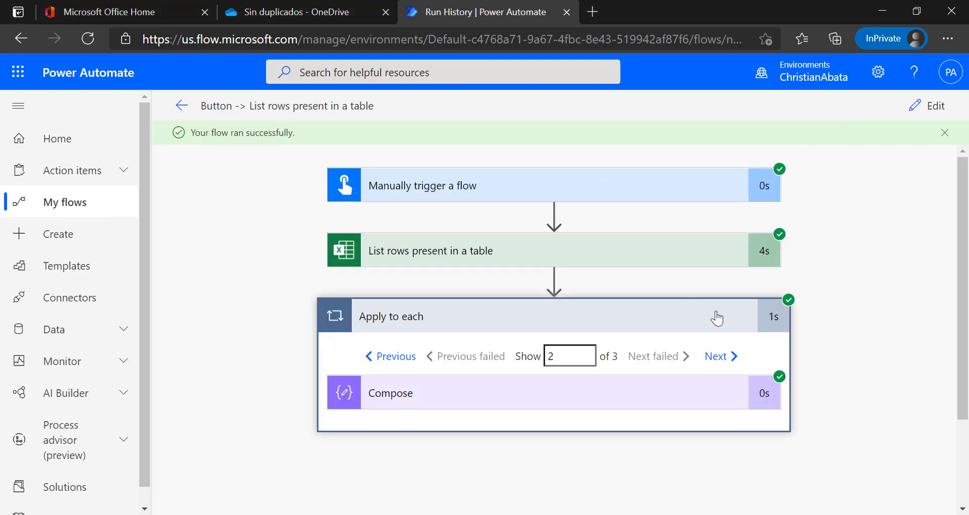
{"action": "left_click", "coordinate": [725, 357]}
{"action": "key", "text": "alt+Tab"}
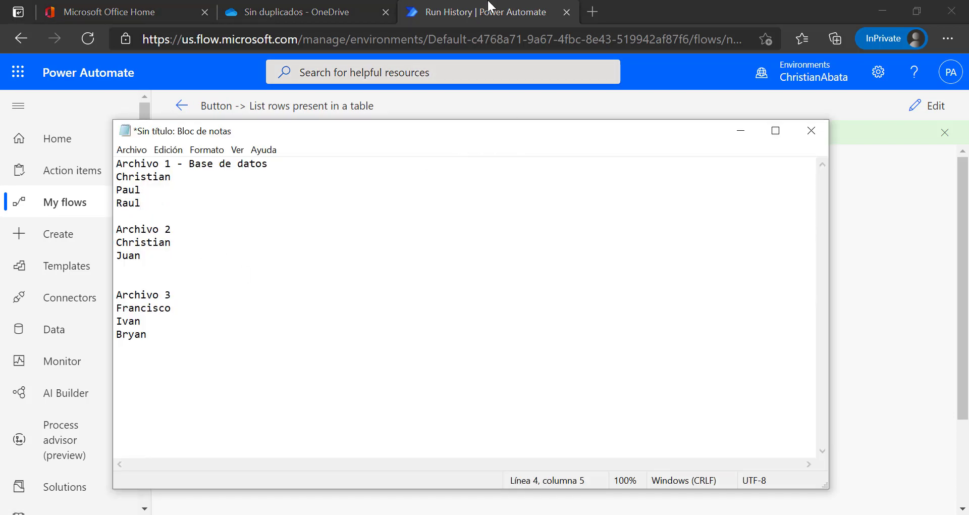
{"action": "key", "text": "alt+Tab"}
Review the Compose outputs Christian, Paul and Raul back to iteration one, then reopen the flow for editing.
{"action": "left_click", "coordinate": [456, 400]}
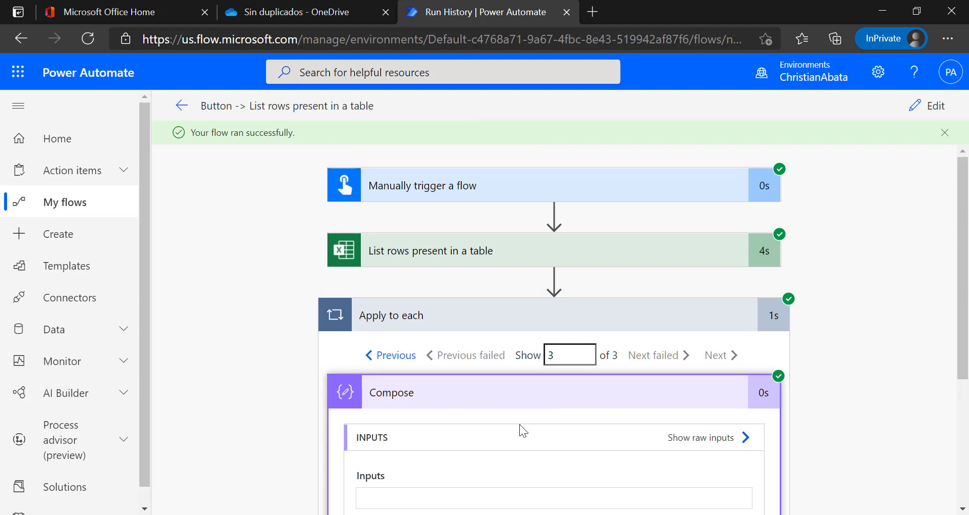
{"action": "scroll", "coordinate": [519, 424], "scroll_direction": "down", "scroll_amount": 2}
{"action": "scroll", "coordinate": [413, 431], "scroll_direction": "down", "scroll_amount": 2}
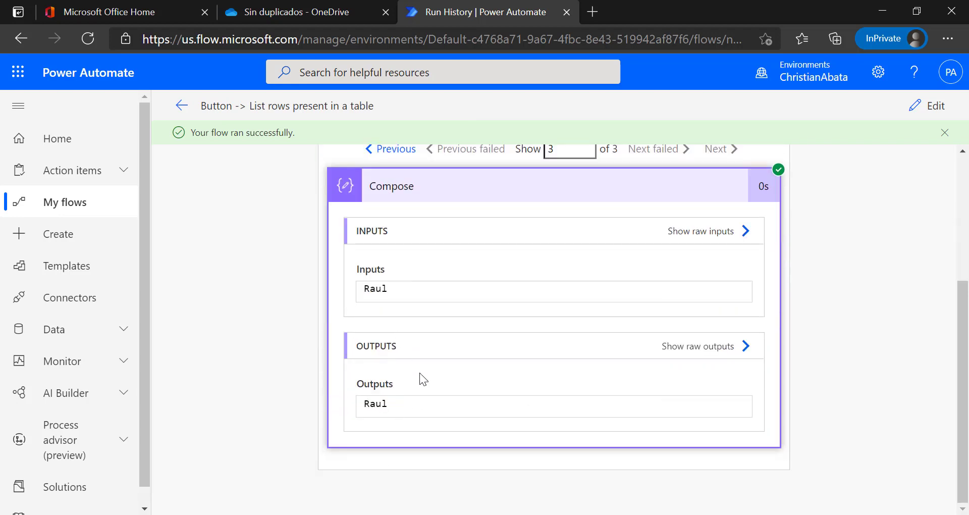
{"action": "scroll", "coordinate": [419, 372], "scroll_direction": "up", "scroll_amount": 2}
{"action": "left_click", "coordinate": [389, 260]}
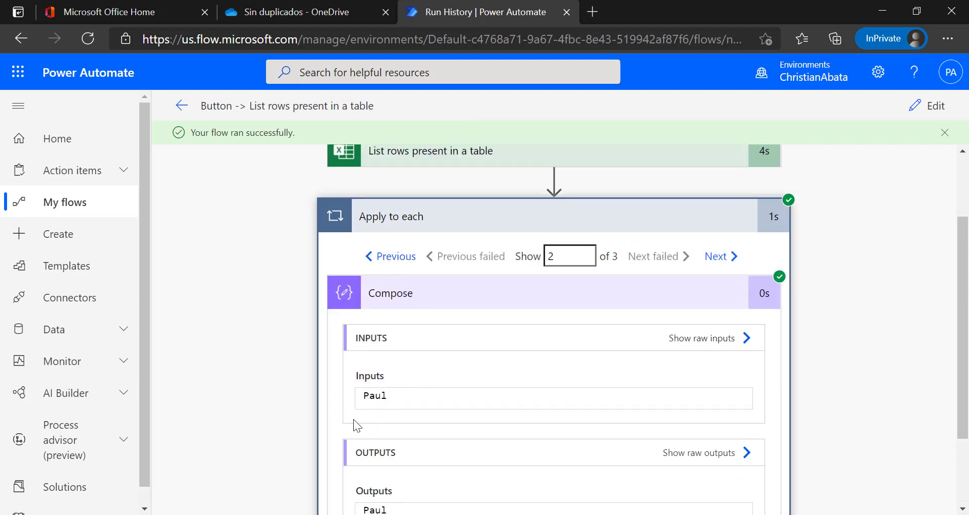
{"action": "left_click", "coordinate": [384, 259]}
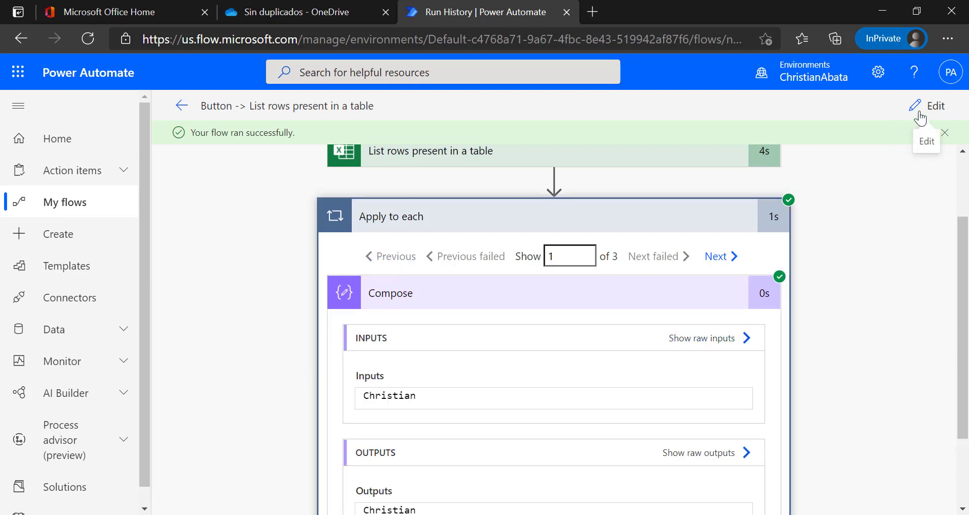
{"action": "left_click", "coordinate": [920, 117]}
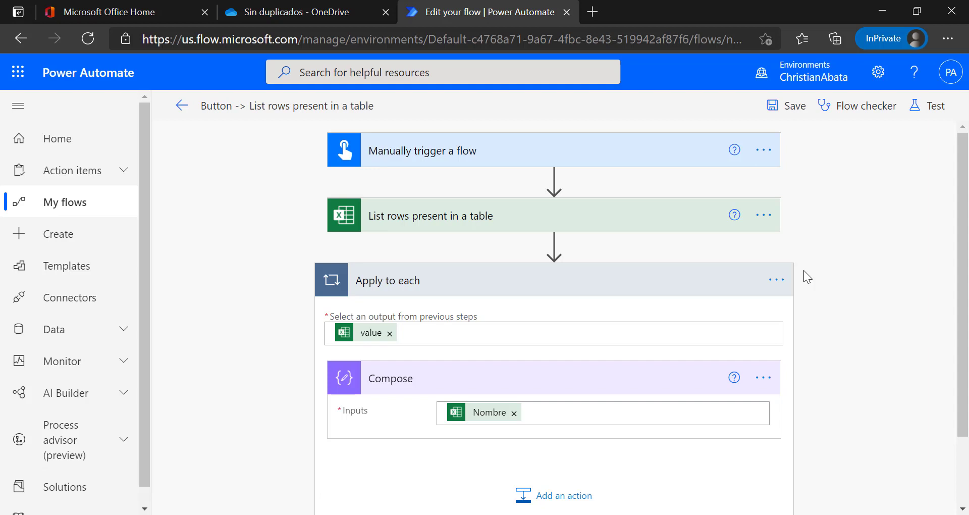
Add a second 'List rows present in a table' step after the loop, using OneDrive for Business, OneDrive library.
{"action": "left_click", "coordinate": [612, 281]}
{"action": "left_click", "coordinate": [488, 349]}
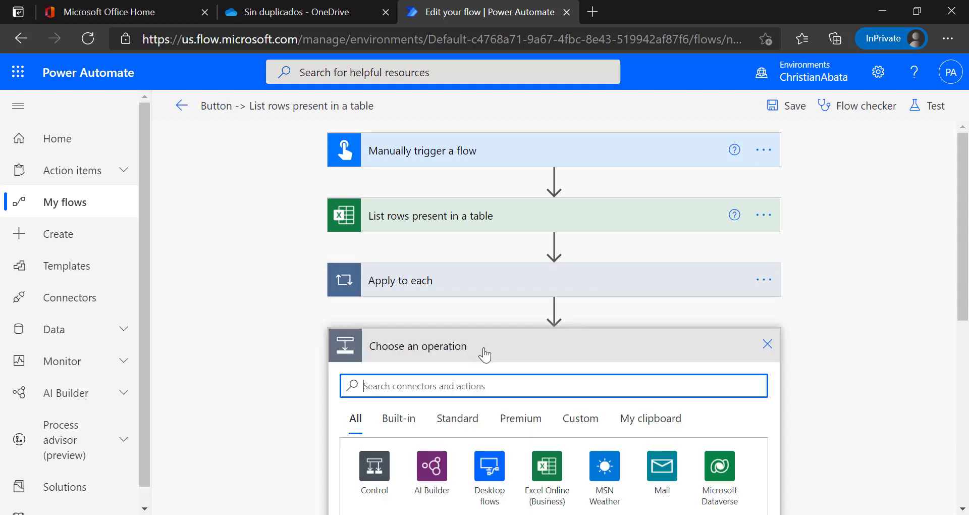
{"action": "left_click", "coordinate": [539, 474]}
{"action": "scroll", "coordinate": [320, 319], "scroll_direction": "down", "scroll_amount": 3}
{"action": "left_click", "coordinate": [503, 318]}
{"action": "left_click", "coordinate": [641, 296]}
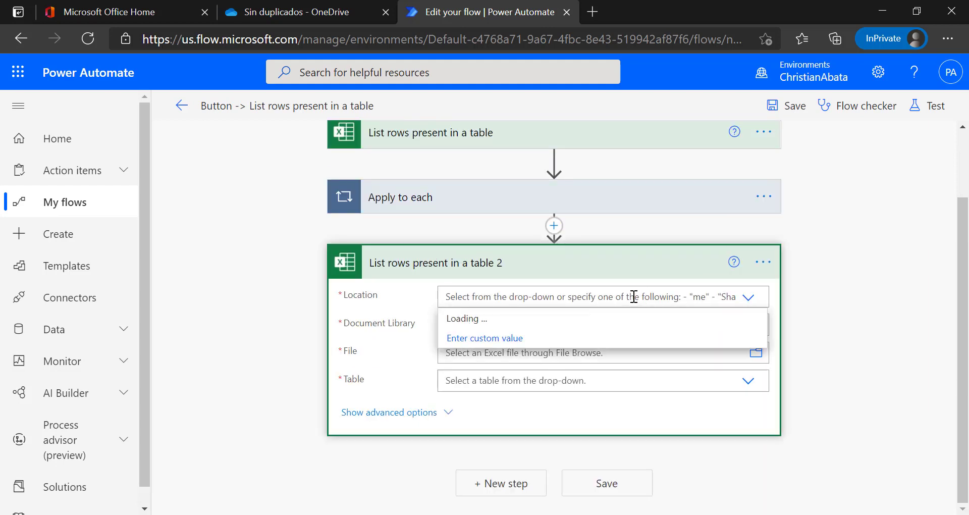
{"action": "left_click", "coordinate": [497, 317]}
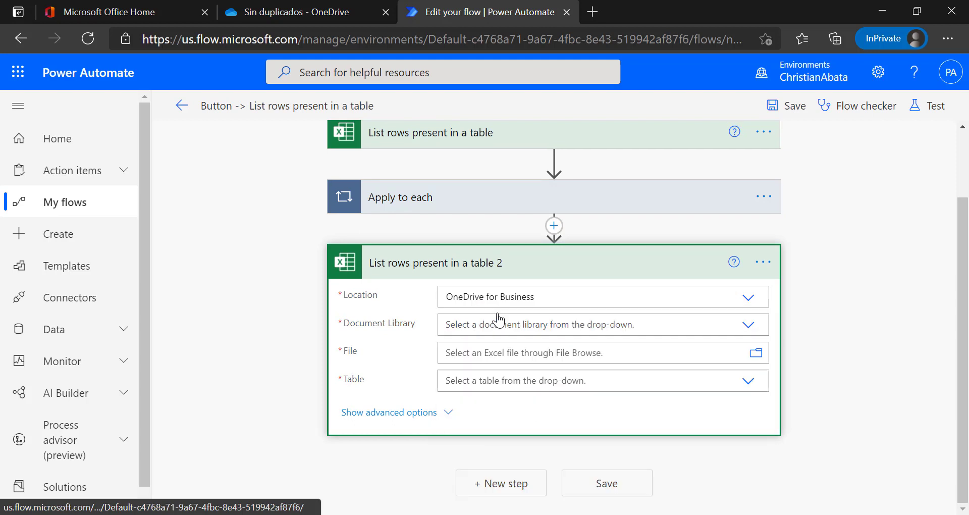
{"action": "left_click", "coordinate": [507, 328]}
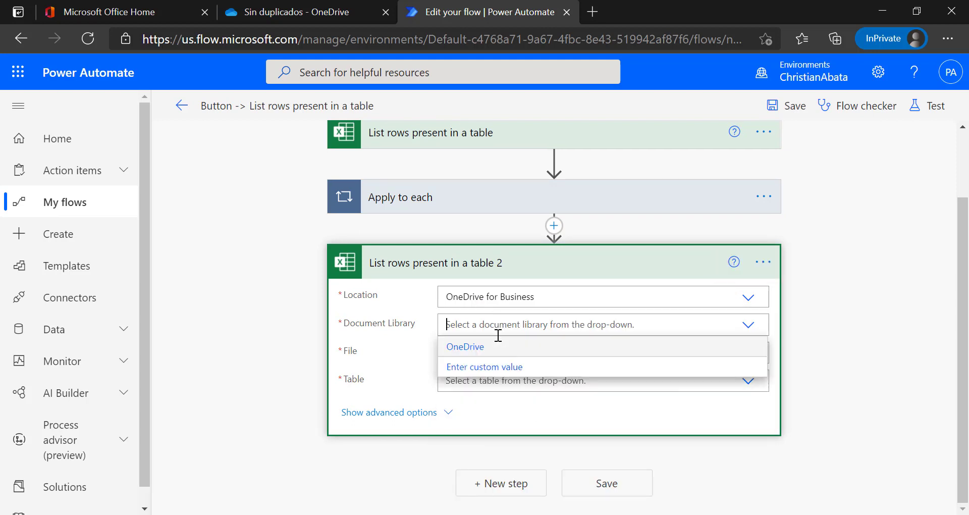
{"action": "left_click", "coordinate": [482, 351]}
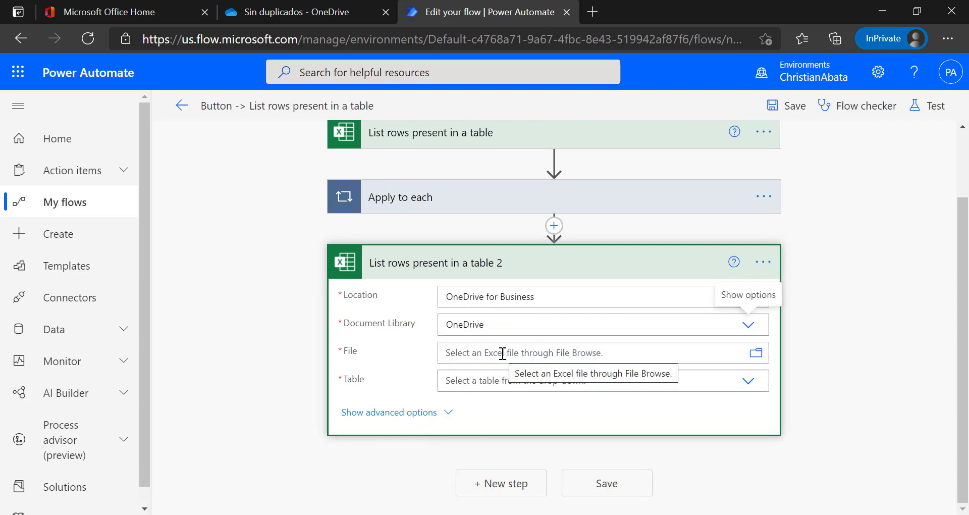
Select PowerAutomate/Sin duplicados/Datos repetidos.xlsx and Table1 for the second list-rows step.
{"action": "left_click", "coordinate": [501, 353]}
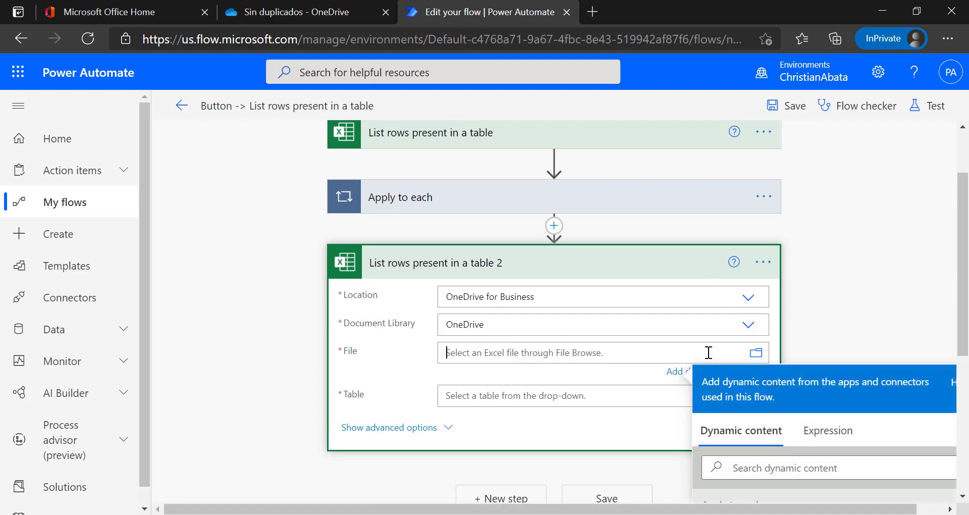
{"action": "left_click", "coordinate": [756, 359]}
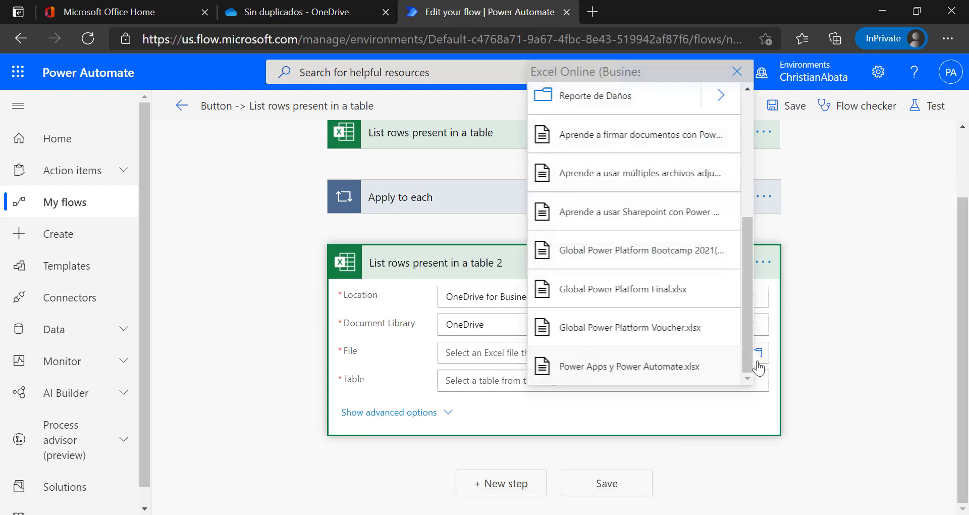
{"action": "scroll", "coordinate": [664, 258], "scroll_direction": "up", "scroll_amount": 3}
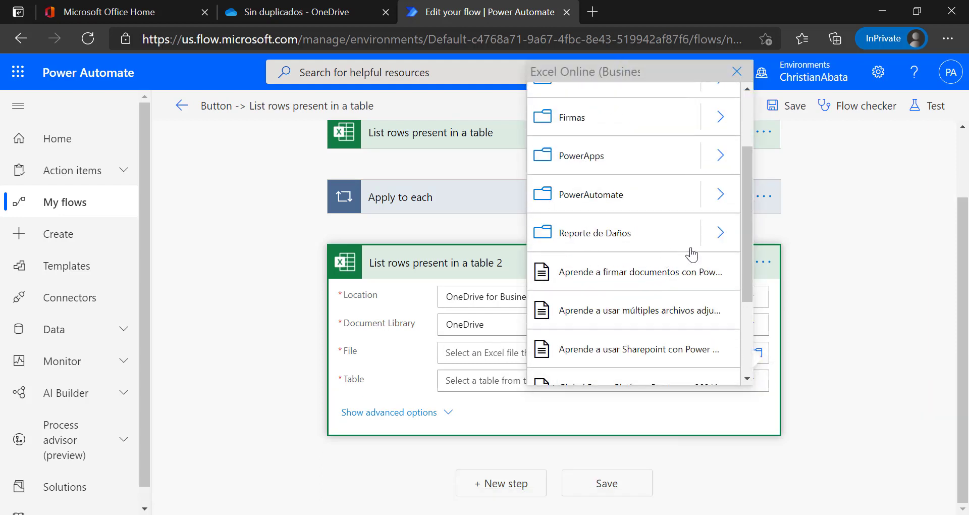
{"action": "left_click", "coordinate": [727, 204]}
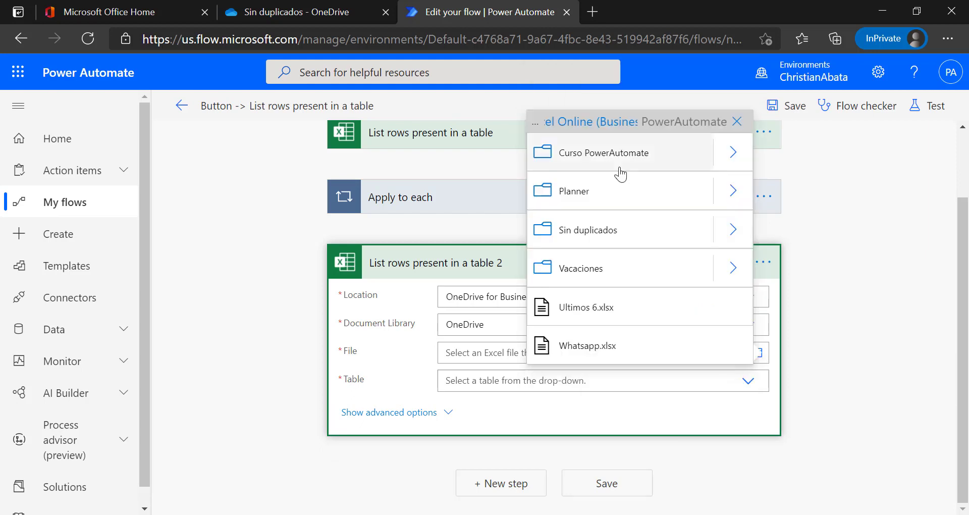
{"action": "left_click", "coordinate": [733, 233]}
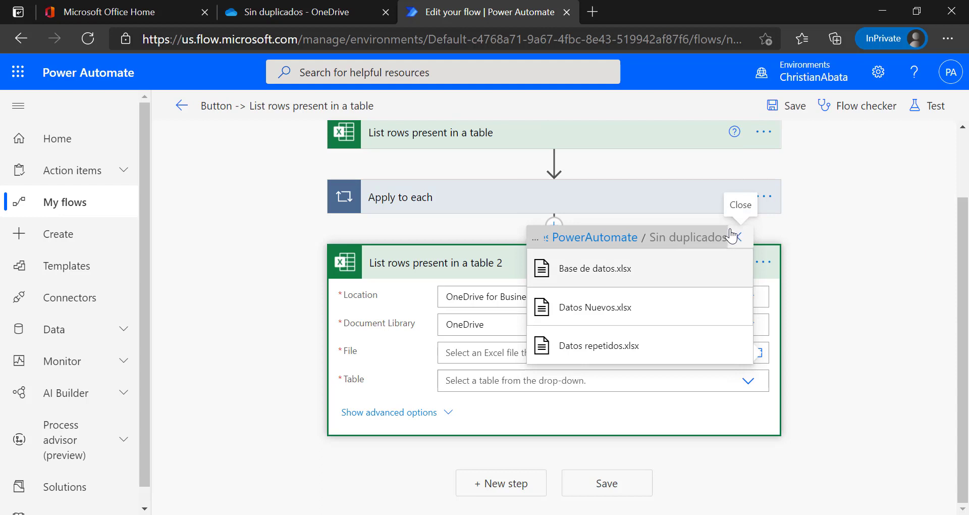
{"action": "left_click", "coordinate": [630, 347]}
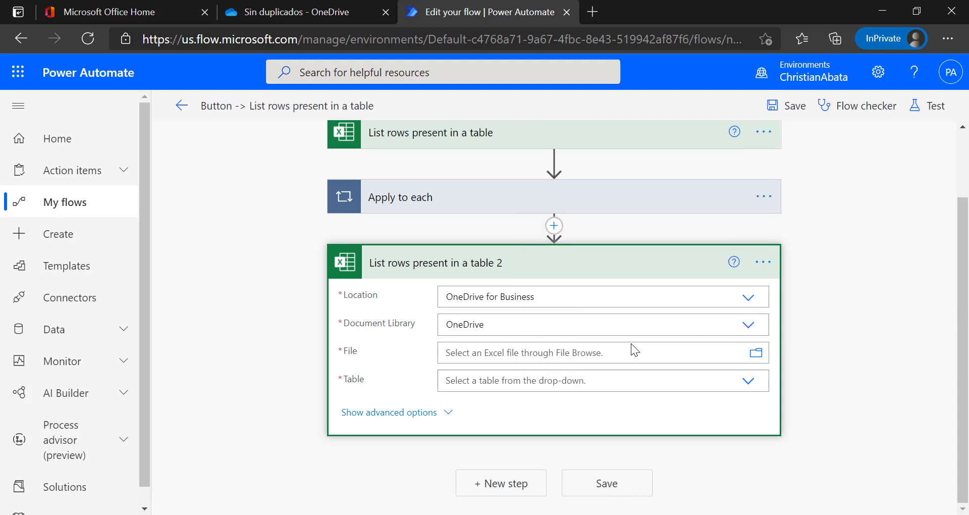
{"action": "left_click", "coordinate": [513, 392]}
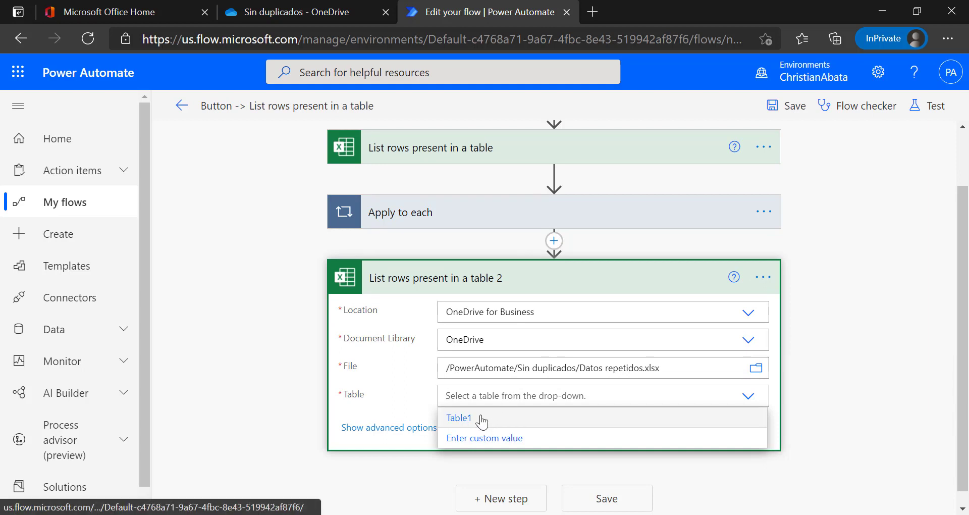
{"action": "left_click", "coordinate": [481, 419]}
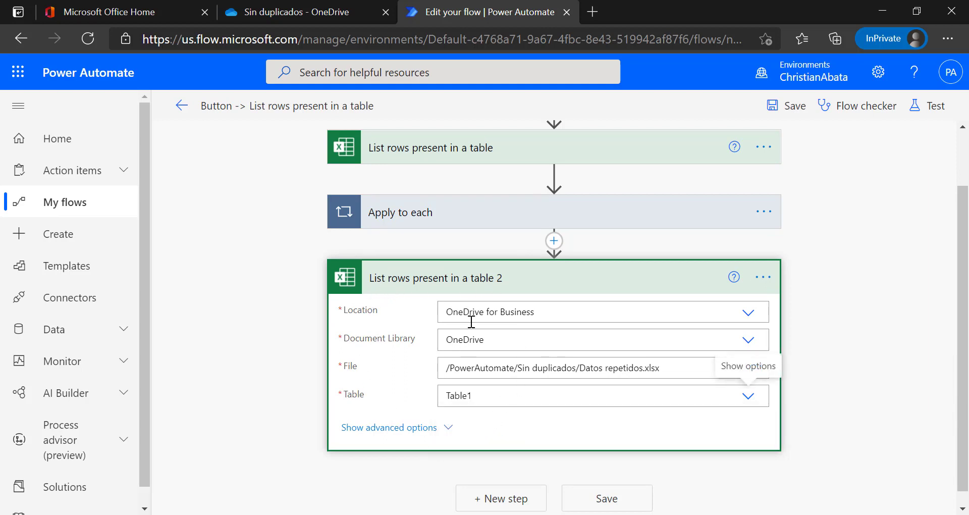
{"action": "left_click", "coordinate": [467, 288]}
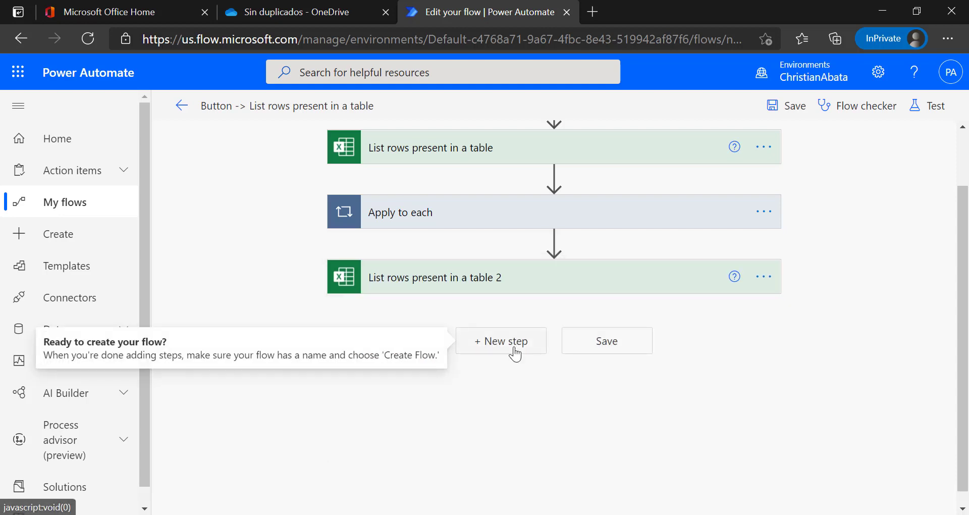
Add a Compose action after the second list-rows step.
{"action": "left_click", "coordinate": [512, 347]}
{"action": "left_click", "coordinate": [372, 381]}
{"action": "type", "text": "c"}
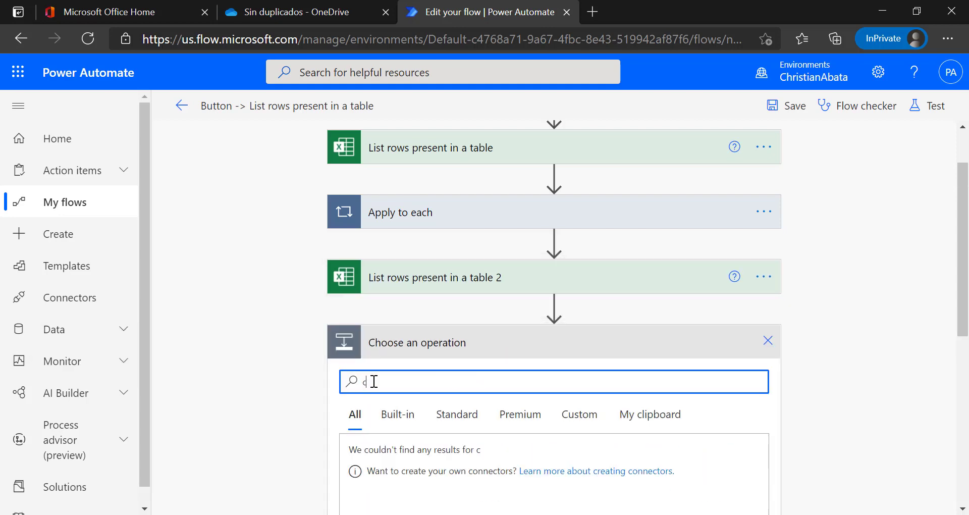
{"action": "type", "text": "ompose"}
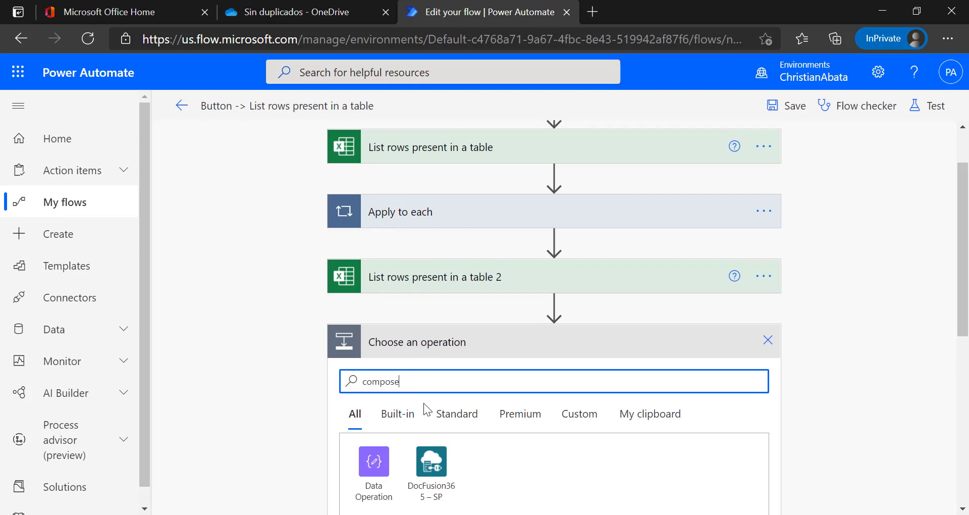
{"action": "scroll", "coordinate": [423, 402], "scroll_direction": "down", "scroll_amount": 3}
{"action": "left_click", "coordinate": [398, 456]}
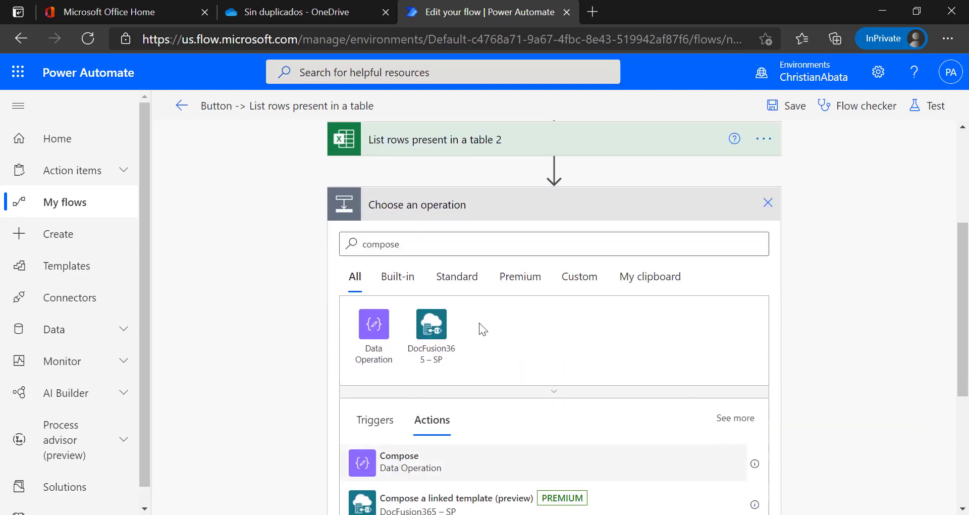
Set the Compose 2 input to the Nombre column, wrapping it in an Apply to each 2 loop.
{"action": "left_click", "coordinate": [470, 358]}
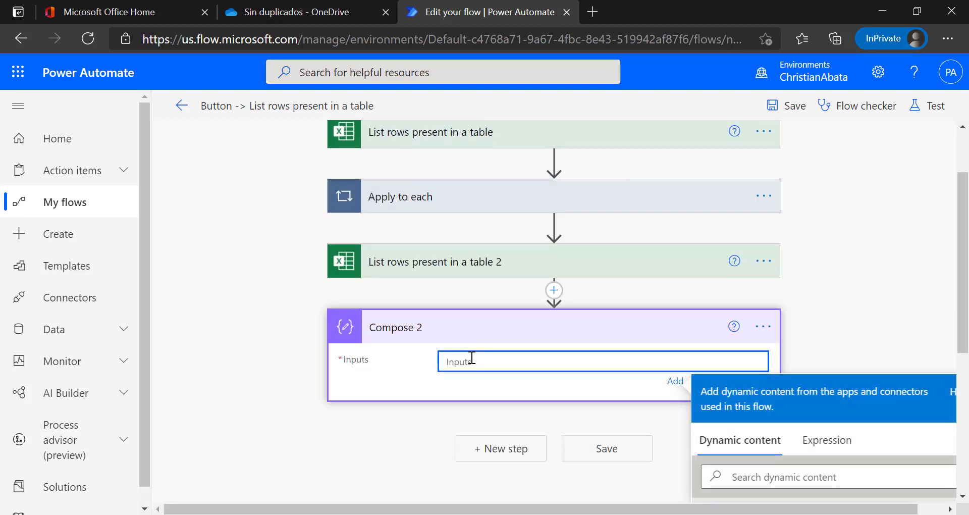
{"action": "left_click", "coordinate": [781, 327]}
{"action": "type", "text": "n"}
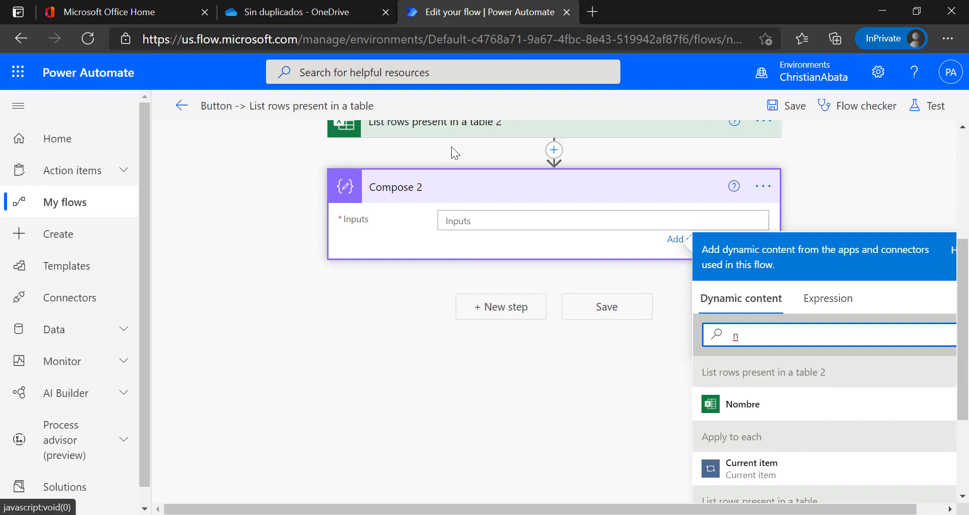
{"action": "left_click", "coordinate": [741, 405]}
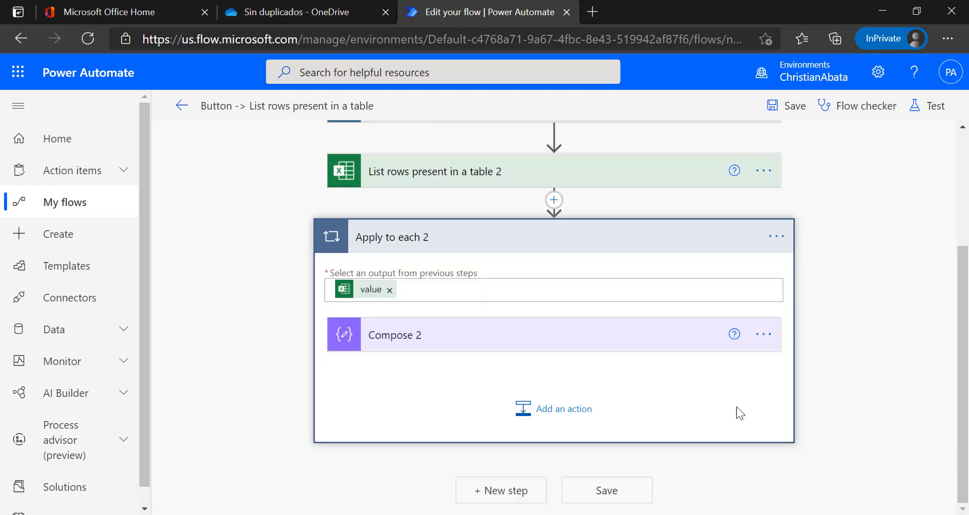
{"action": "scroll", "coordinate": [434, 367], "scroll_direction": "up", "scroll_amount": 1}
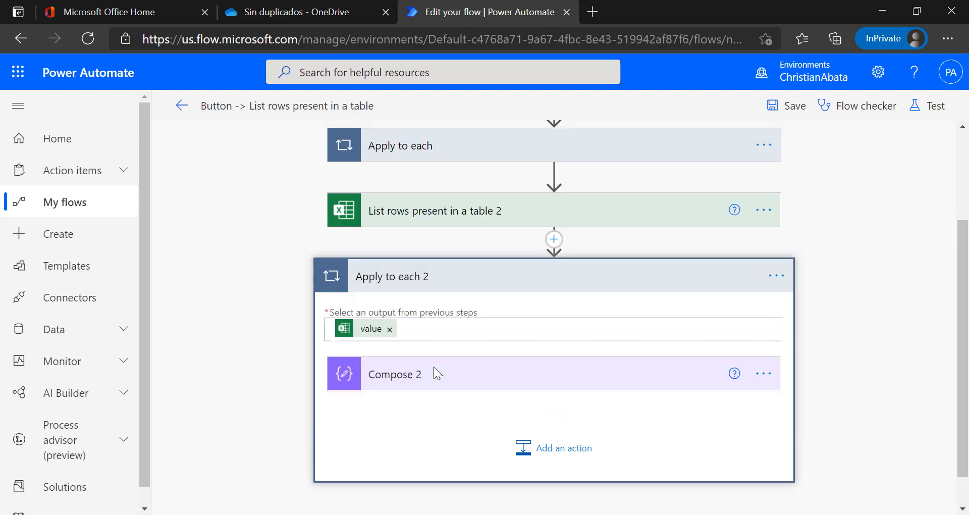
{"action": "scroll", "coordinate": [456, 405], "scroll_direction": "up", "scroll_amount": 2}
{"action": "left_click", "coordinate": [468, 347]}
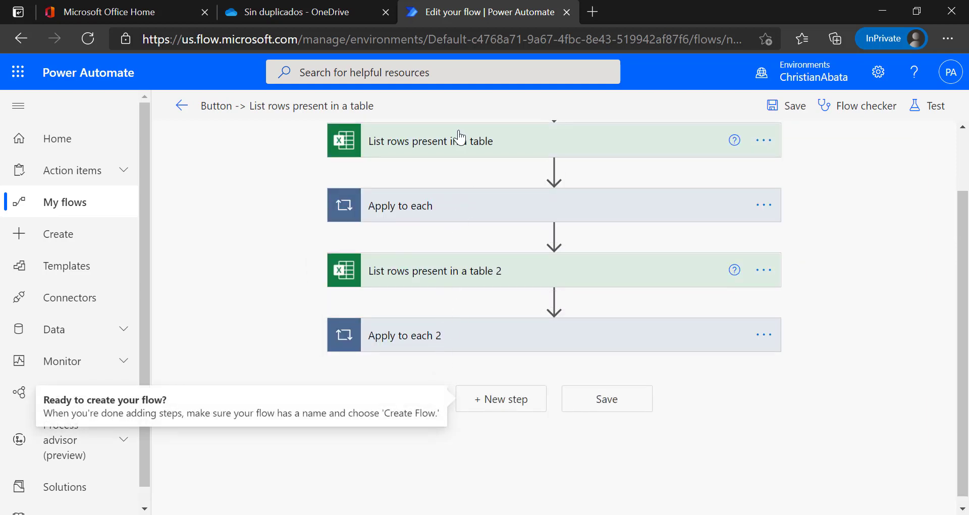
Save the flow and run a manual test.
{"action": "left_click", "coordinate": [917, 108]}
{"action": "left_click", "coordinate": [749, 492]}
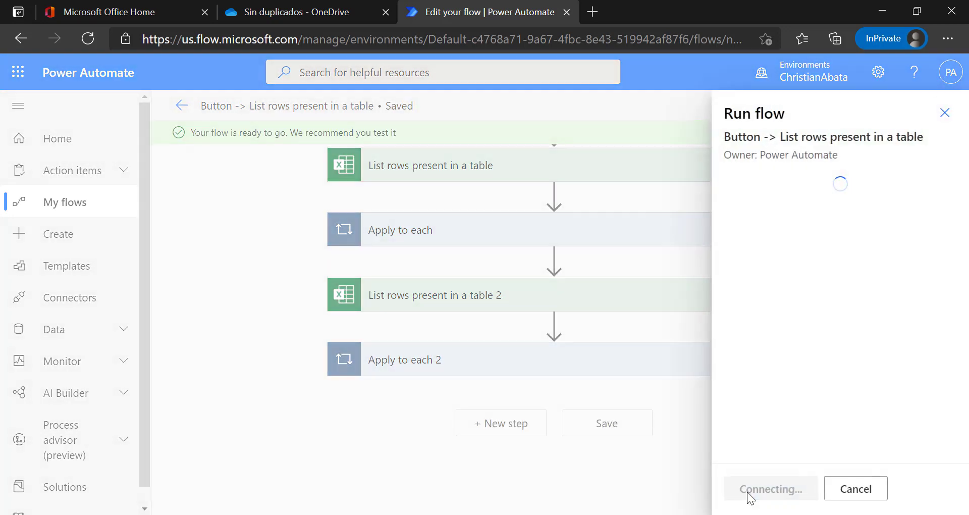
{"action": "left_click", "coordinate": [762, 492]}
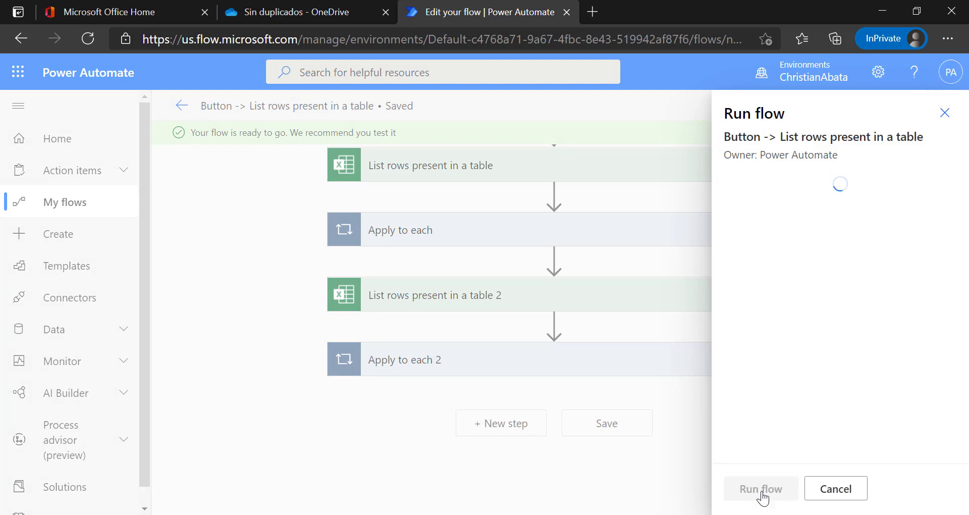
{"action": "left_click", "coordinate": [761, 492]}
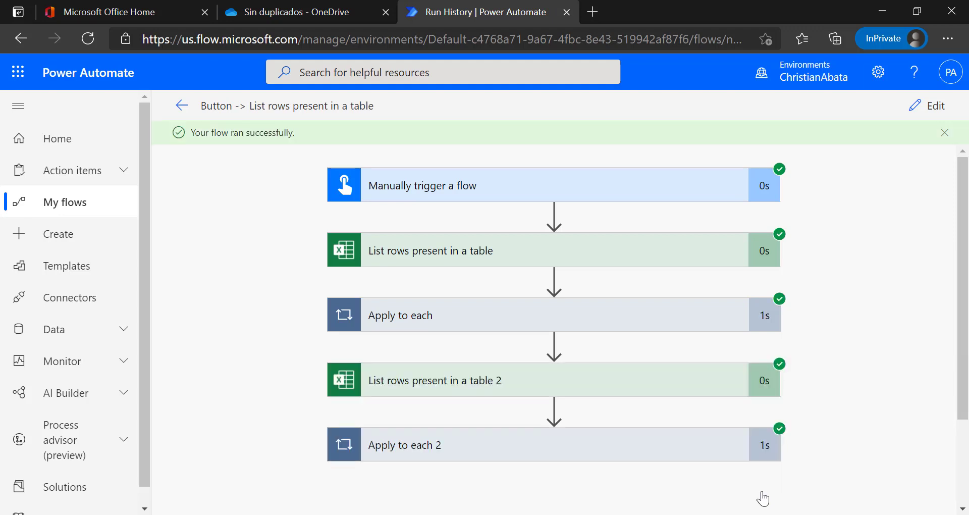
Check the Compose outputs in both Apply to each loops across iterations, then return to editing.
{"action": "left_click", "coordinate": [488, 305]}
{"action": "left_click", "coordinate": [492, 402]}
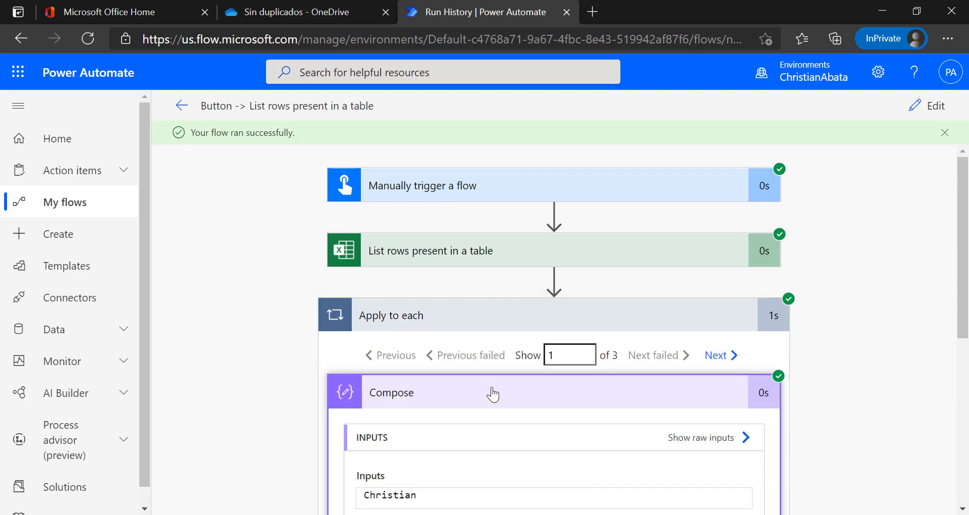
{"action": "left_click", "coordinate": [469, 329]}
{"action": "left_click", "coordinate": [434, 439]}
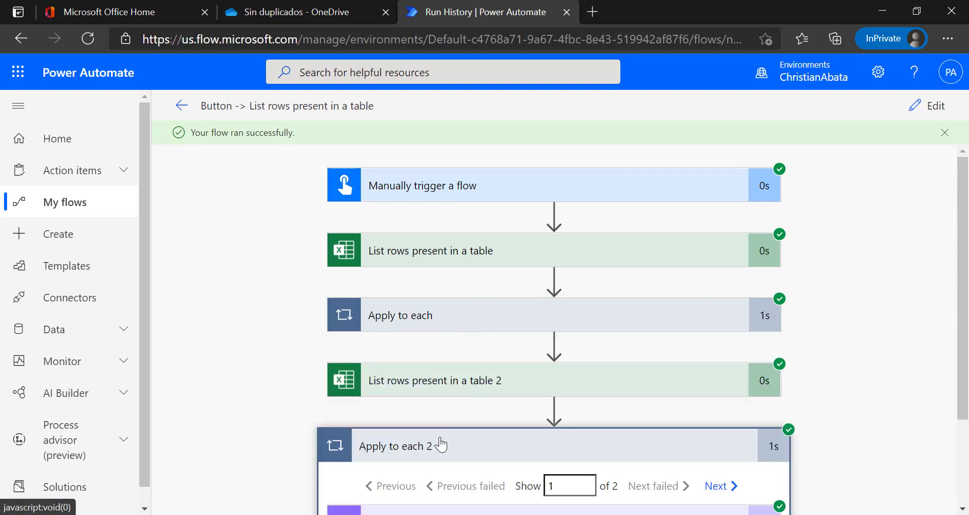
{"action": "left_click", "coordinate": [468, 421]}
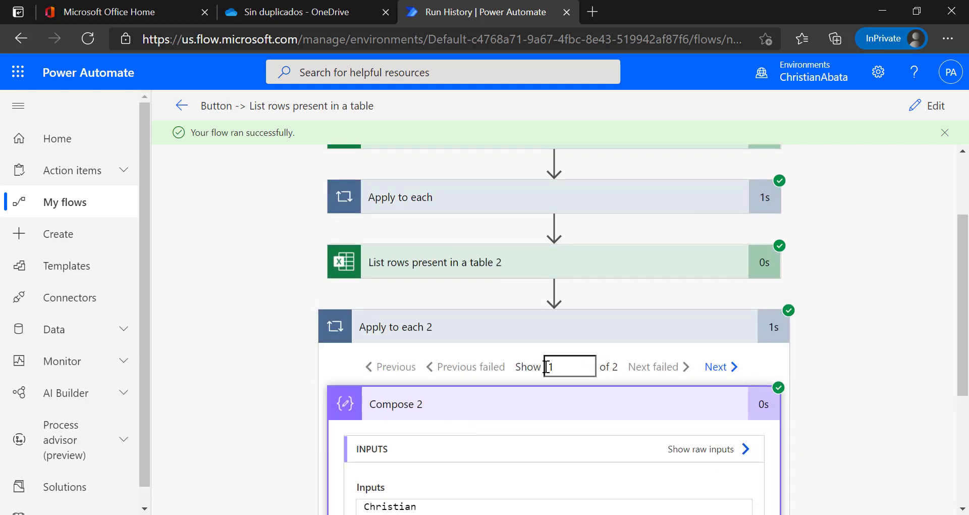
{"action": "left_click", "coordinate": [717, 367]}
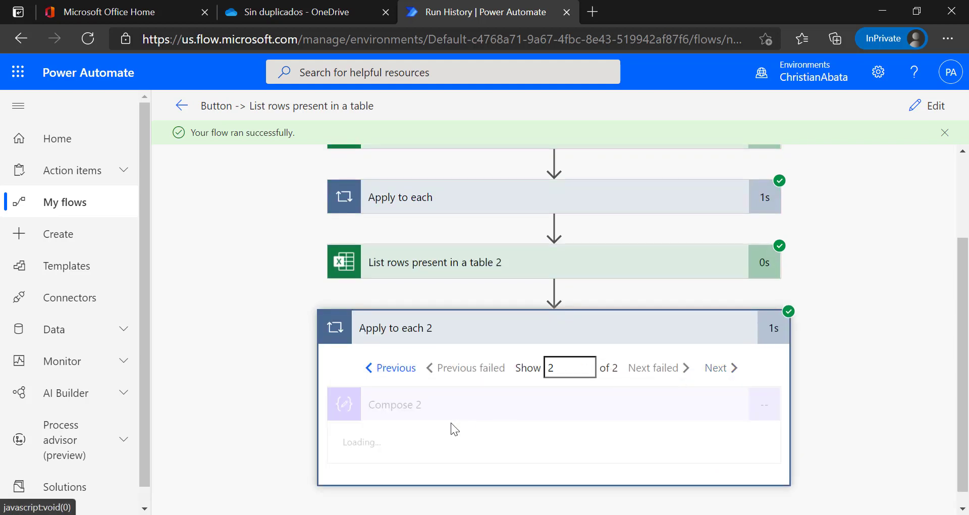
{"action": "scroll", "coordinate": [426, 484], "scroll_direction": "down", "scroll_amount": 1}
{"action": "scroll", "coordinate": [439, 469], "scroll_direction": "up", "scroll_amount": 1}
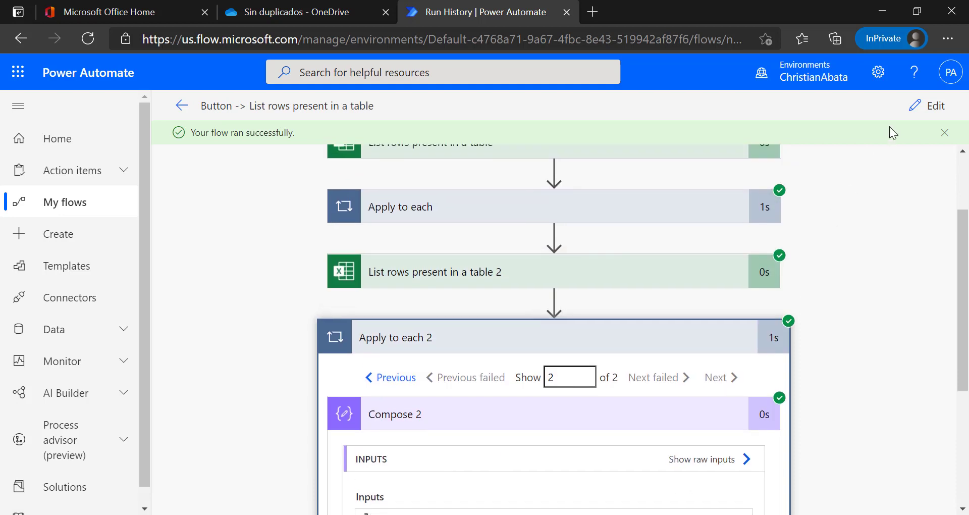
{"action": "left_click", "coordinate": [928, 106]}
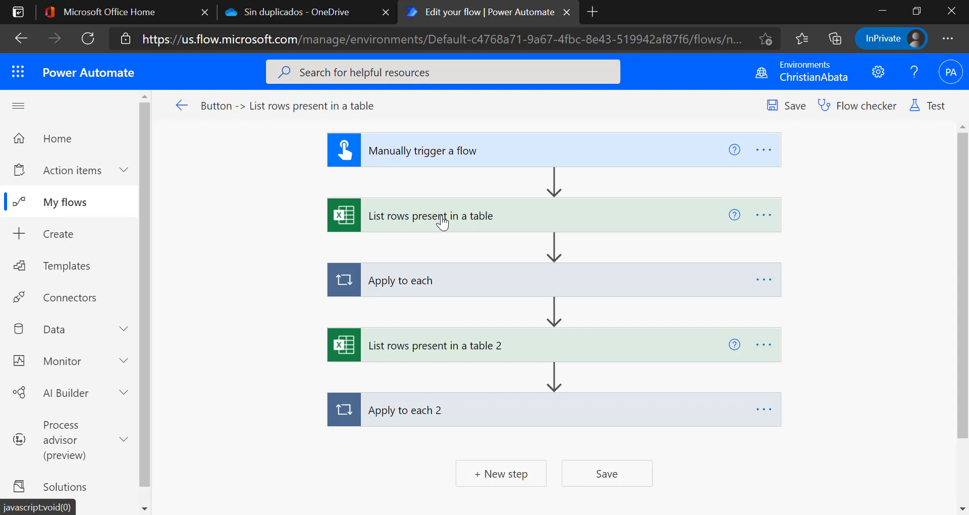
Add an Initialize variable action, found by searching 'variable', right after the manual trigger.
{"action": "left_click", "coordinate": [554, 180]}
{"action": "left_click", "coordinate": [549, 198]}
{"action": "left_click", "coordinate": [433, 256]}
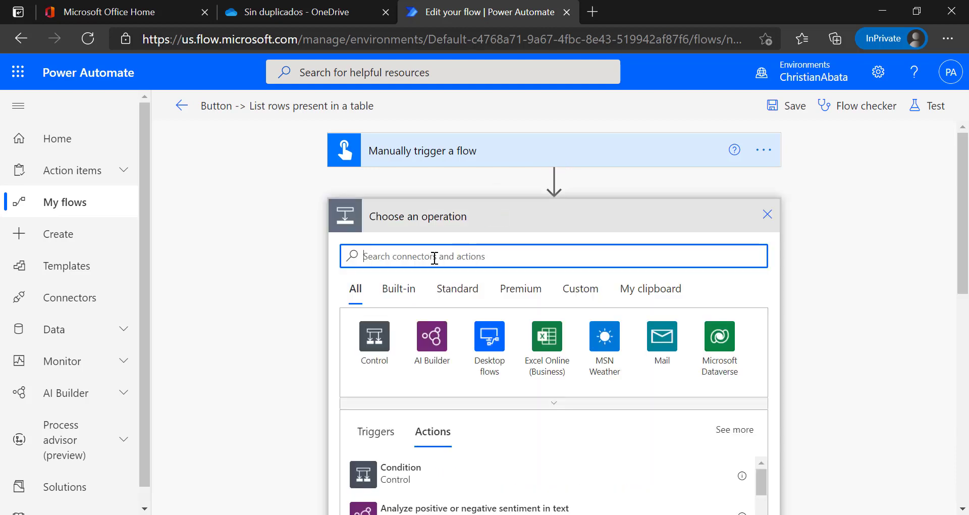
{"action": "type", "text": "variable"}
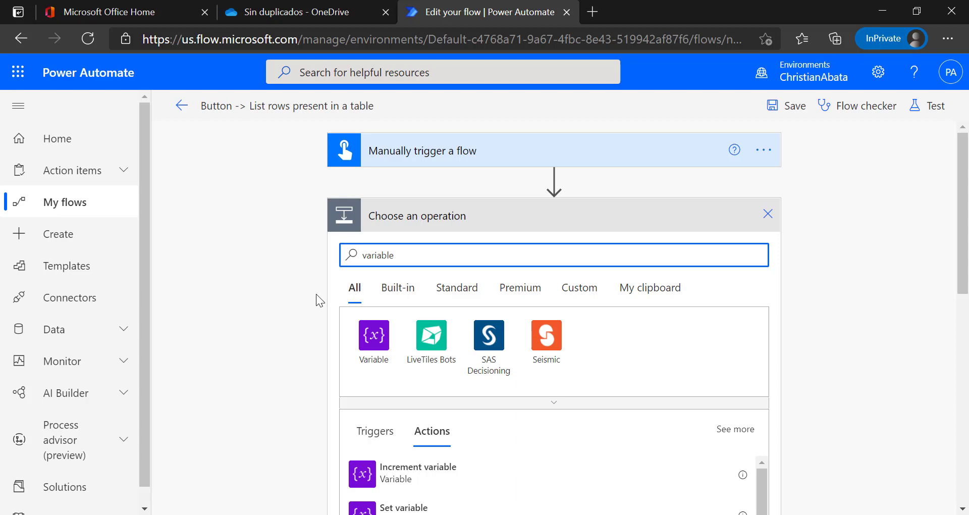
{"action": "scroll", "coordinate": [315, 294], "scroll_direction": "down", "scroll_amount": 1}
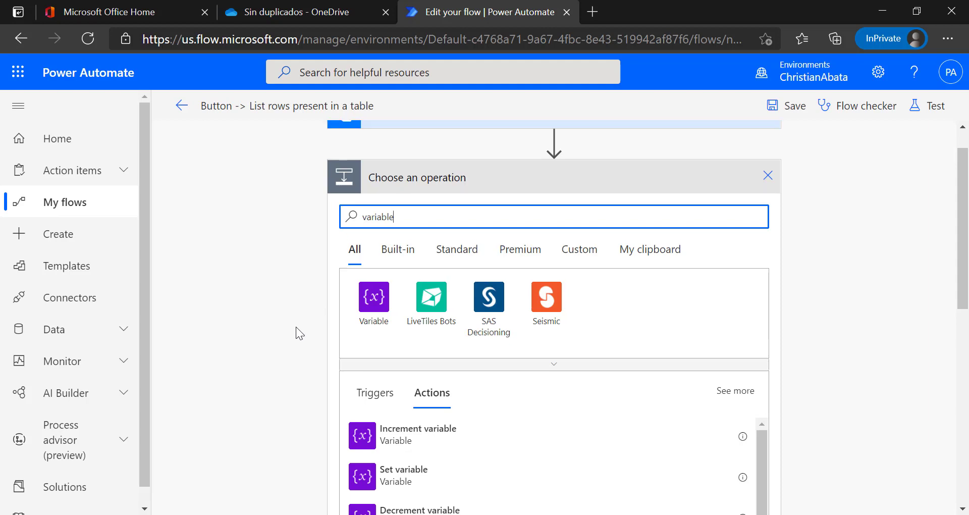
{"action": "scroll", "coordinate": [322, 325], "scroll_direction": "up", "scroll_amount": 1}
{"action": "scroll", "coordinate": [322, 323], "scroll_direction": "down", "scroll_amount": 2}
{"action": "scroll", "coordinate": [322, 328], "scroll_direction": "down", "scroll_amount": 1}
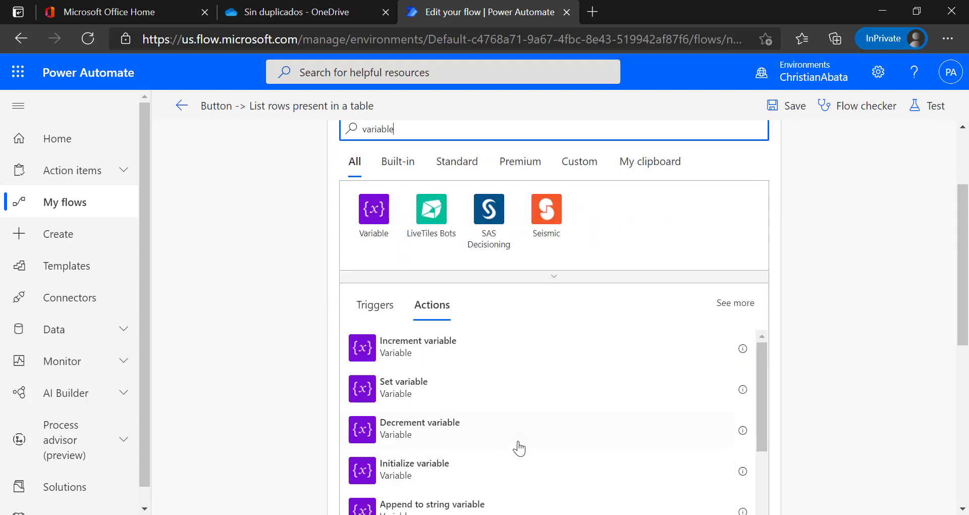
{"action": "scroll", "coordinate": [516, 447], "scroll_direction": "down", "scroll_amount": 1}
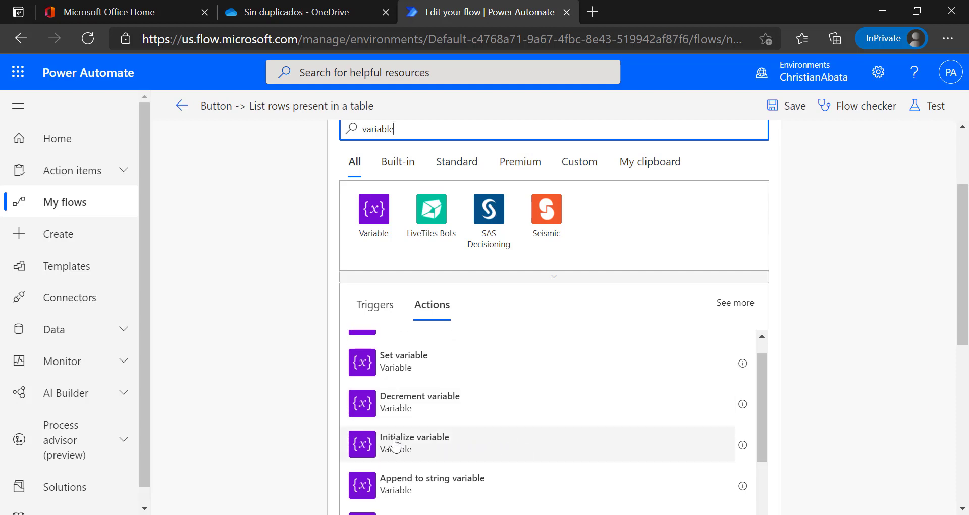
{"action": "left_click", "coordinate": [466, 451]}
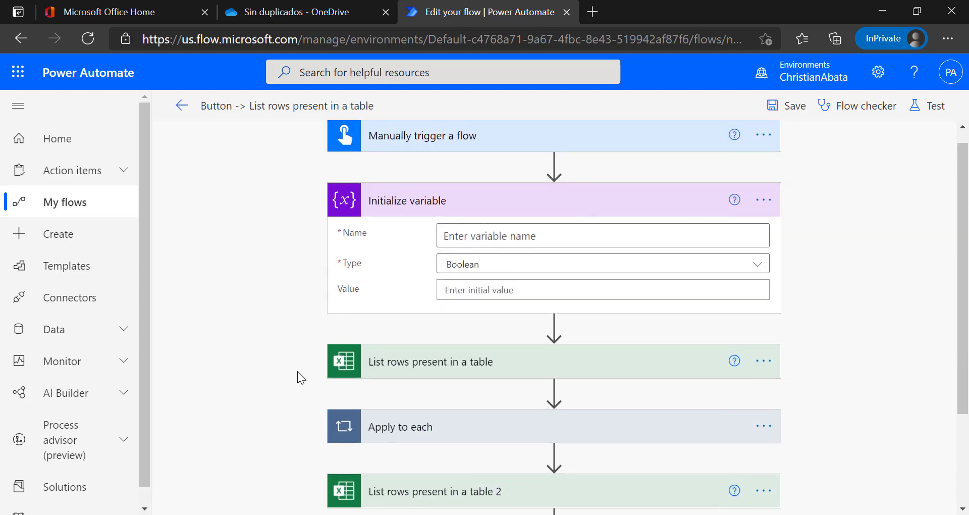
Name the variable CompararDatos, set its type to Array, and expand the first Apply to each loop.
{"action": "left_click", "coordinate": [518, 242]}
{"action": "type", "text": "Compr"}
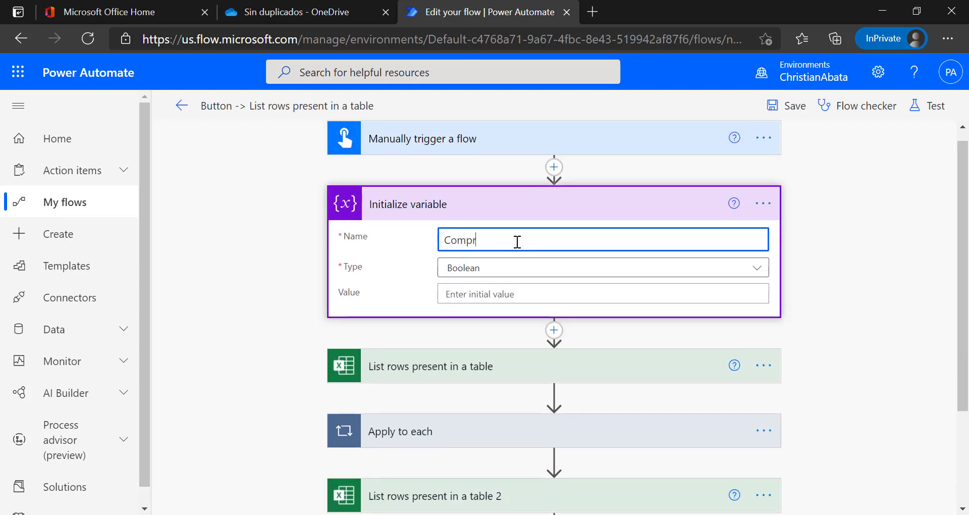
{"action": "key", "text": "BackSpace"}
{"action": "type", "text": "ararDatos"}
{"action": "left_click", "coordinate": [490, 274]}
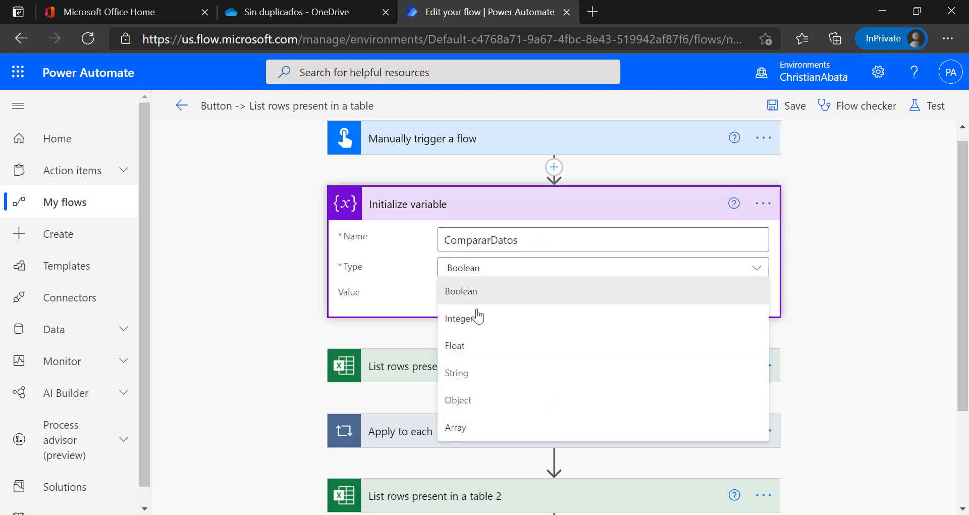
{"action": "left_click", "coordinate": [466, 430]}
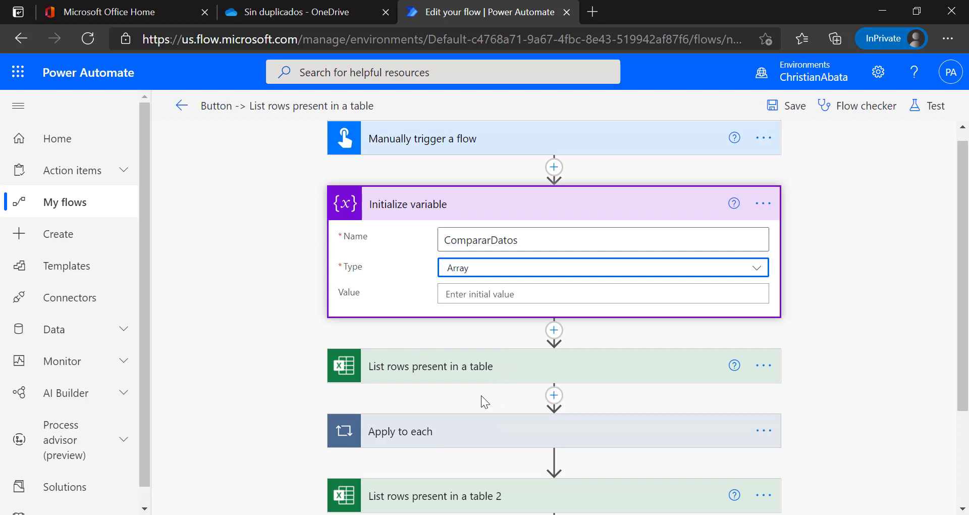
{"action": "left_click", "coordinate": [448, 430]}
{"action": "scroll", "coordinate": [452, 429], "scroll_direction": "down", "scroll_amount": 3}
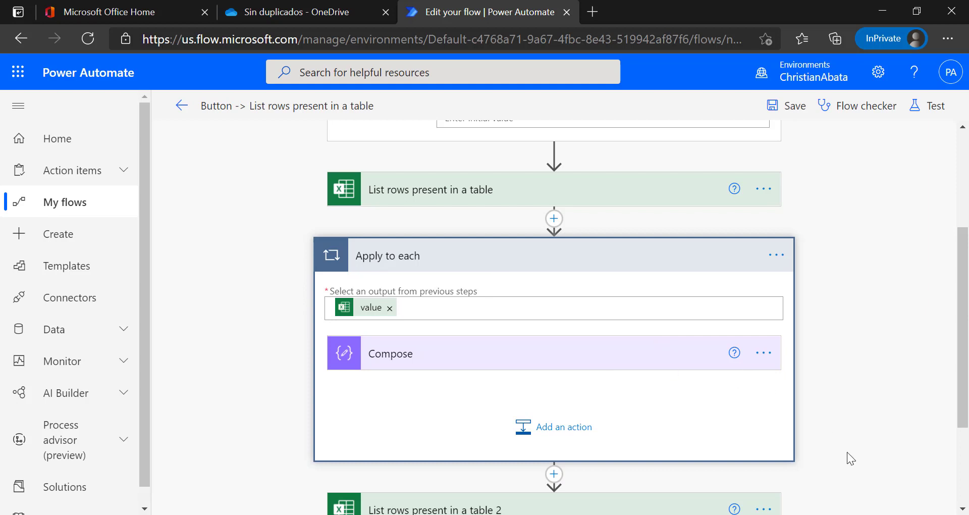
{"action": "scroll", "coordinate": [834, 462], "scroll_direction": "down", "scroll_amount": 1}
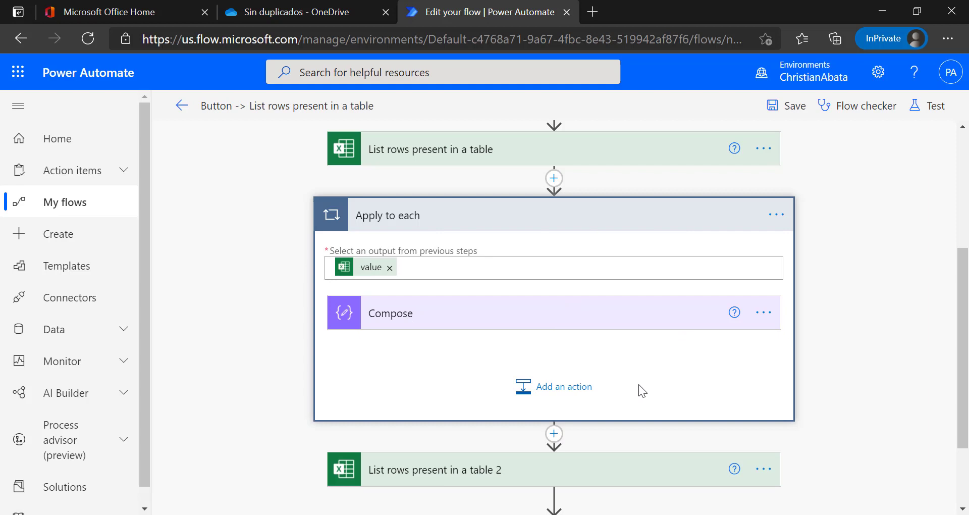
Inside the first loop, add an Append to array variable action after Compose, searching 'append'.
{"action": "left_click", "coordinate": [571, 387]}
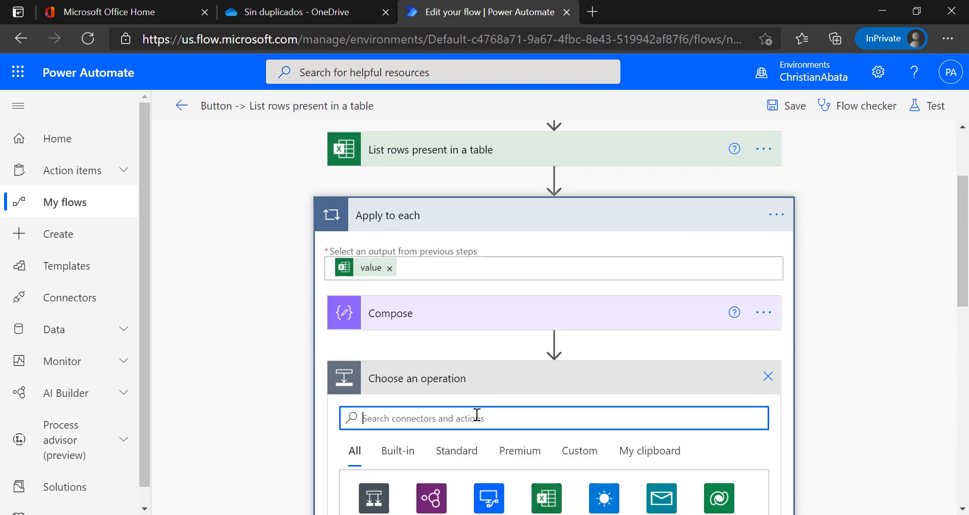
{"action": "type", "text": "appned"}
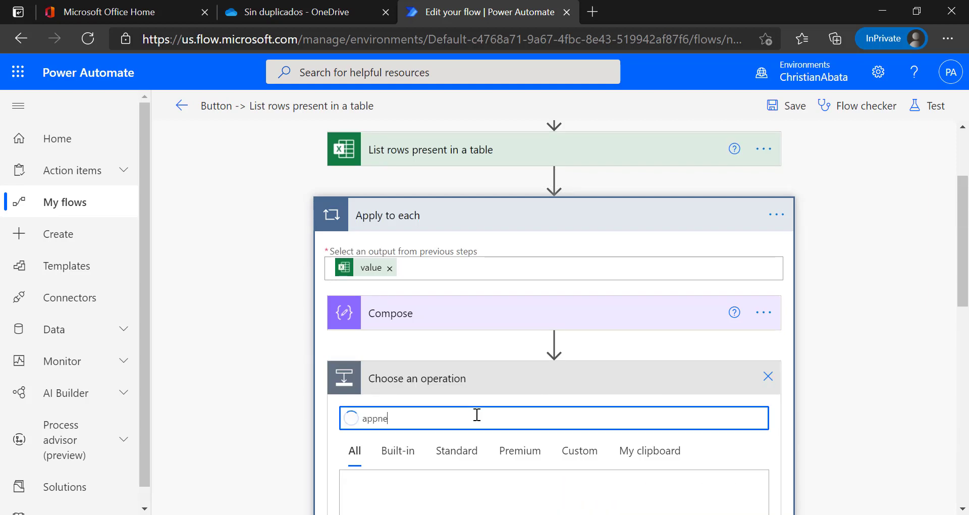
{"action": "key", "text": "BackSpace"}
{"action": "key", "text": "BackSpace"}
{"action": "key", "text": "BackSpace"}
{"action": "type", "text": "end"}
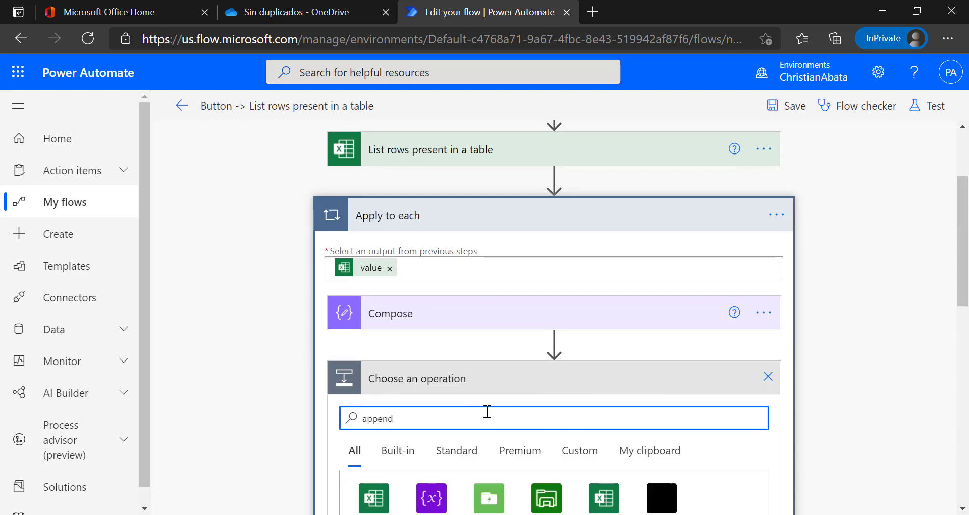
{"action": "scroll", "coordinate": [495, 402], "scroll_direction": "down", "scroll_amount": 1}
{"action": "left_click", "coordinate": [431, 435]}
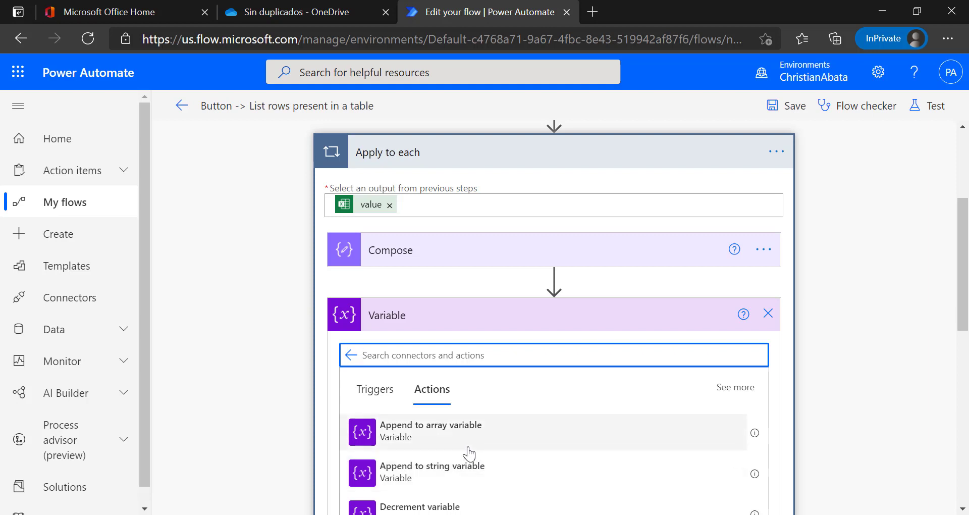
{"action": "scroll", "coordinate": [469, 453], "scroll_direction": "up", "scroll_amount": 1}
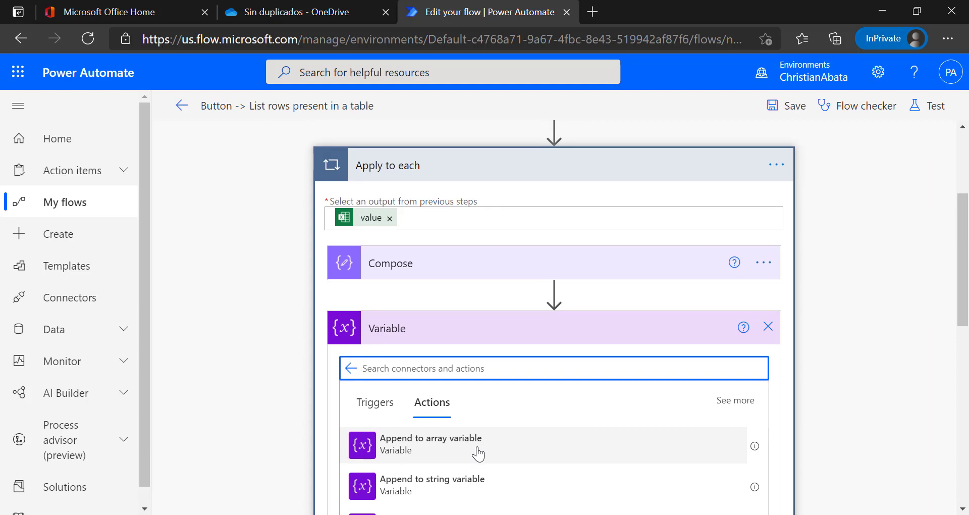
{"action": "scroll", "coordinate": [478, 453], "scroll_direction": "up", "scroll_amount": 3}
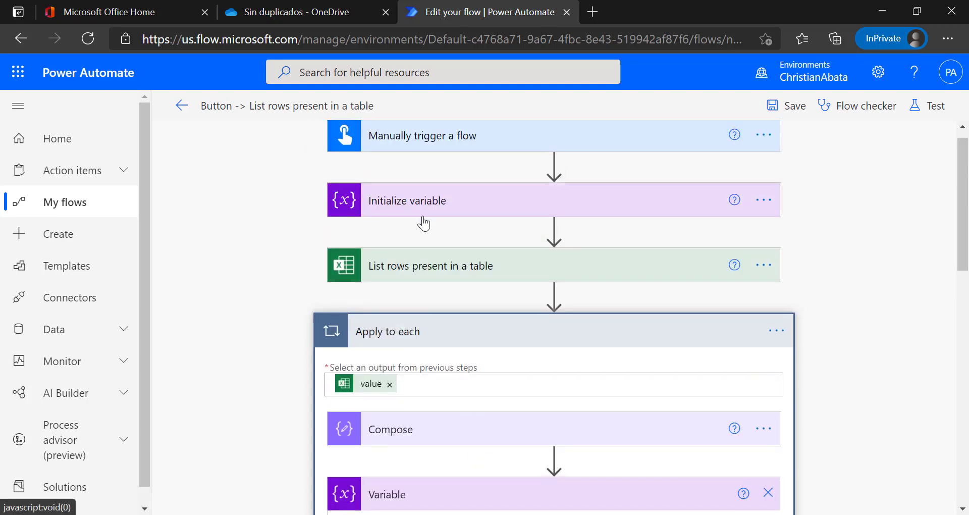
{"action": "scroll", "coordinate": [461, 217], "scroll_direction": "down", "scroll_amount": 3}
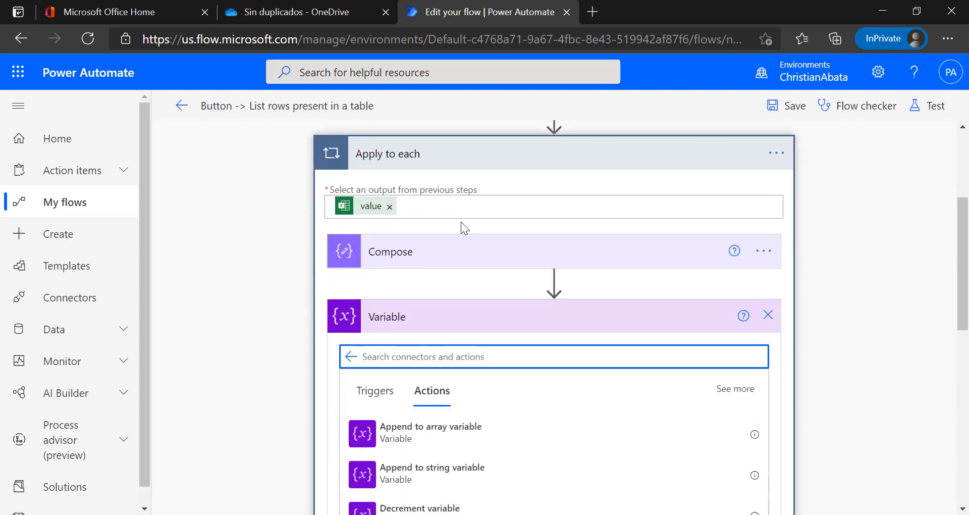
{"action": "left_click", "coordinate": [452, 432]}
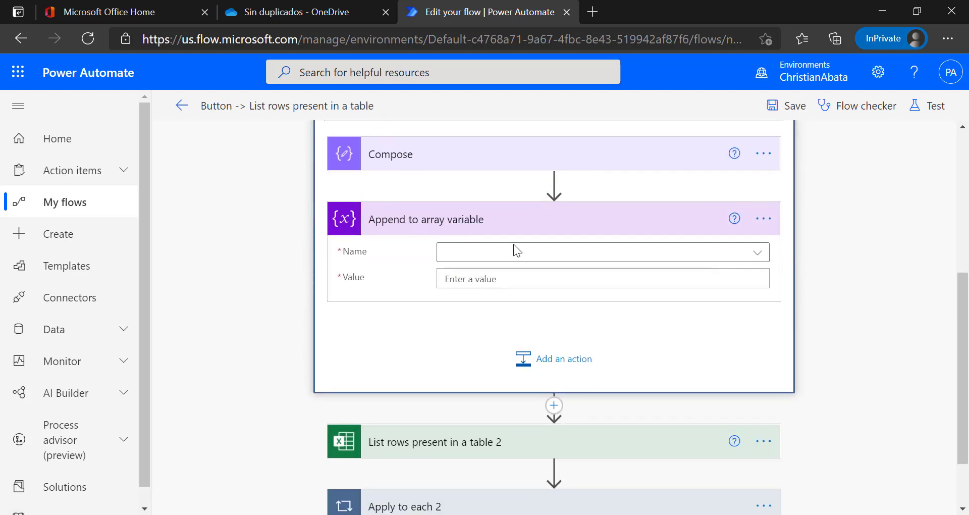
Set the append step's Name to the CompararDatos variable.
{"action": "left_click", "coordinate": [536, 256]}
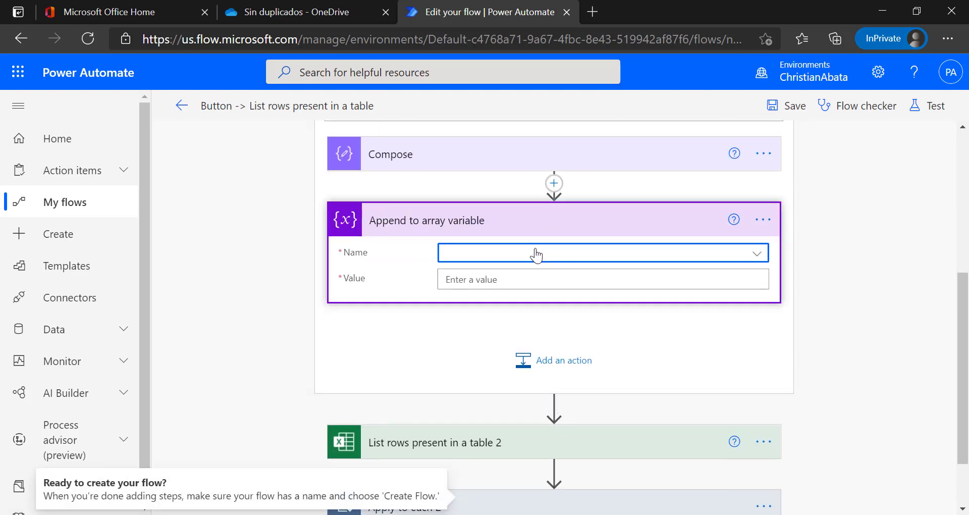
{"action": "left_click", "coordinate": [535, 254]}
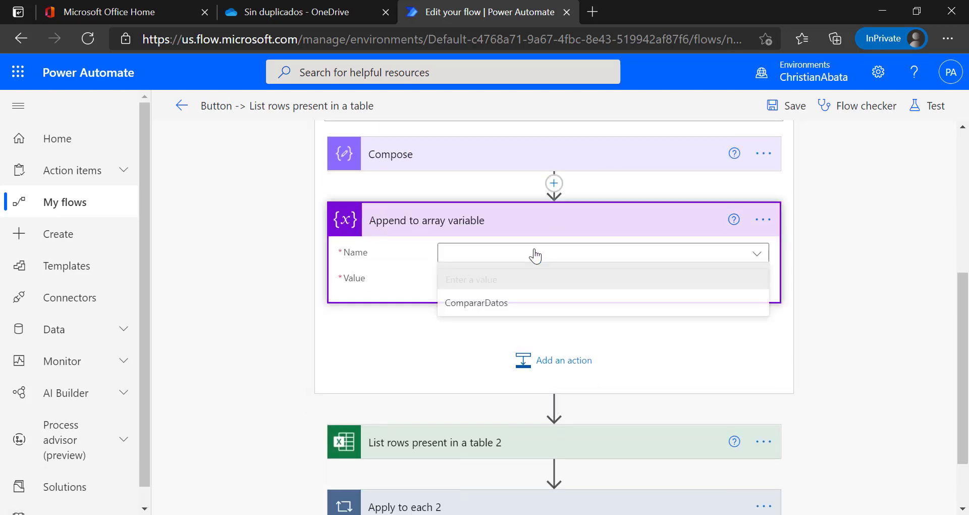
{"action": "left_click", "coordinate": [528, 314]}
{"action": "scroll", "coordinate": [454, 338], "scroll_direction": "up", "scroll_amount": 1}
Set its Value to Compose Outputs and collapse the first Apply to each loop.
{"action": "left_click", "coordinate": [475, 349]}
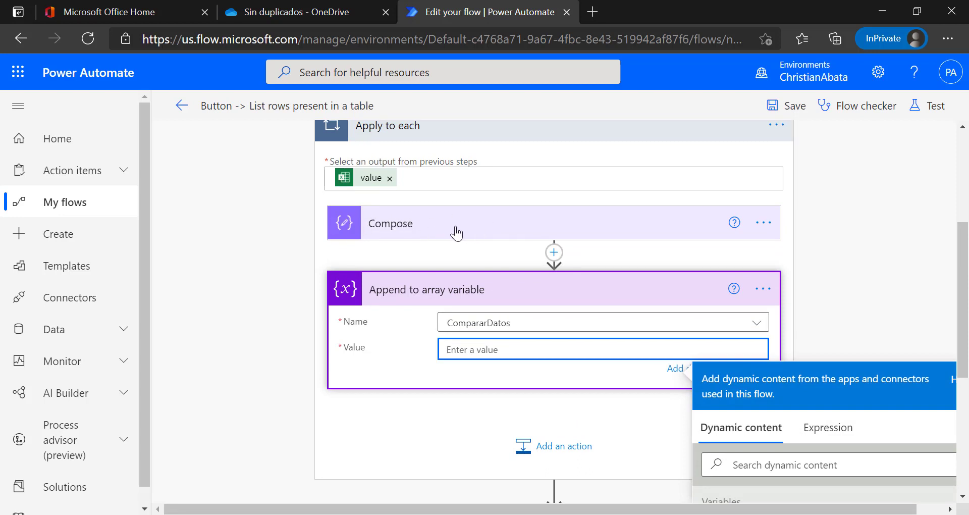
{"action": "scroll", "coordinate": [358, 265], "scroll_direction": "up", "scroll_amount": 2}
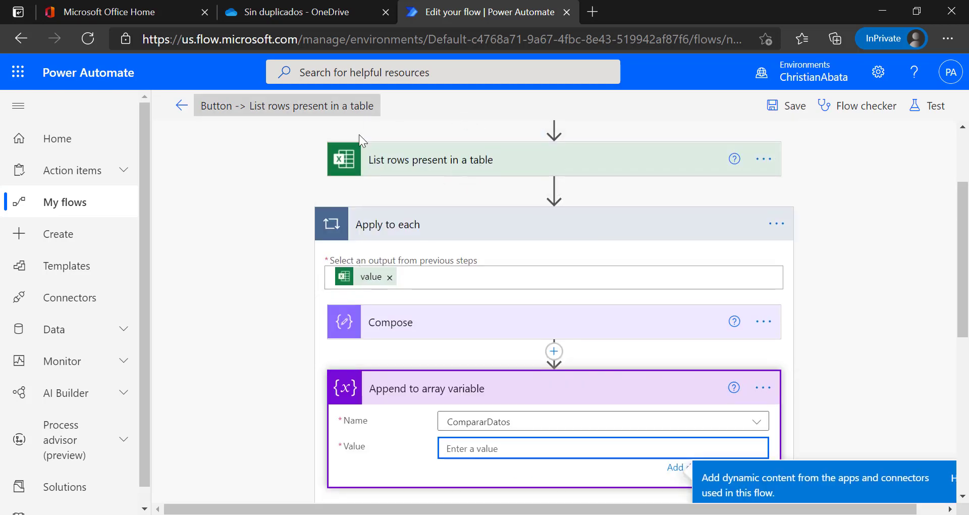
{"action": "scroll", "coordinate": [421, 254], "scroll_direction": "down", "scroll_amount": 2}
{"action": "left_click", "coordinate": [734, 463]}
{"action": "scroll", "coordinate": [736, 461], "scroll_direction": "down", "scroll_amount": 3}
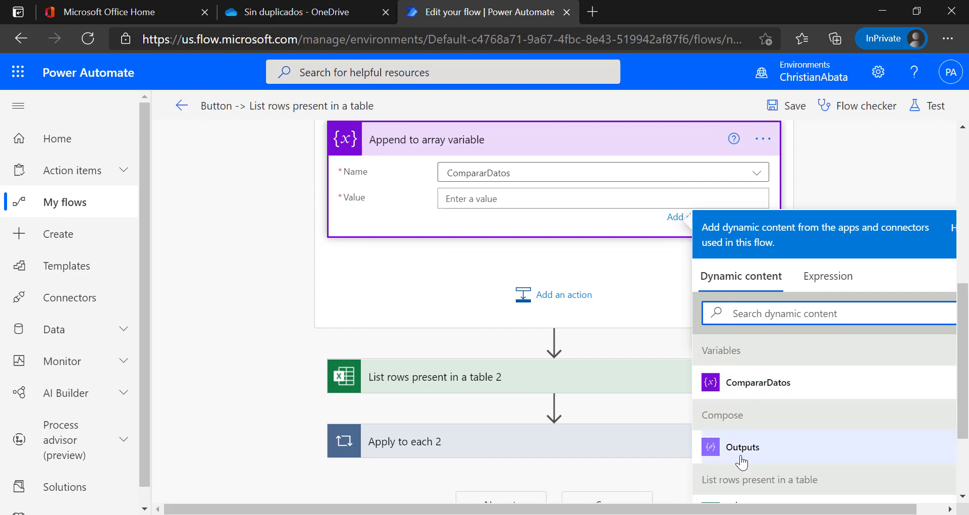
{"action": "left_click", "coordinate": [741, 454]}
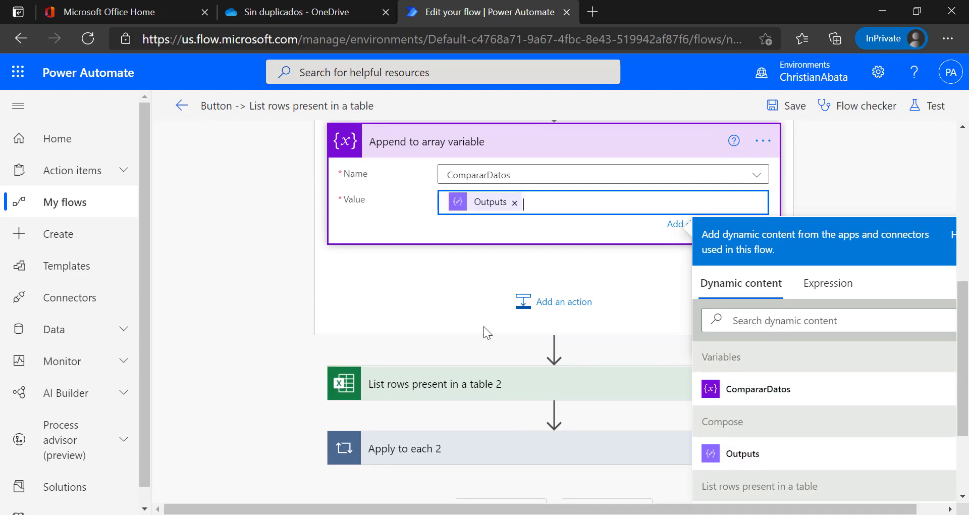
{"action": "scroll", "coordinate": [483, 326], "scroll_direction": "up", "scroll_amount": 2}
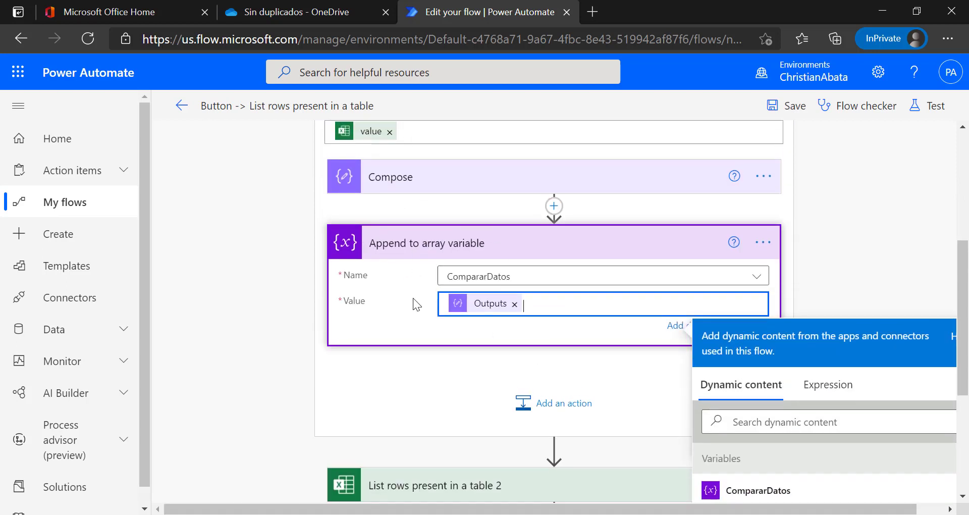
{"action": "scroll", "coordinate": [413, 297], "scroll_direction": "up", "scroll_amount": 2}
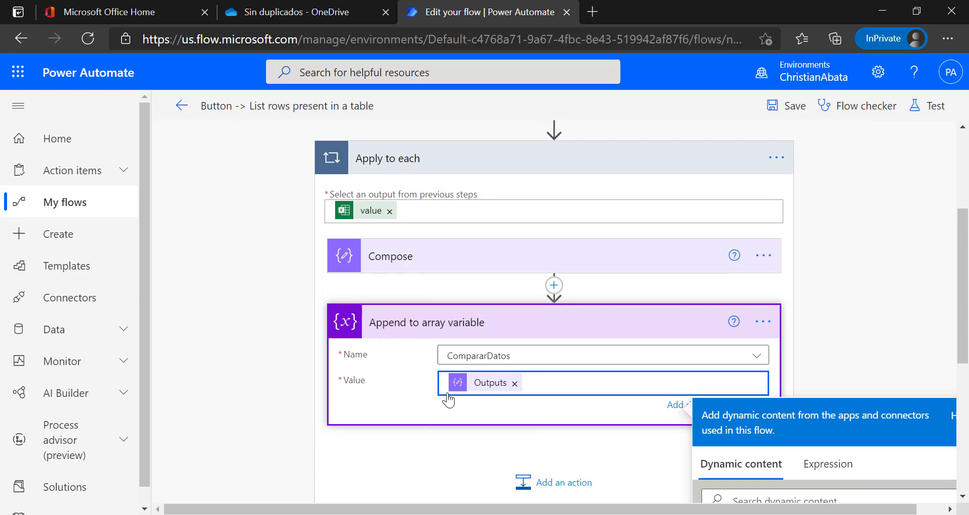
{"action": "scroll", "coordinate": [449, 399], "scroll_direction": "up", "scroll_amount": 3}
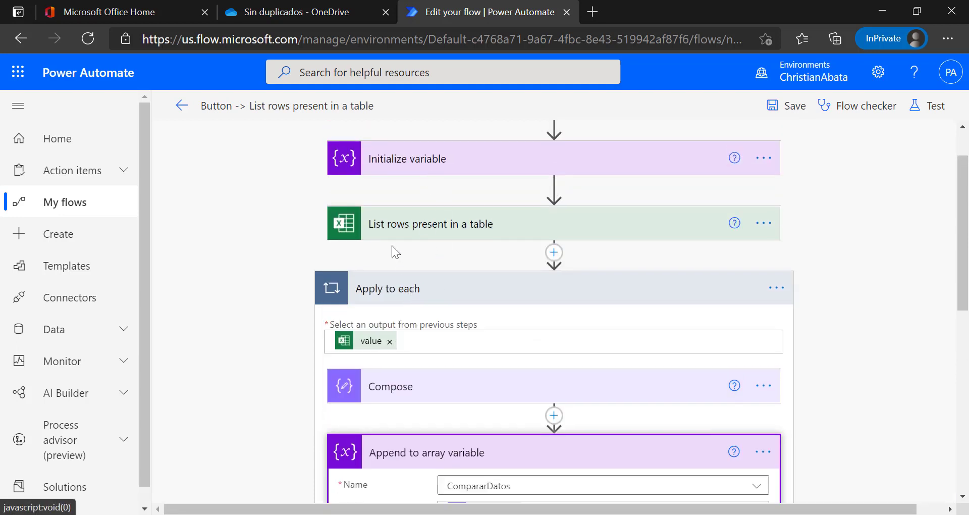
{"action": "left_click", "coordinate": [392, 284]}
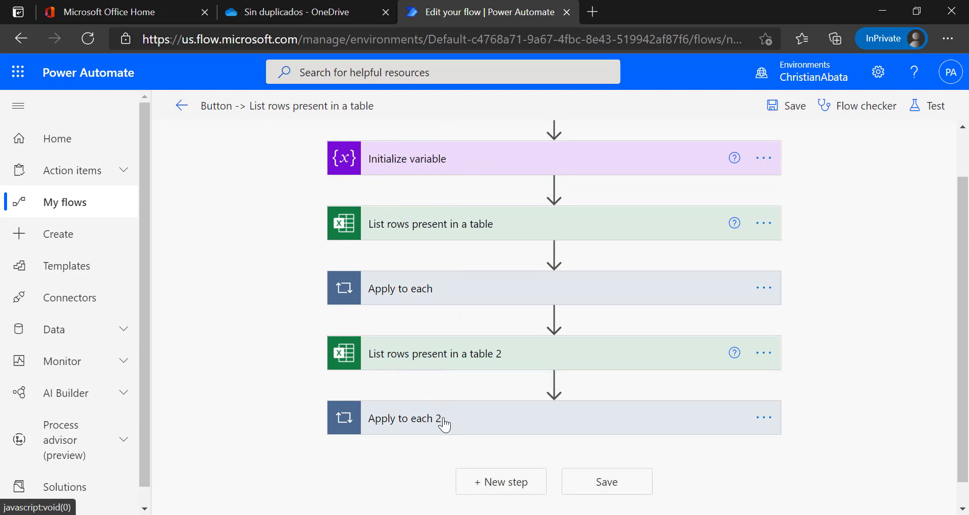
Expand Apply to each 2 and add a Condition step after Compose 2.
{"action": "left_click", "coordinate": [443, 420]}
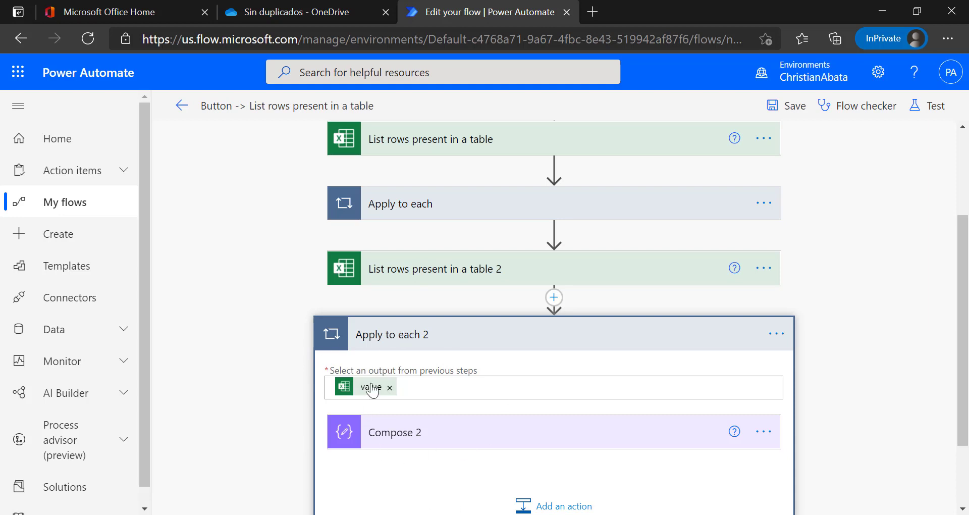
{"action": "scroll", "coordinate": [349, 386], "scroll_direction": "up", "scroll_amount": 3}
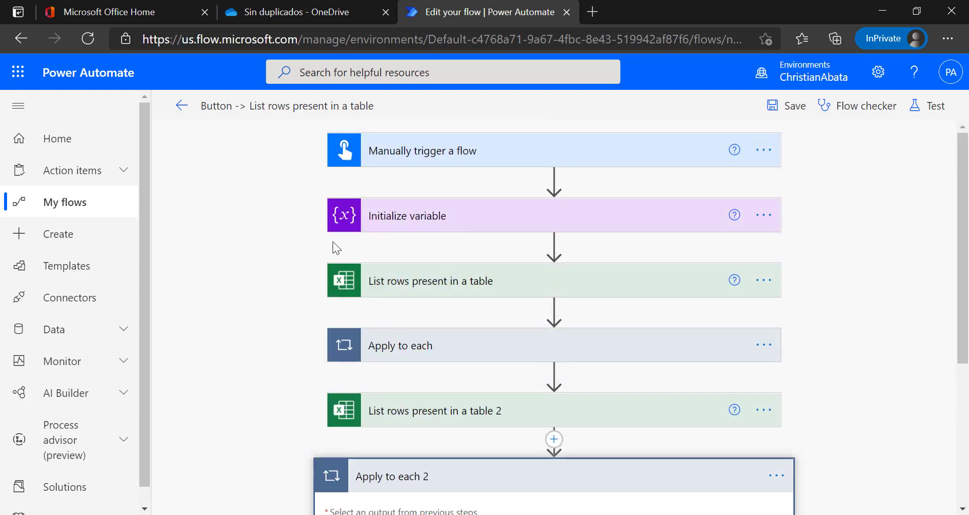
{"action": "scroll", "coordinate": [259, 297], "scroll_direction": "down", "scroll_amount": 5}
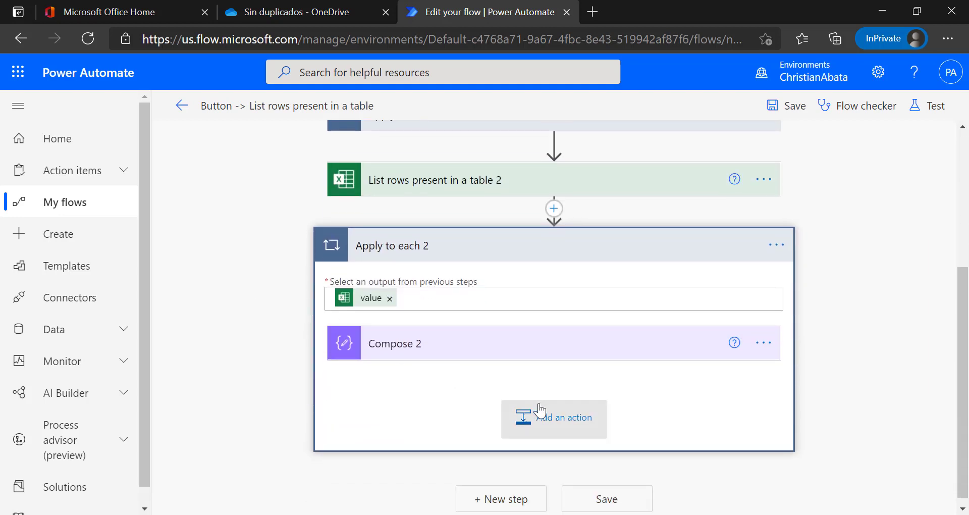
{"action": "left_click", "coordinate": [563, 422]}
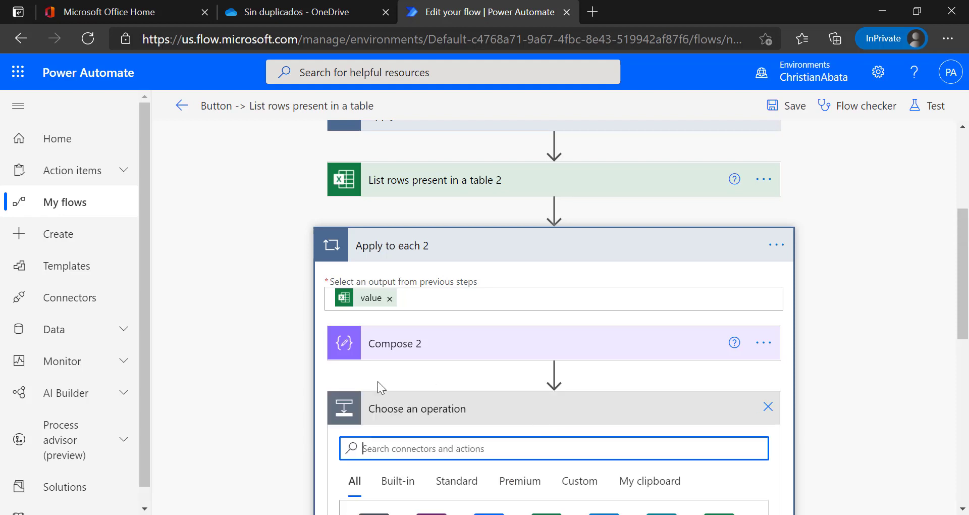
{"action": "scroll", "coordinate": [375, 380], "scroll_direction": "down", "scroll_amount": 3}
{"action": "scroll", "coordinate": [379, 404], "scroll_direction": "down", "scroll_amount": 2}
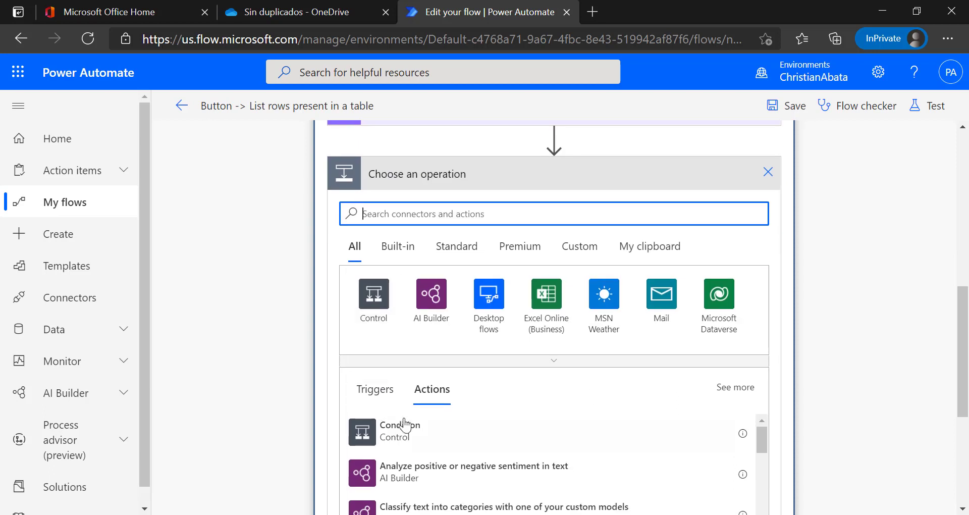
{"action": "left_click", "coordinate": [398, 430]}
{"action": "scroll", "coordinate": [651, 416], "scroll_direction": "up", "scroll_amount": 3}
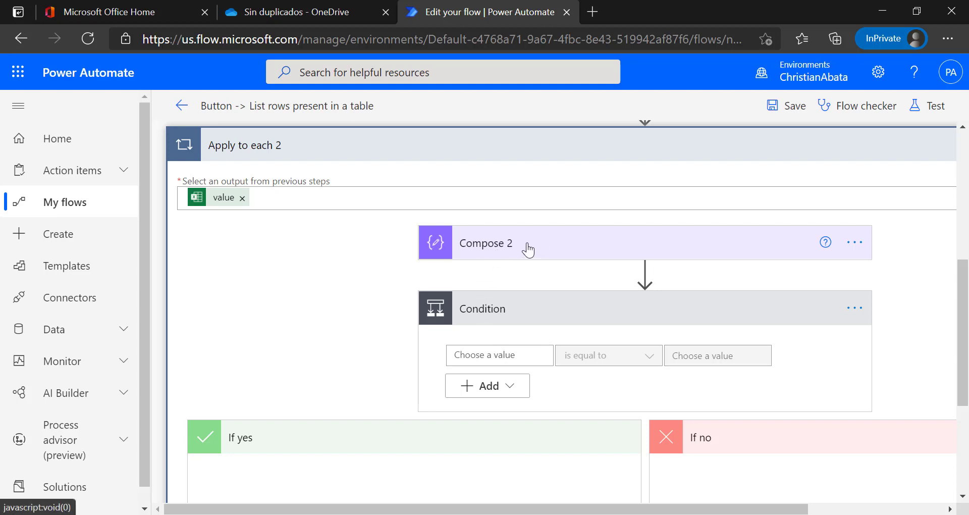
{"action": "scroll", "coordinate": [449, 283], "scroll_direction": "up", "scroll_amount": 1}
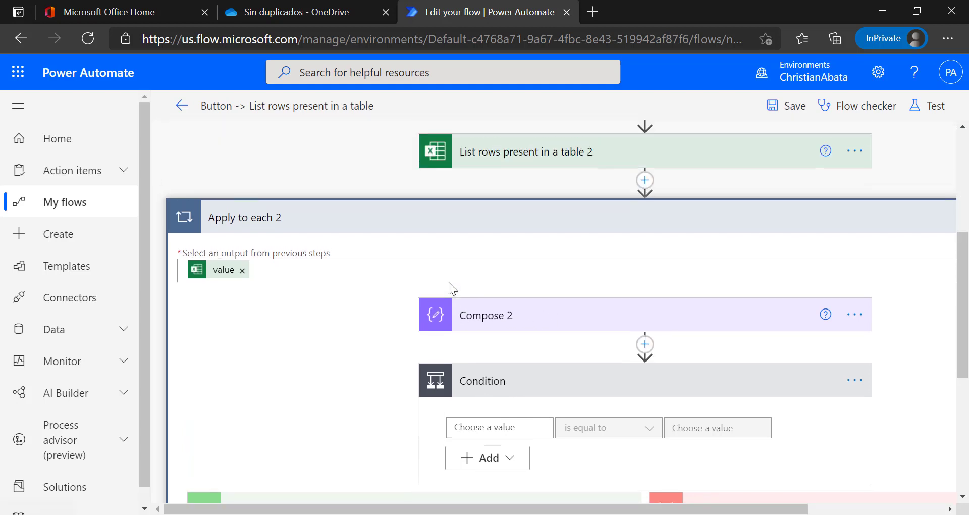
{"action": "scroll", "coordinate": [449, 283], "scroll_direction": "up", "scroll_amount": 1}
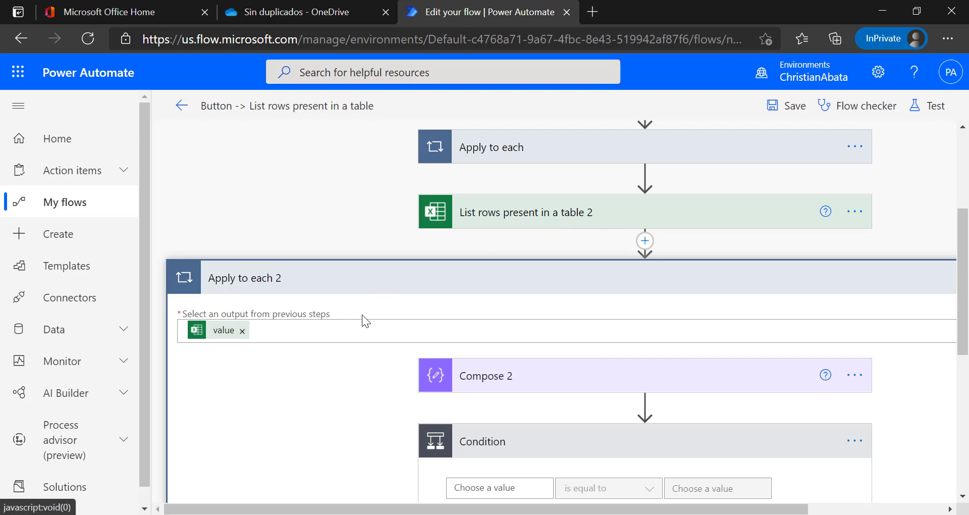
Insert the Compose 2 Outputs and CompararDatos tokens into the Condition's first value.
{"action": "scroll", "coordinate": [353, 324], "scroll_direction": "down", "scroll_amount": 2}
{"action": "left_click", "coordinate": [469, 389]}
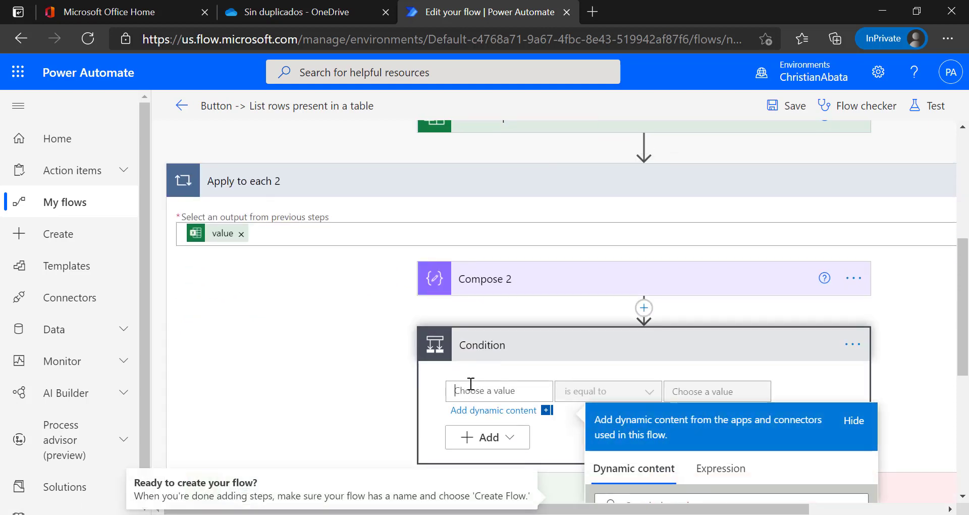
{"action": "scroll", "coordinate": [440, 362], "scroll_direction": "down", "scroll_amount": 1}
{"action": "scroll", "coordinate": [421, 242], "scroll_direction": "down", "scroll_amount": 3}
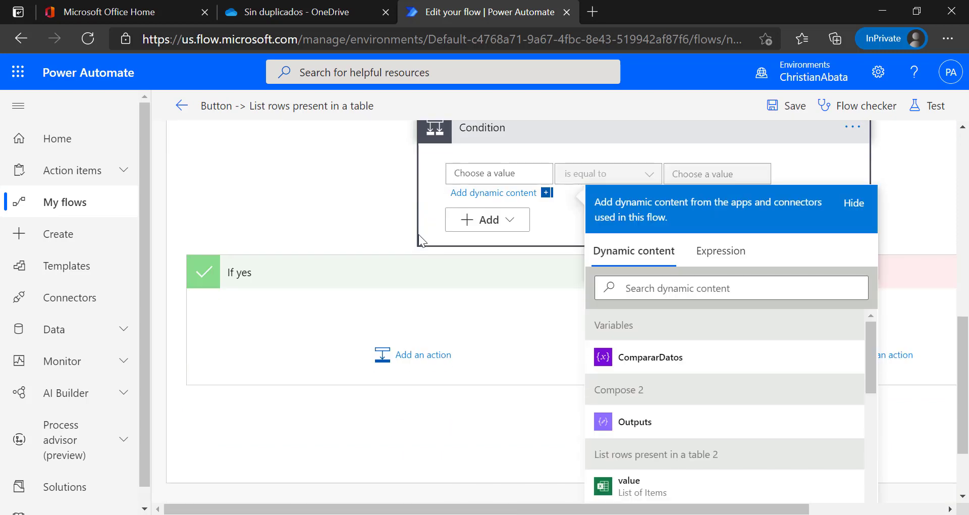
{"action": "left_click", "coordinate": [635, 422]}
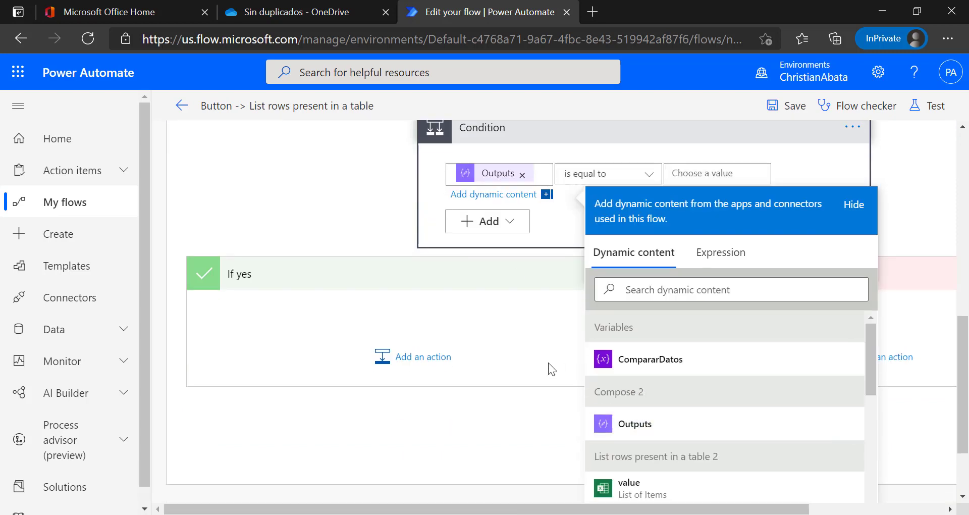
{"action": "scroll", "coordinate": [358, 281], "scroll_direction": "up", "scroll_amount": 1}
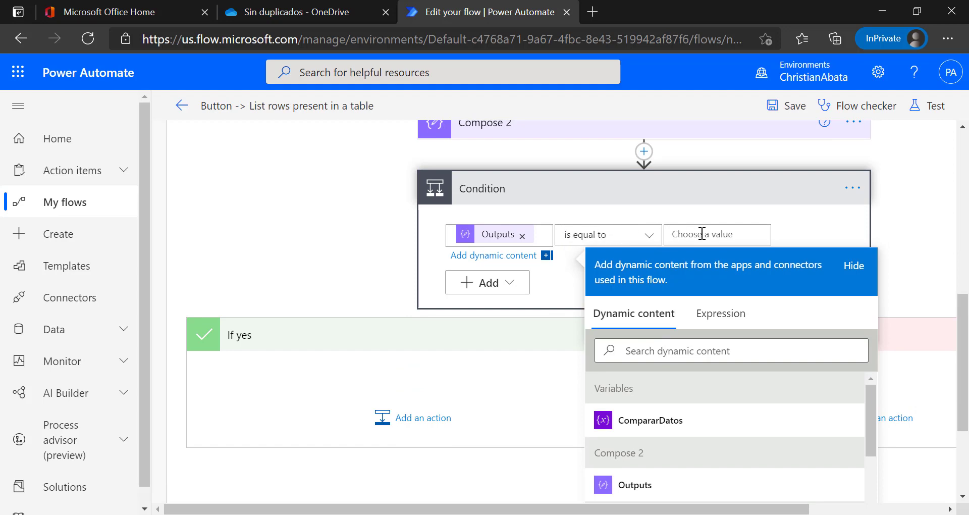
{"action": "scroll", "coordinate": [656, 242], "scroll_direction": "up", "scroll_amount": 3}
{"action": "scroll", "coordinate": [555, 191], "scroll_direction": "up", "scroll_amount": 2}
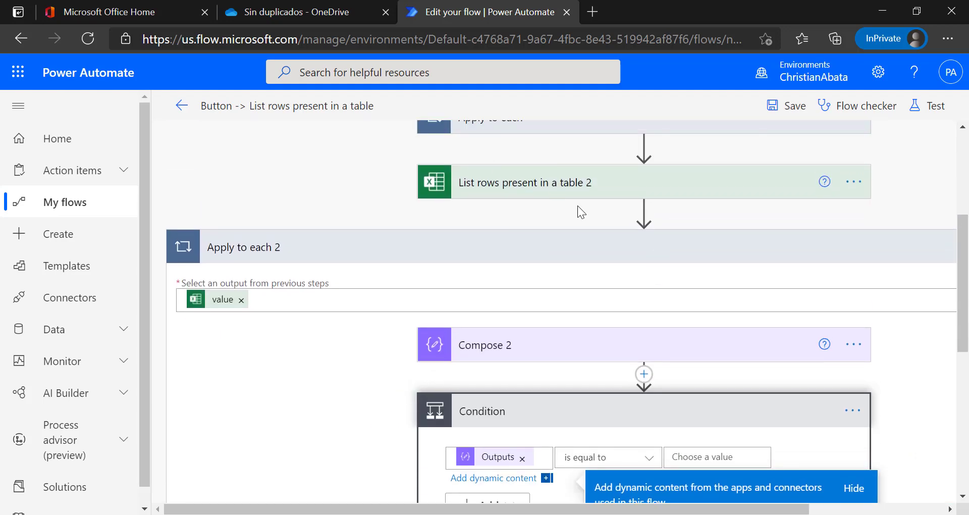
{"action": "scroll", "coordinate": [521, 200], "scroll_direction": "down", "scroll_amount": 6}
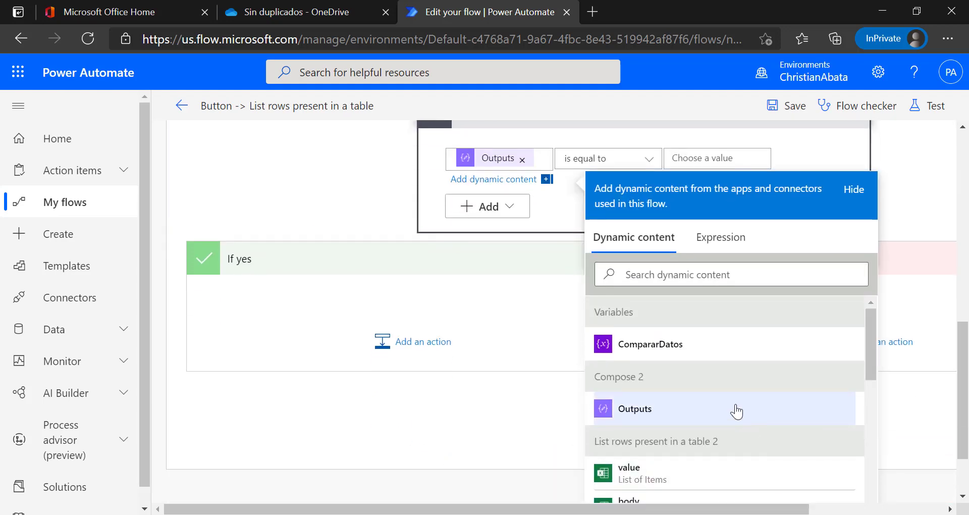
{"action": "scroll", "coordinate": [733, 406], "scroll_direction": "down", "scroll_amount": 10}
{"action": "scroll", "coordinate": [721, 414], "scroll_direction": "up", "scroll_amount": 10}
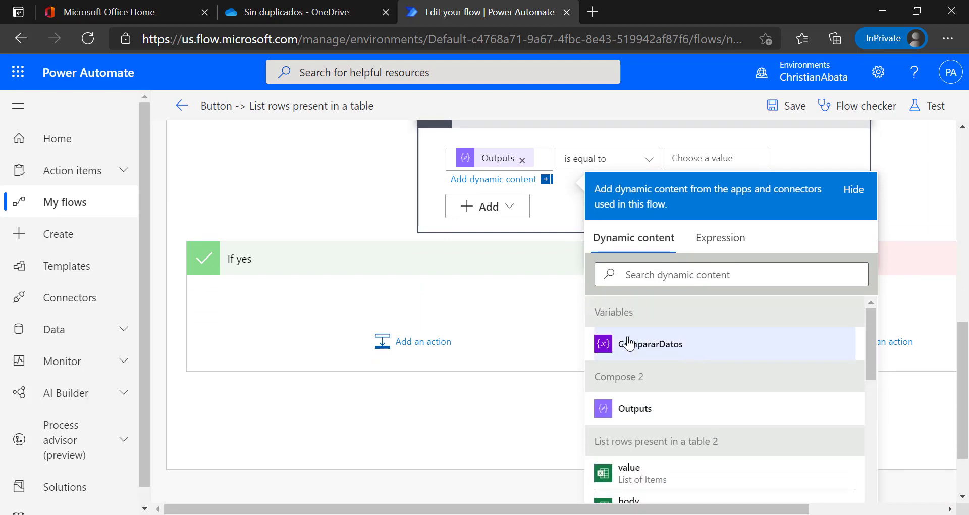
{"action": "scroll", "coordinate": [485, 305], "scroll_direction": "up", "scroll_amount": 5}
{"action": "scroll", "coordinate": [471, 316], "scroll_direction": "down", "scroll_amount": 4}
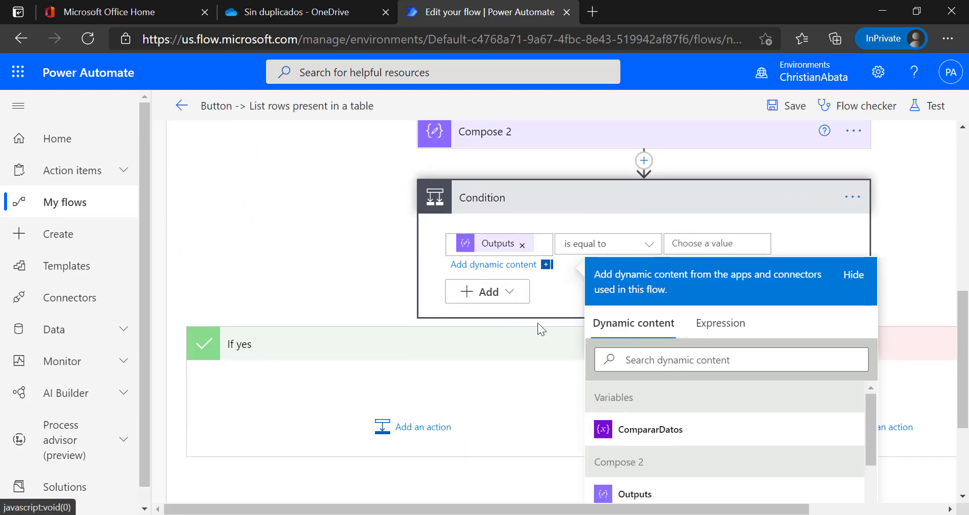
{"action": "left_click", "coordinate": [679, 439]}
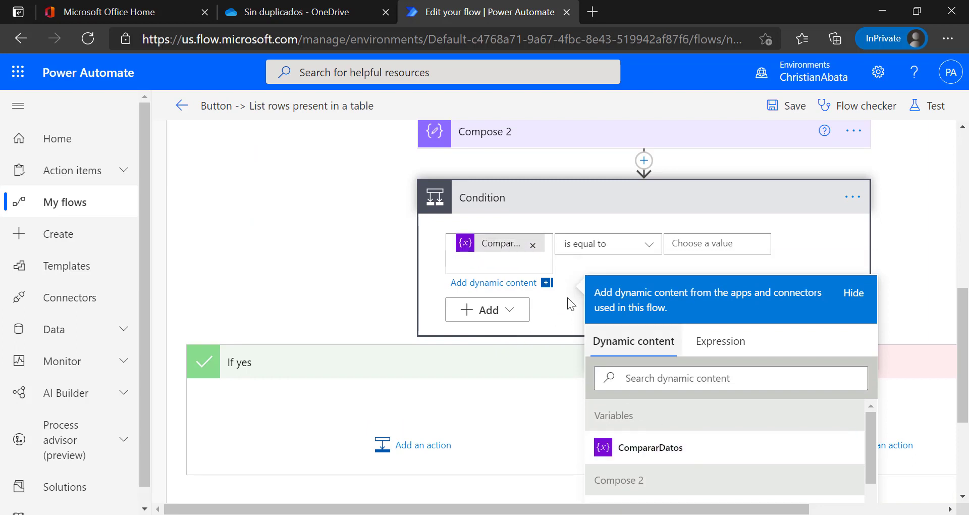
Rearrange the Condition so Compose 2 Outputs is on the left and CompararDatos on the right.
{"action": "left_click", "coordinate": [528, 244]}
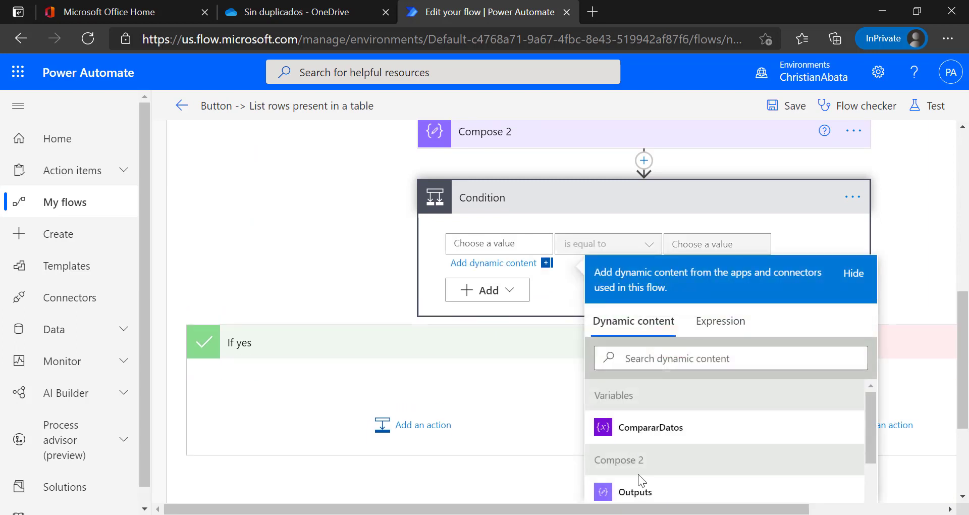
{"action": "left_click", "coordinate": [639, 487]}
{"action": "left_click", "coordinate": [676, 243]}
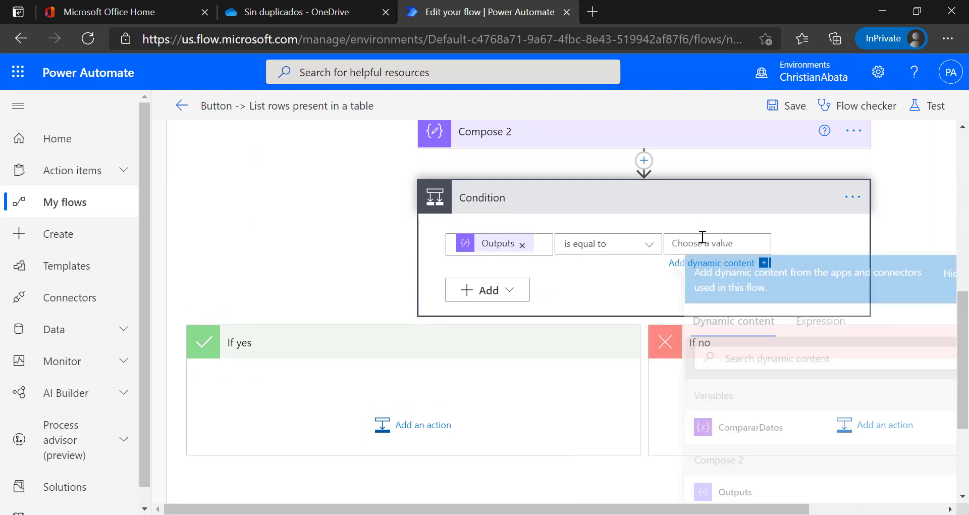
{"action": "left_click", "coordinate": [752, 427]}
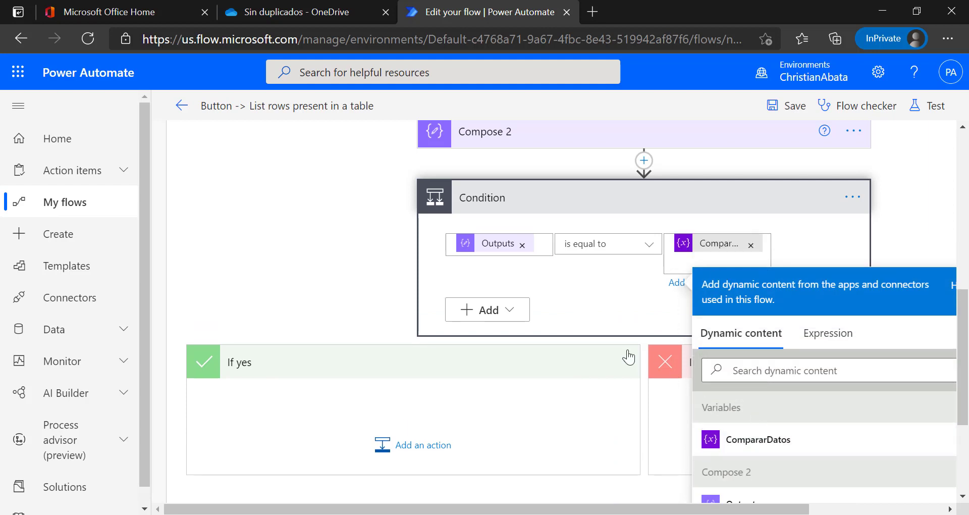
{"action": "left_click", "coordinate": [526, 417]}
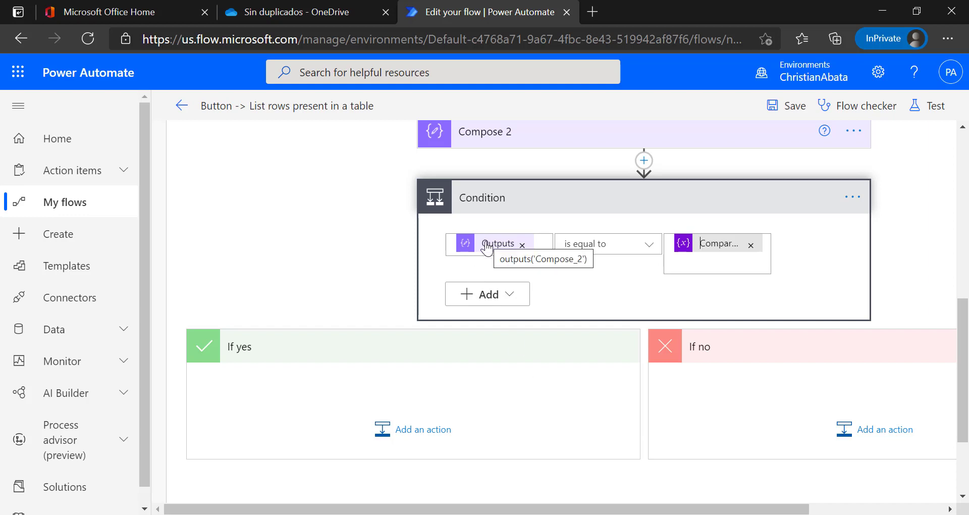
{"action": "left_click", "coordinate": [521, 501]}
{"action": "left_click", "coordinate": [184, 245]}
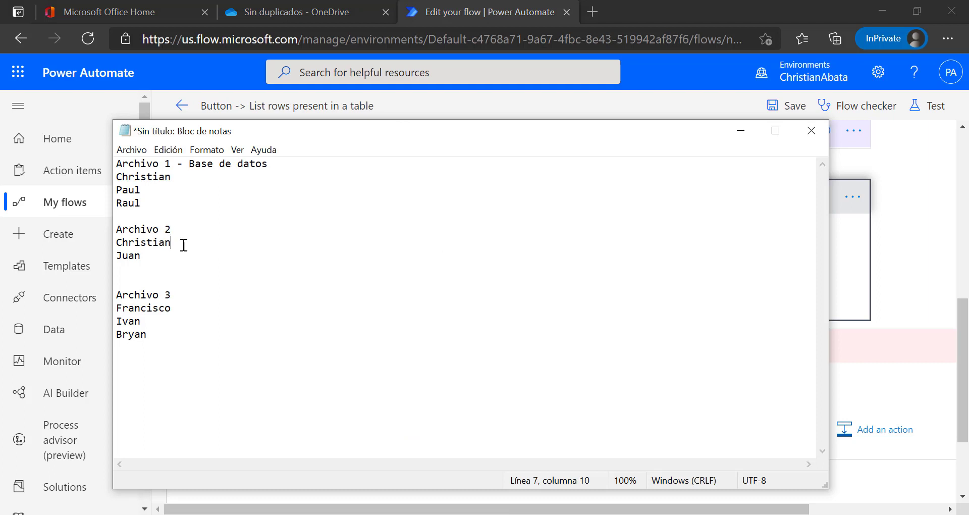
{"action": "left_click_drag", "start_coordinate": [183, 241], "coordinate": [82, 243]}
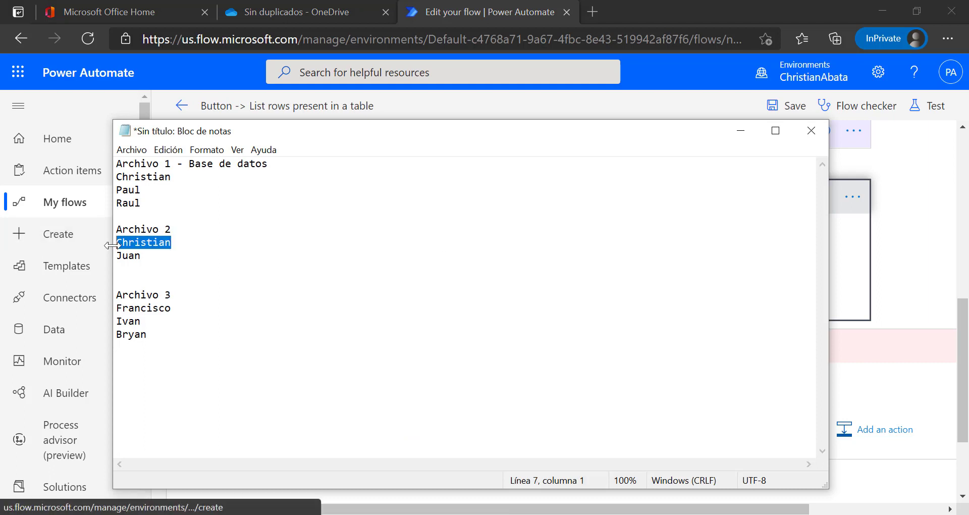
{"action": "left_click", "coordinate": [740, 131]}
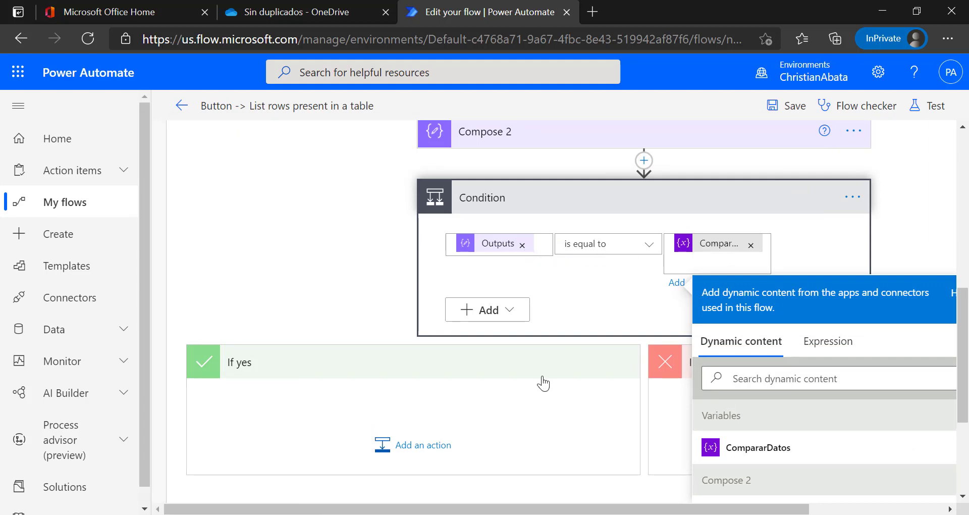
{"action": "left_click", "coordinate": [506, 514]}
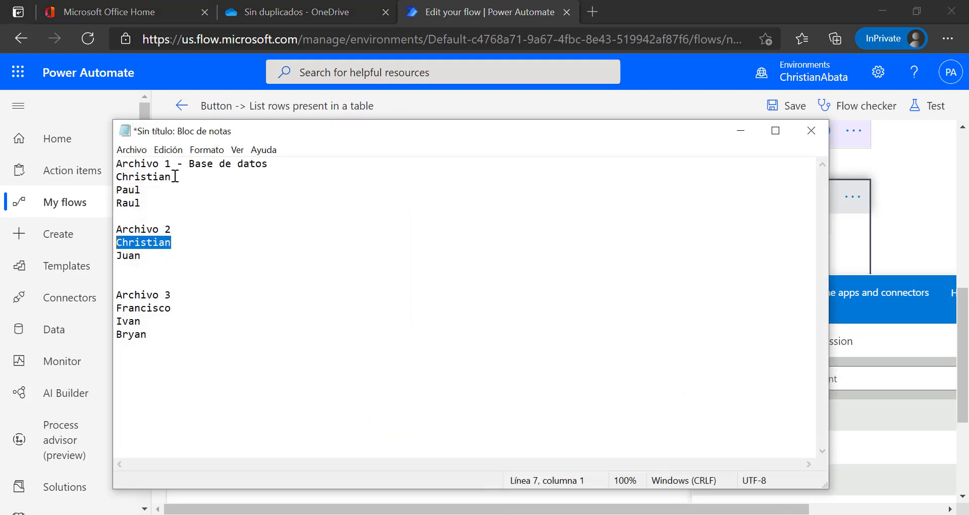
{"action": "left_click_drag", "start_coordinate": [173, 176], "coordinate": [87, 176]}
{"action": "left_click", "coordinate": [143, 191]}
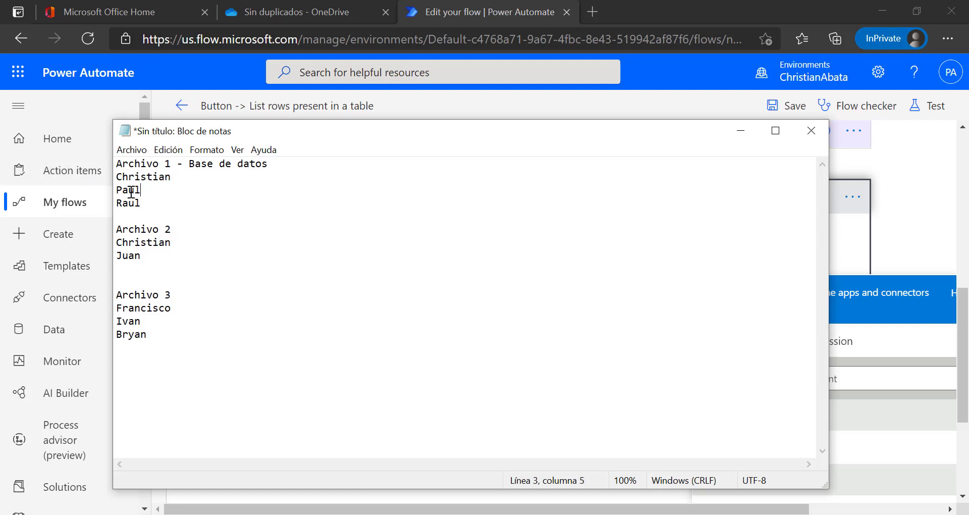
{"action": "left_click_drag", "start_coordinate": [147, 204], "coordinate": [98, 180]}
{"action": "left_click", "coordinate": [667, 13]}
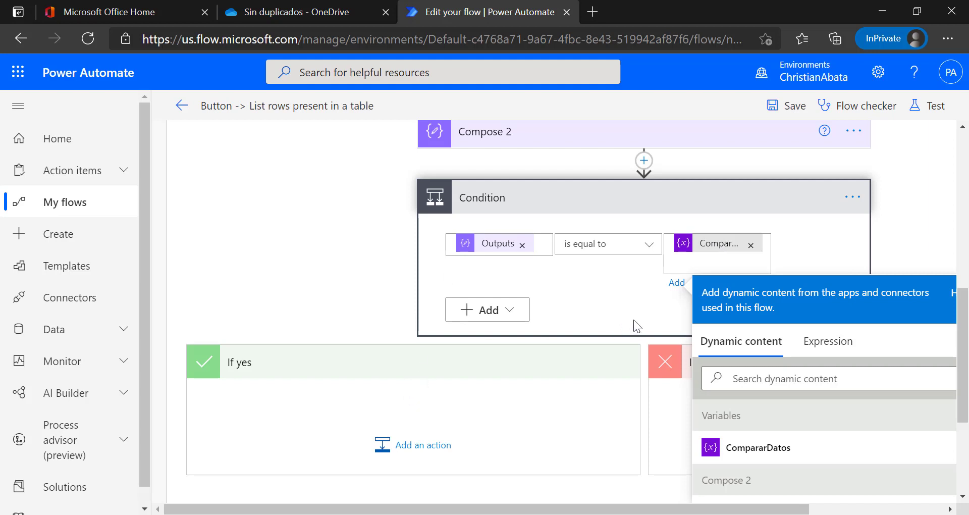
{"action": "left_click", "coordinate": [683, 422]}
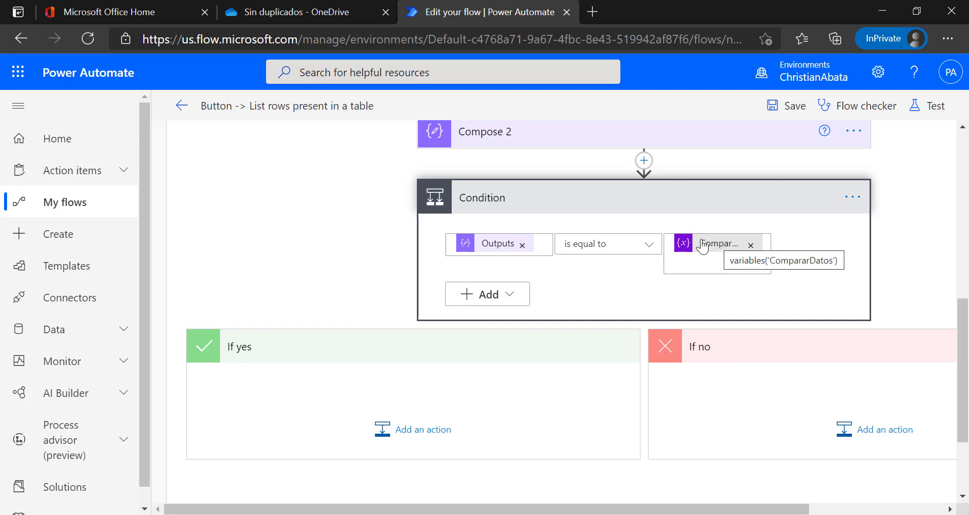
Change the Condition operator to 'contains' and review the Archivo 1 and Archivo 2 sample names.
{"action": "left_click", "coordinate": [600, 244]}
{"action": "left_click", "coordinate": [690, 197]}
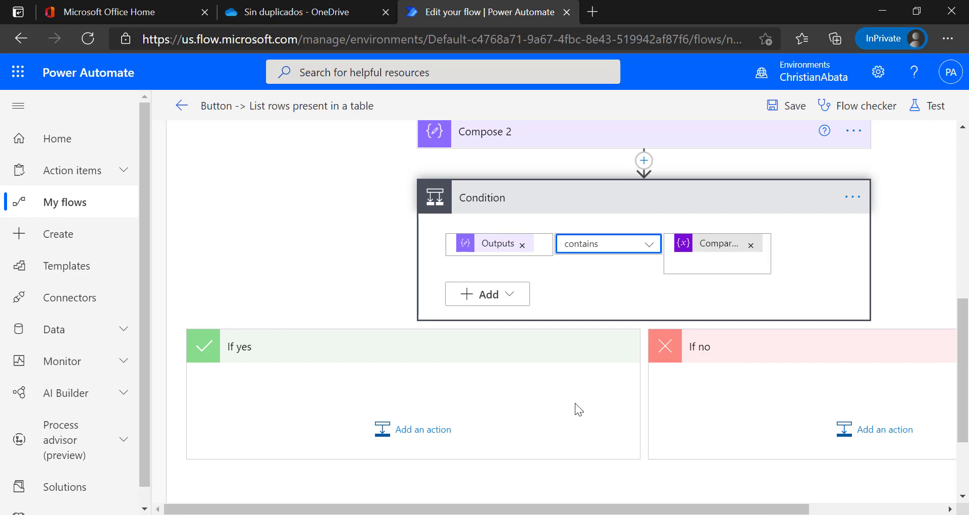
{"action": "key", "text": "alt+Tab"}
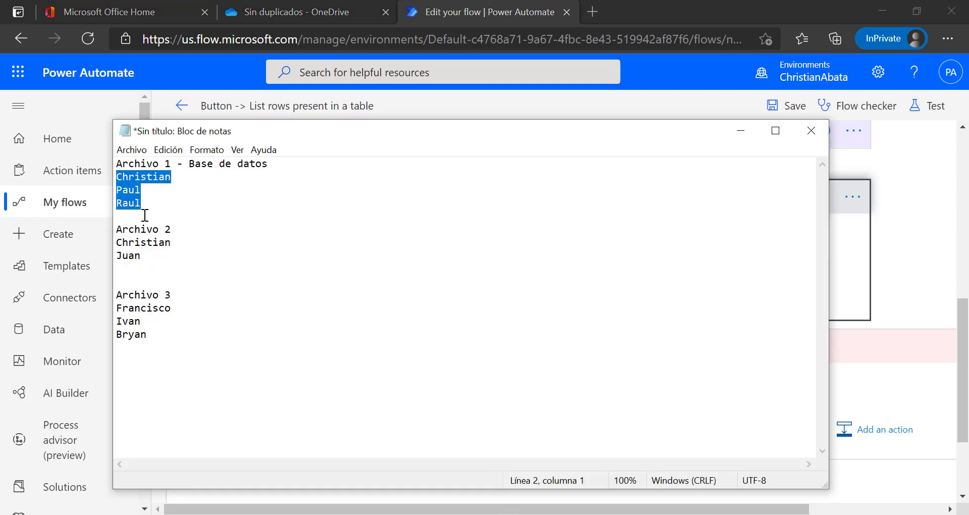
{"action": "left_click_drag", "start_coordinate": [190, 242], "coordinate": [107, 243]}
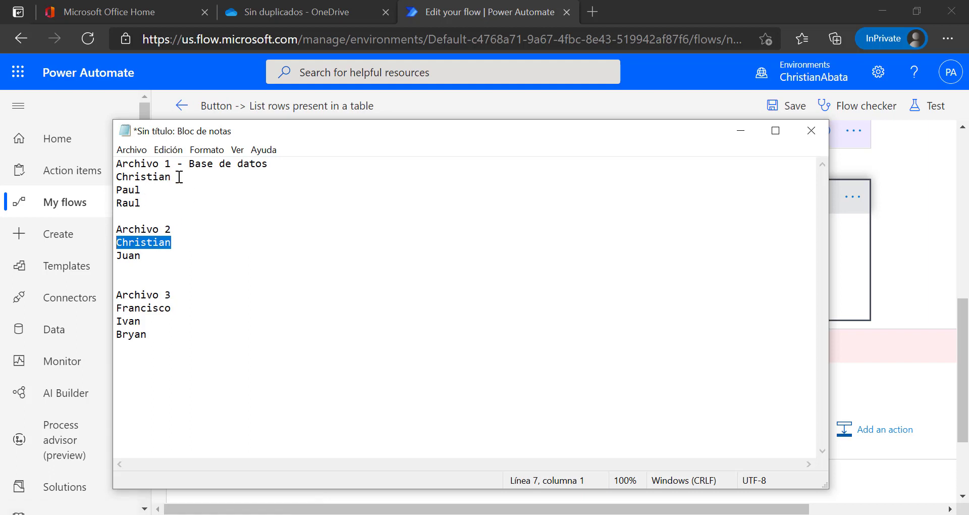
{"action": "left_click_drag", "start_coordinate": [179, 177], "coordinate": [119, 177]}
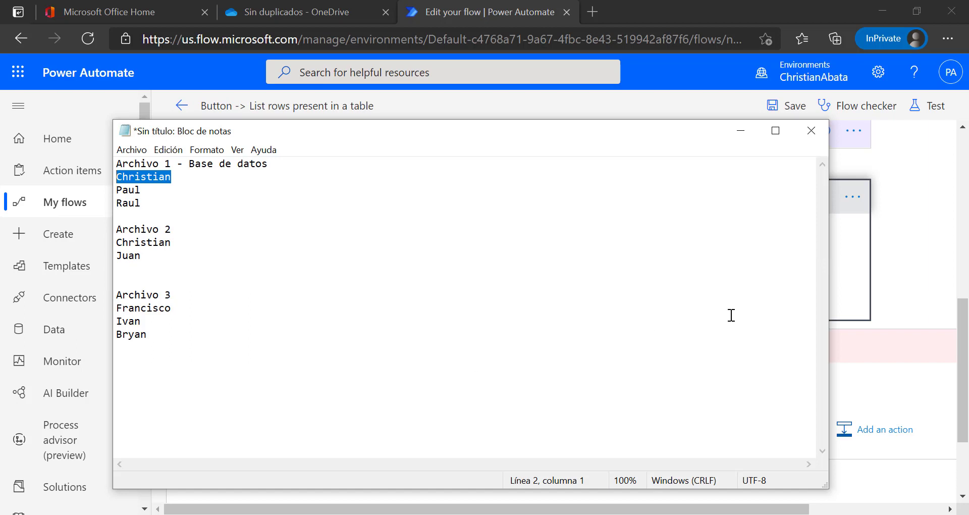
{"action": "left_click_drag", "start_coordinate": [176, 257], "coordinate": [108, 256]}
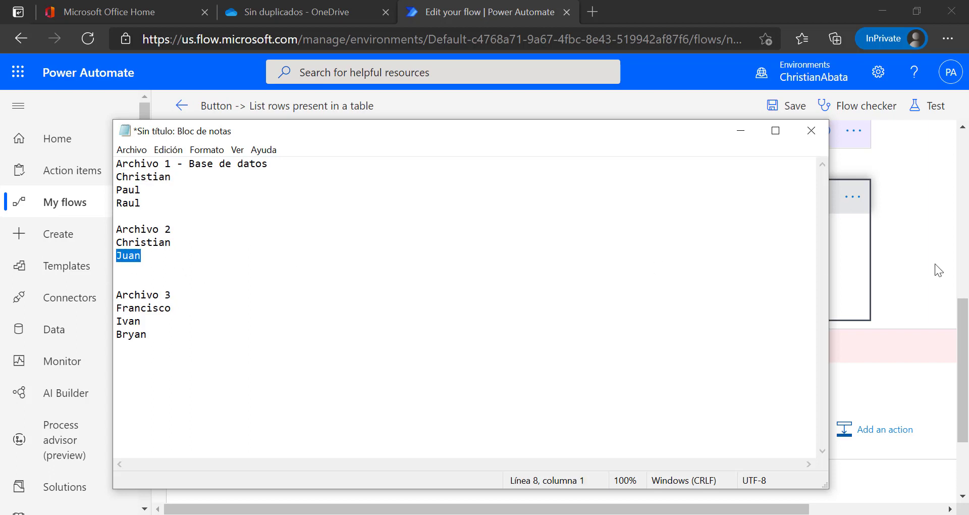
{"action": "left_click", "coordinate": [891, 262]}
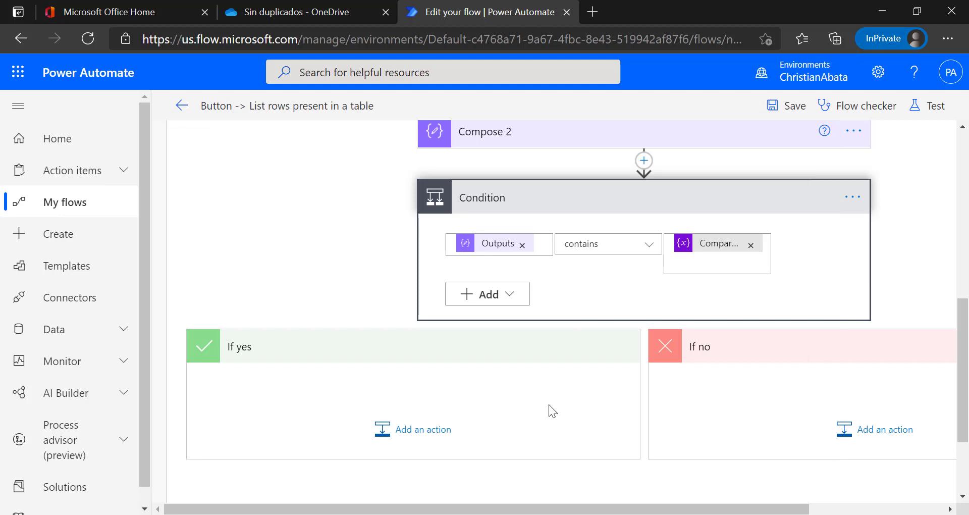
Position the notes beside the Condition and highlight the duplicate names Christian and Juan.
{"action": "left_click_drag", "start_coordinate": [621, 507], "coordinate": [659, 508]}
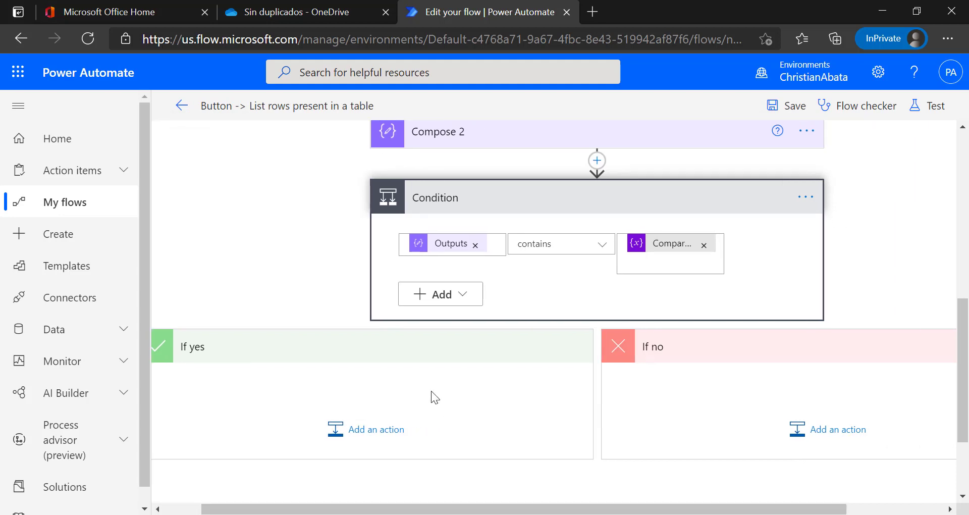
{"action": "left_click", "coordinate": [502, 514]}
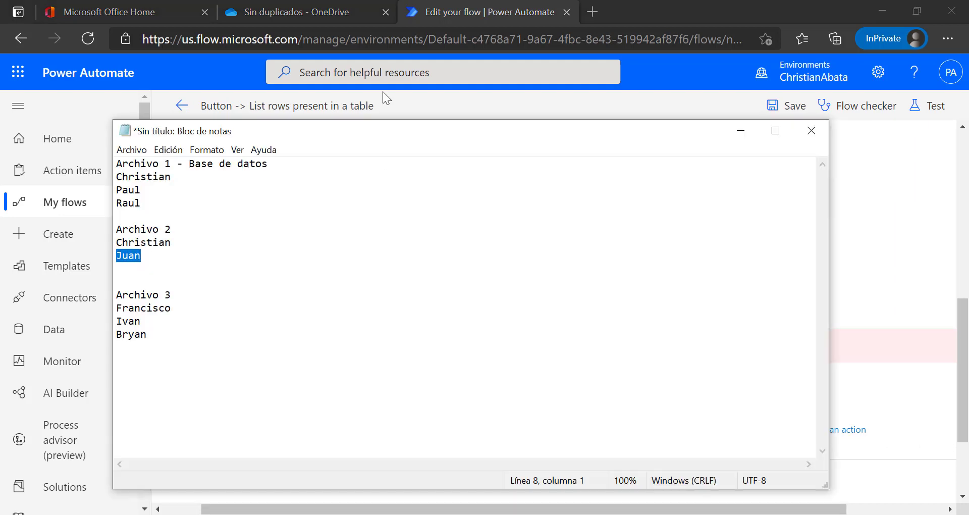
{"action": "left_click_drag", "start_coordinate": [390, 120], "coordinate": [466, 311]}
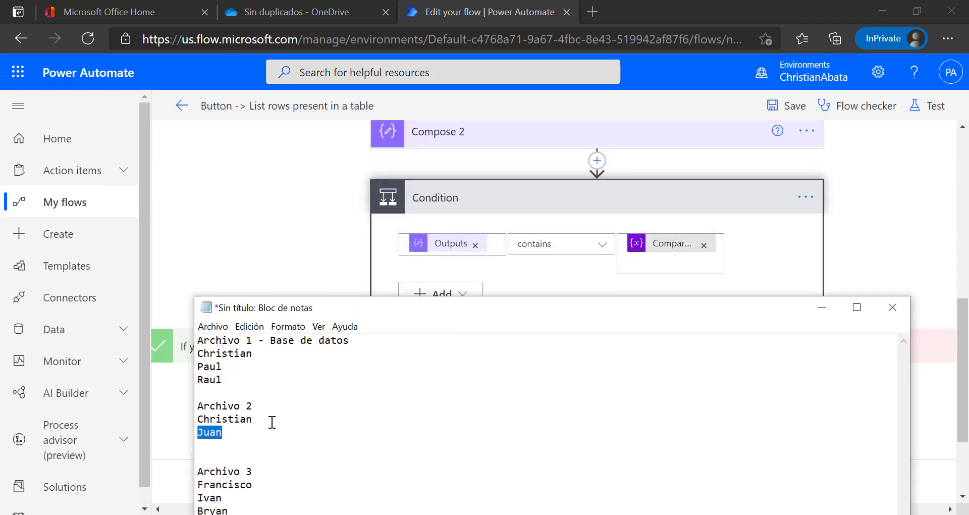
{"action": "left_click_drag", "start_coordinate": [275, 419], "coordinate": [187, 418]}
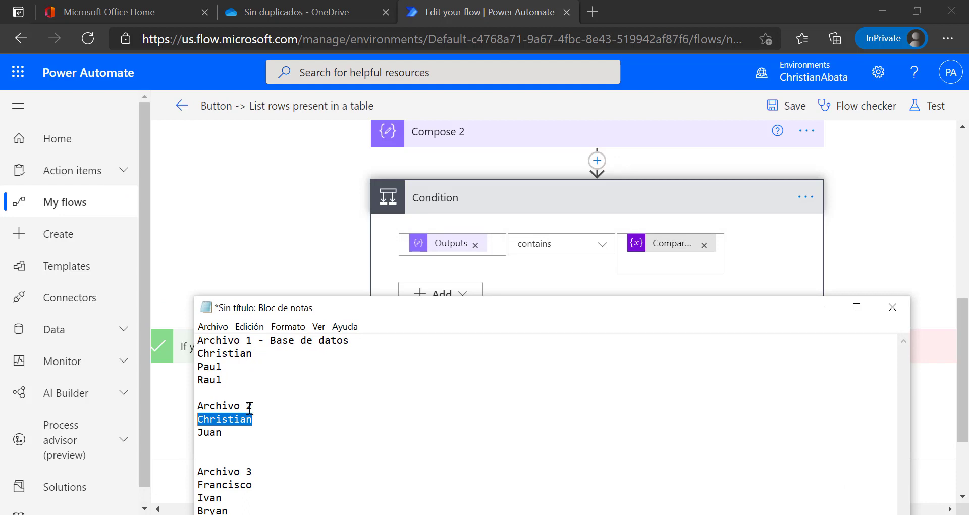
{"action": "left_click", "coordinate": [254, 355]}
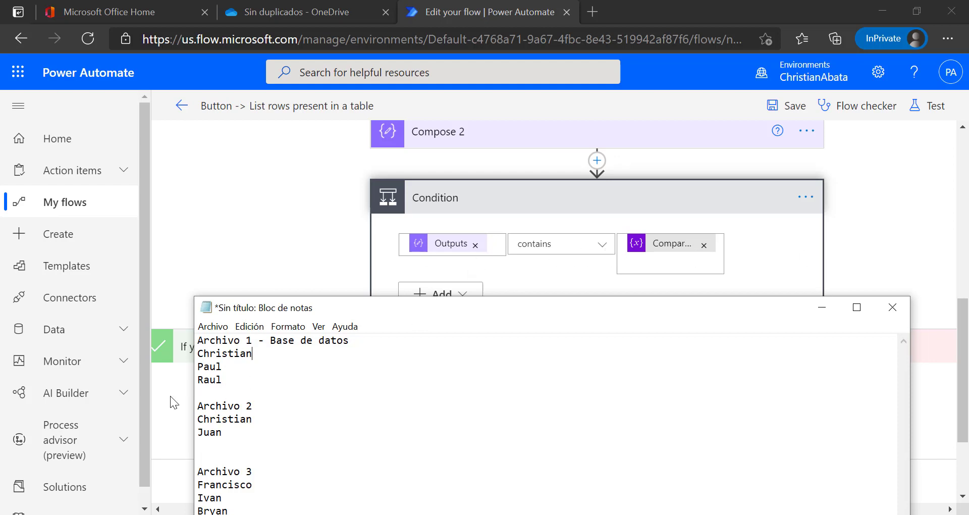
{"action": "double_click", "coordinate": [228, 432]}
{"action": "left_click", "coordinate": [228, 432]}
{"action": "left_click_drag", "start_coordinate": [223, 433], "coordinate": [189, 435]}
{"action": "left_click", "coordinate": [224, 433]}
{"action": "left_click", "coordinate": [267, 253]}
{"action": "left_click_drag", "start_coordinate": [720, 508], "coordinate": [820, 509]}
Add an Excel Online (Business) Add a row into a table action to the If no branch.
{"action": "left_click", "coordinate": [686, 428]}
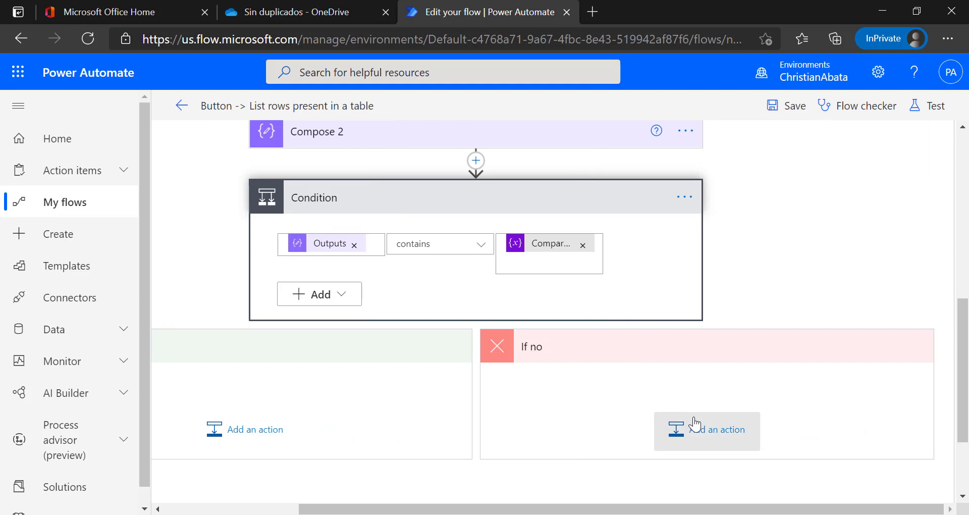
{"action": "scroll", "coordinate": [606, 424], "scroll_direction": "down", "scroll_amount": 1}
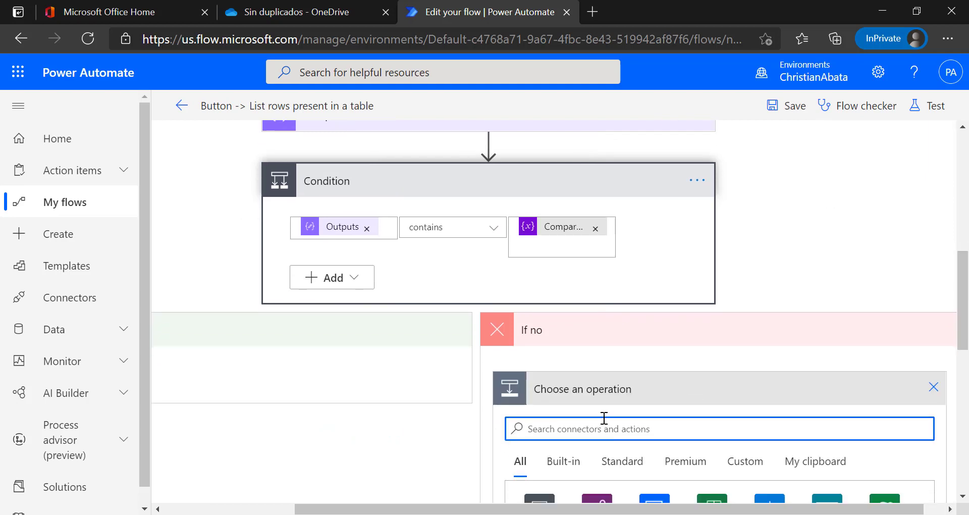
{"action": "scroll", "coordinate": [694, 415], "scroll_direction": "down", "scroll_amount": 4}
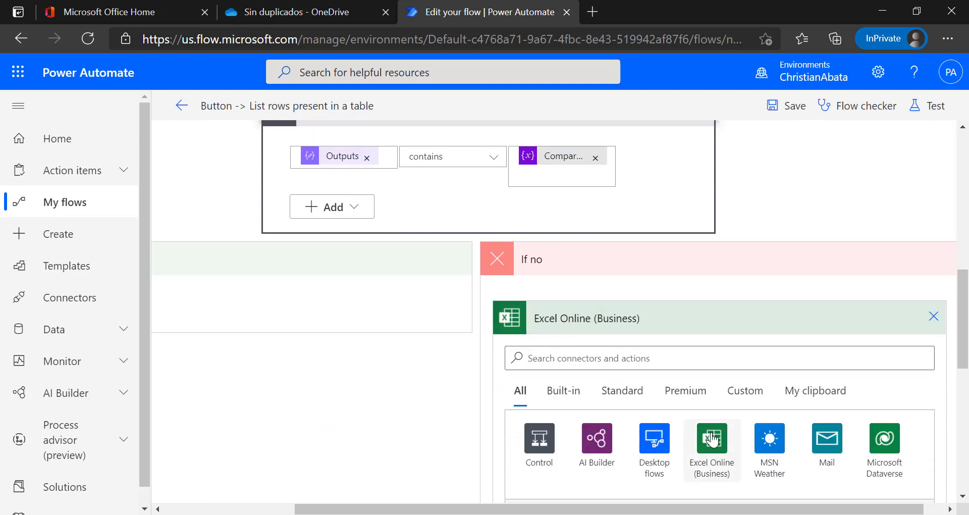
{"action": "left_click", "coordinate": [710, 438]}
{"action": "scroll", "coordinate": [646, 374], "scroll_direction": "down", "scroll_amount": 3}
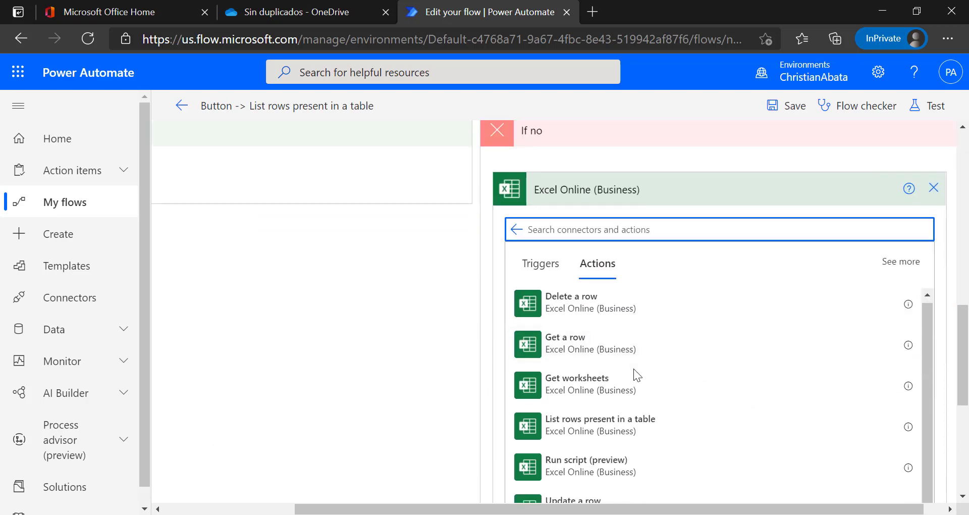
{"action": "scroll", "coordinate": [634, 369], "scroll_direction": "down", "scroll_amount": 3}
{"action": "scroll", "coordinate": [631, 374], "scroll_direction": "down", "scroll_amount": 1}
{"action": "scroll", "coordinate": [627, 382], "scroll_direction": "down", "scroll_amount": 1}
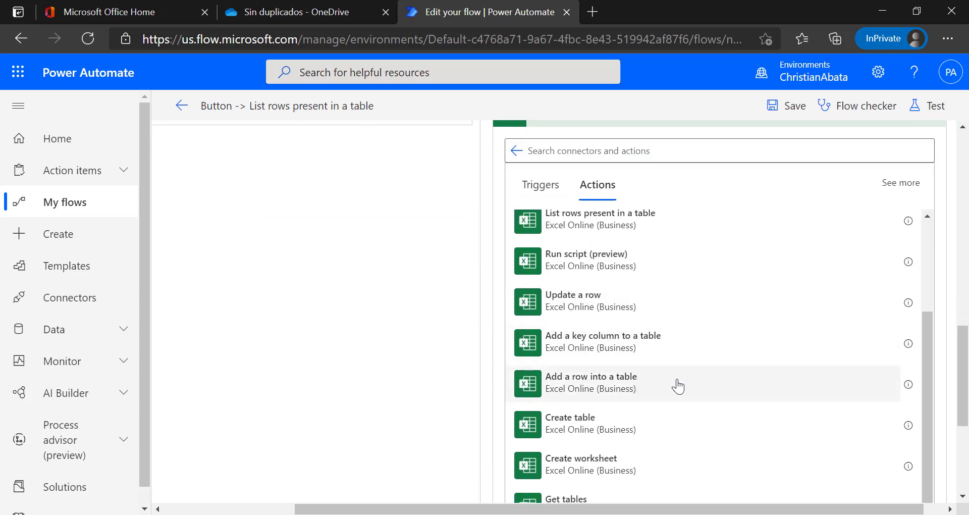
{"action": "left_click", "coordinate": [580, 377]}
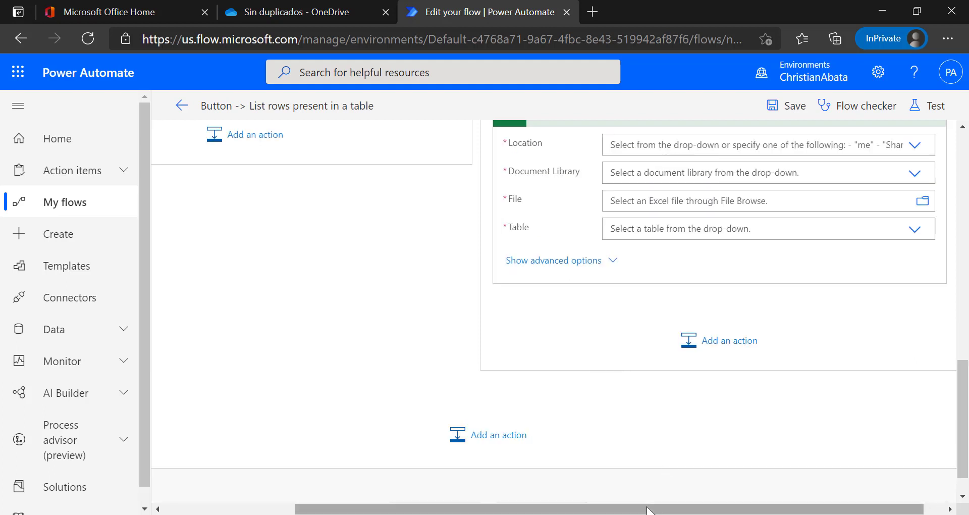
Set the location to OneDrive for Business and the document library to OneDrive.
{"action": "left_click", "coordinate": [853, 290]}
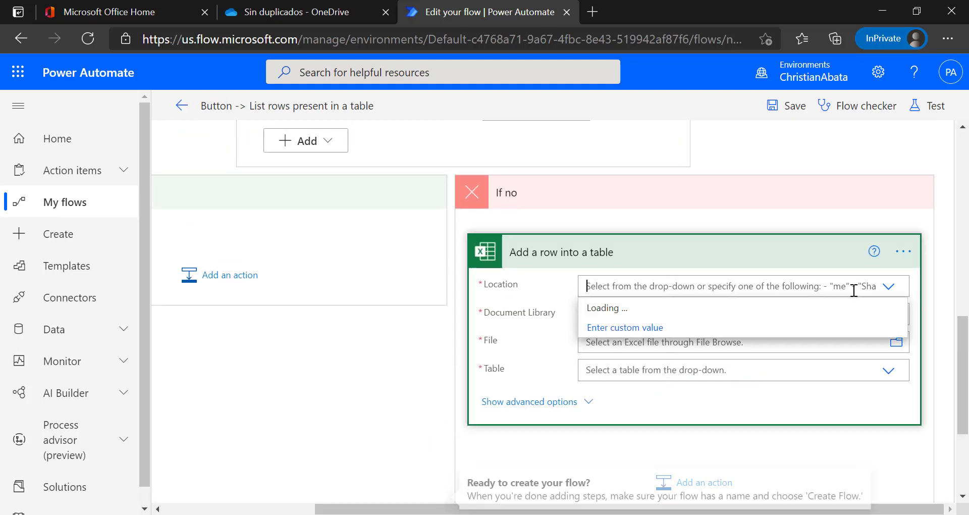
{"action": "left_click", "coordinate": [648, 308]}
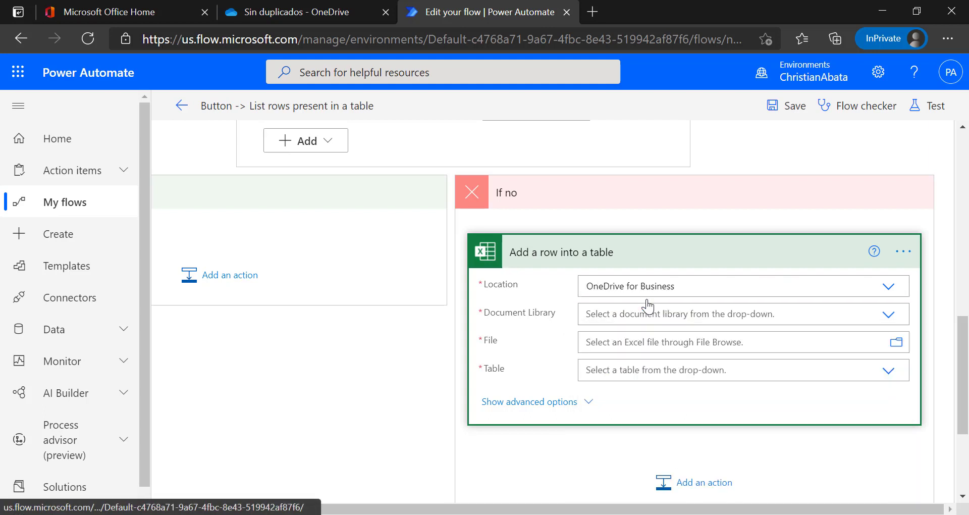
{"action": "left_click", "coordinate": [654, 309]}
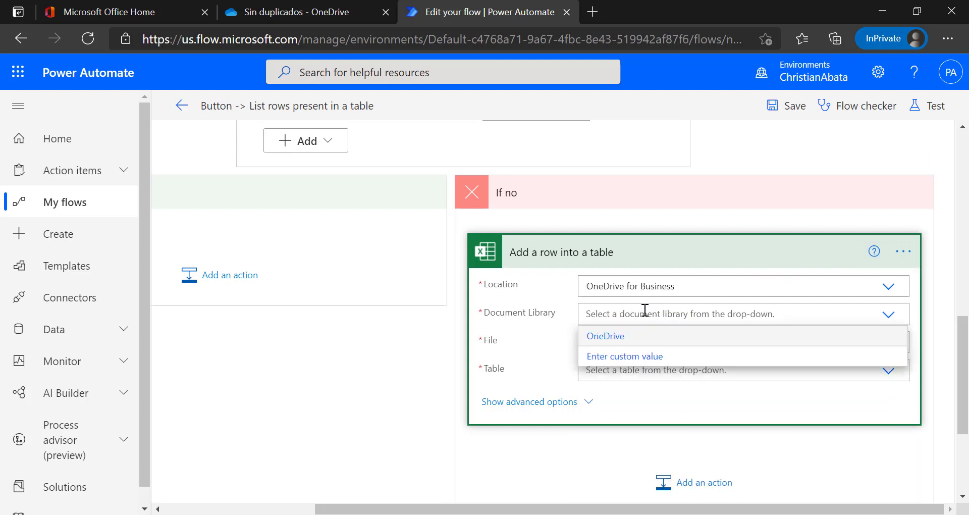
{"action": "left_click", "coordinate": [607, 336]}
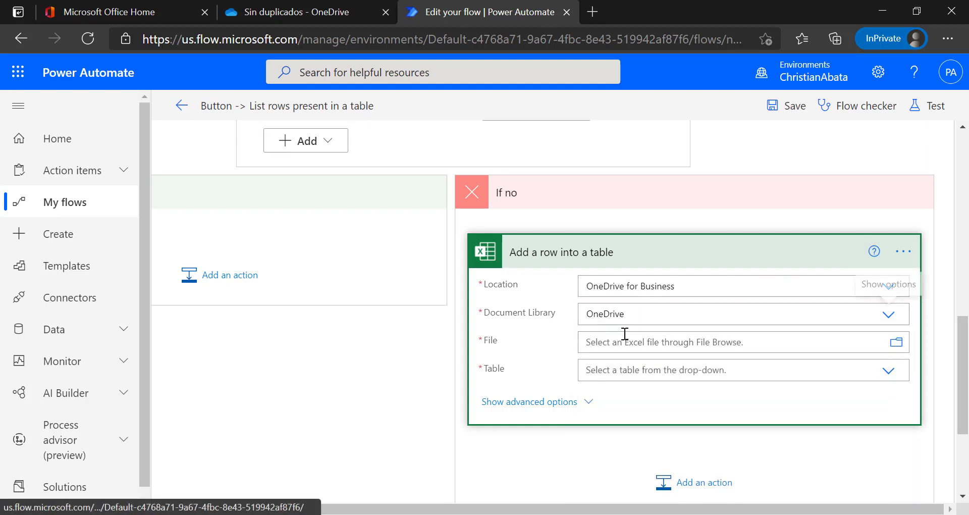
Choose PowerAutomate/Sin duplicados/Base de datos.xlsx as the file and Table1 as the table.
{"action": "left_click", "coordinate": [887, 342]}
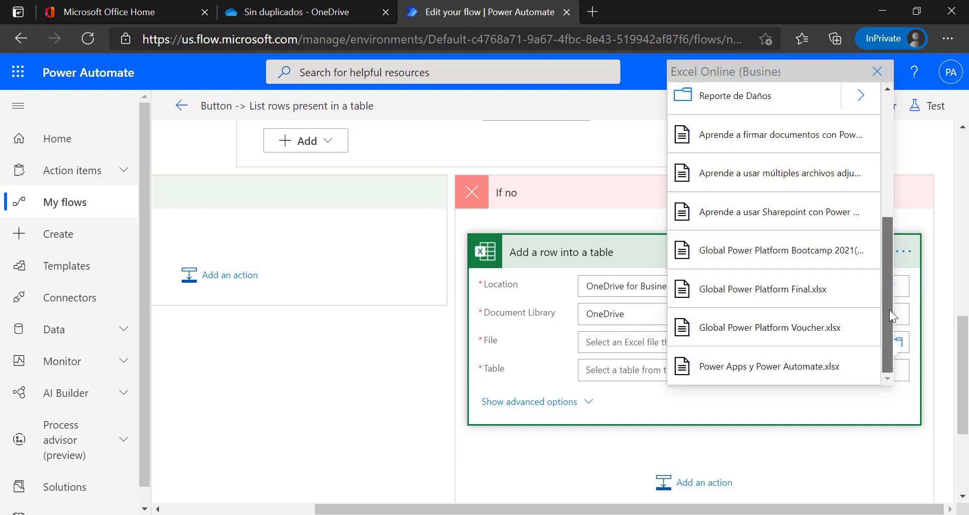
{"action": "left_click_drag", "start_coordinate": [892, 318], "coordinate": [886, 201]}
{"action": "left_click", "coordinate": [859, 307]}
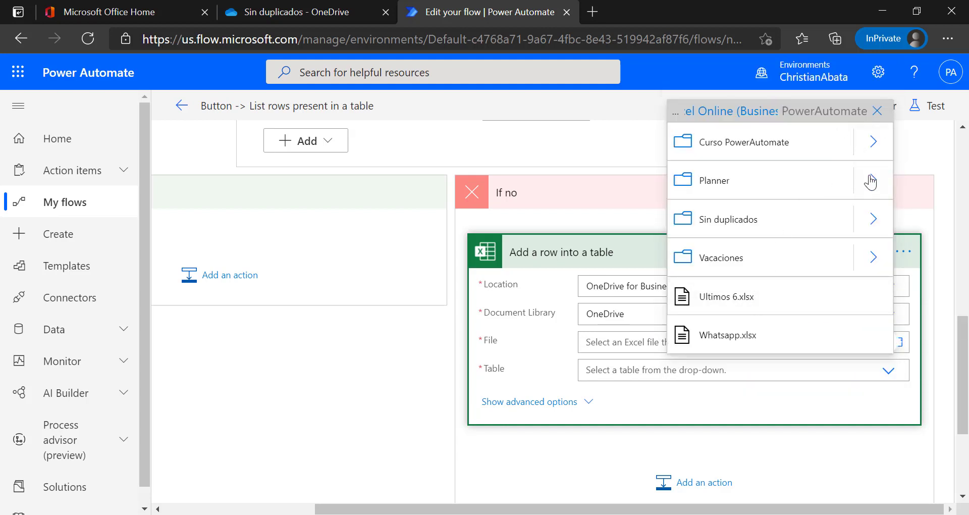
{"action": "left_click", "coordinate": [871, 218]}
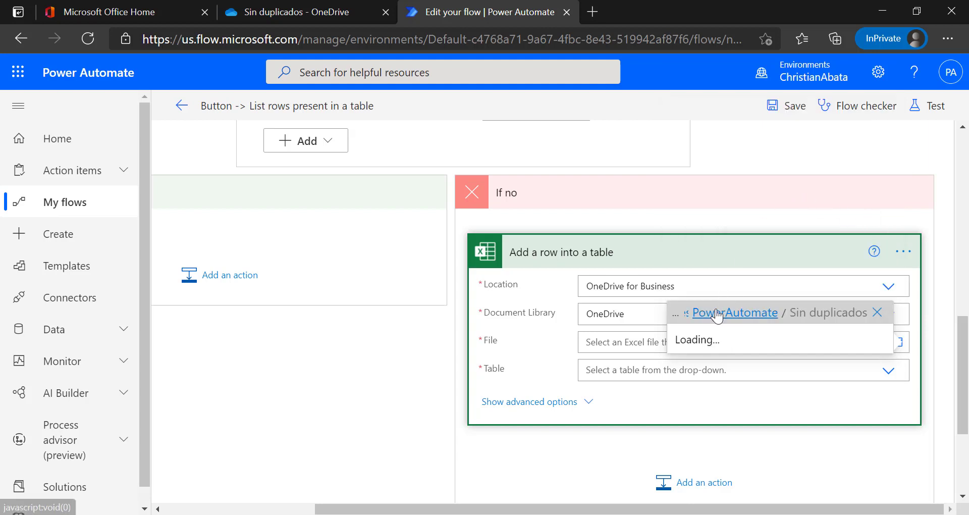
{"action": "left_click", "coordinate": [726, 259]}
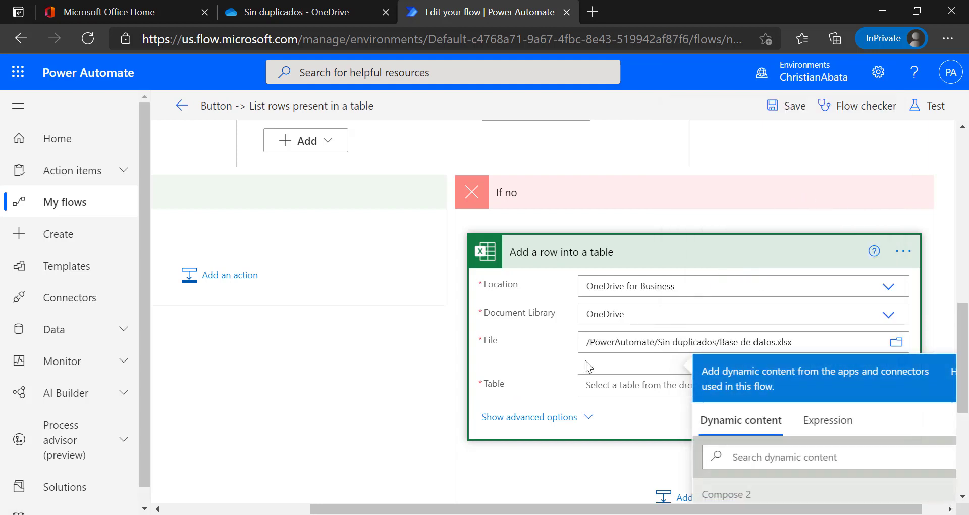
{"action": "left_click", "coordinate": [592, 379]}
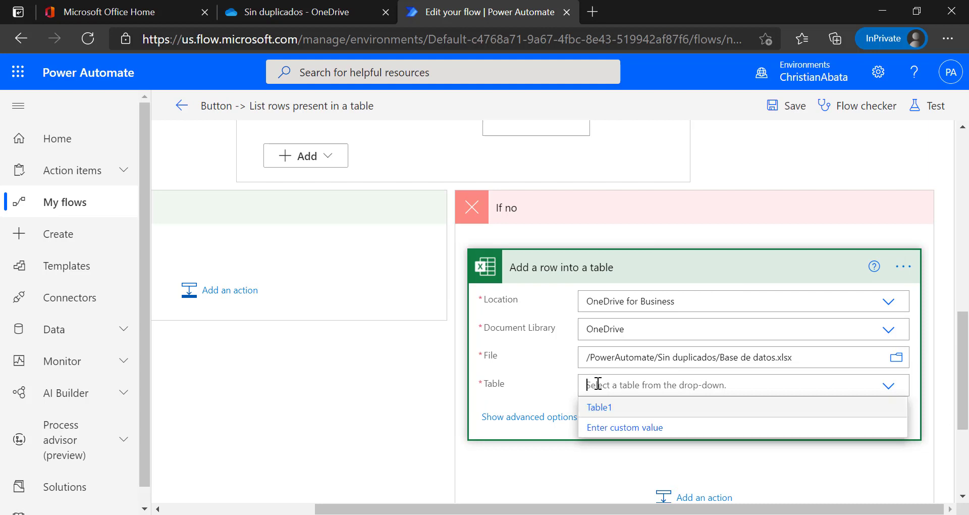
{"action": "left_click", "coordinate": [592, 406]}
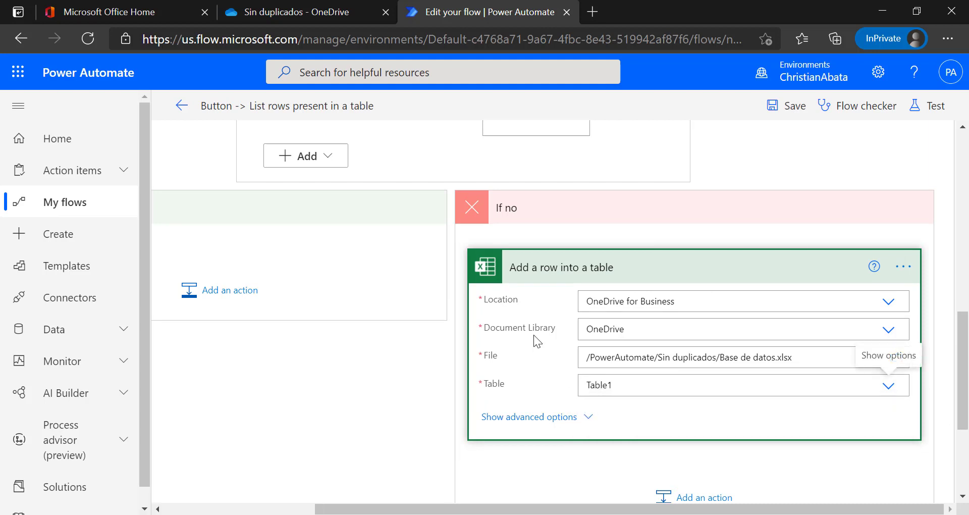
{"action": "left_click", "coordinate": [632, 415]}
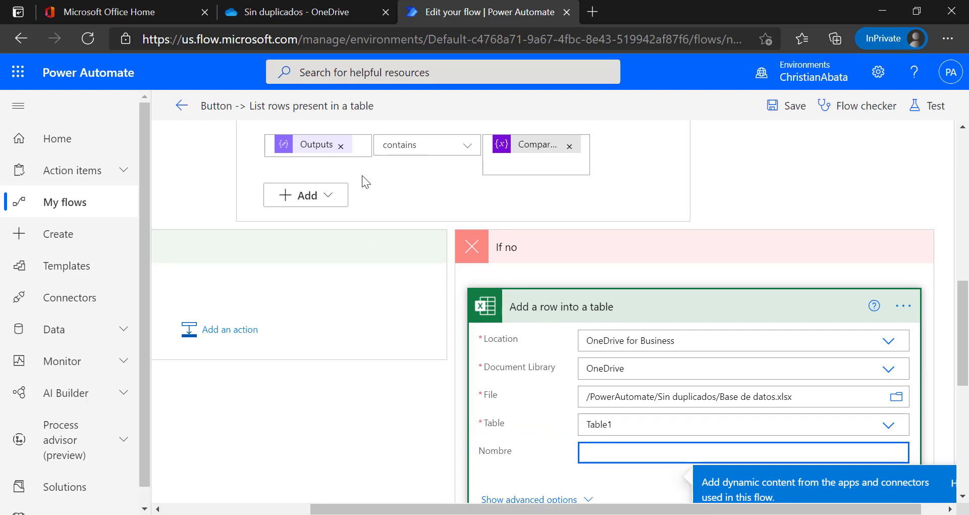
Fill the Nombre column with the Compose 2 Outputs token and save the flow.
{"action": "scroll", "coordinate": [400, 275], "scroll_direction": "up", "scroll_amount": 2}
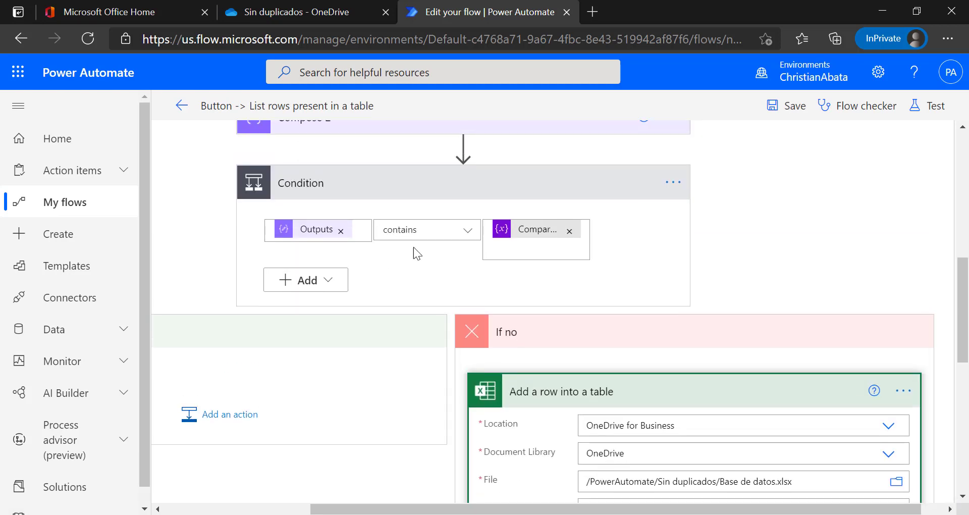
{"action": "scroll", "coordinate": [441, 298], "scroll_direction": "down", "scroll_amount": 6}
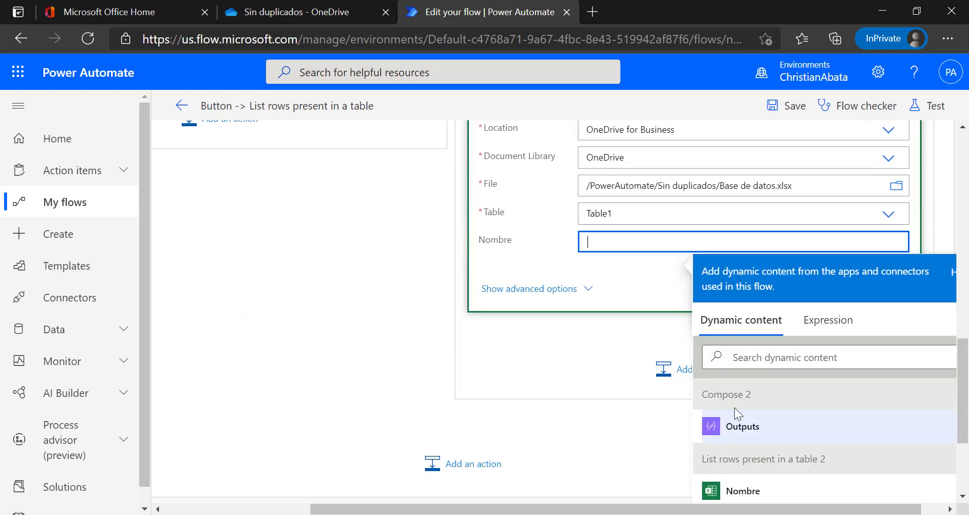
{"action": "left_click", "coordinate": [757, 432]}
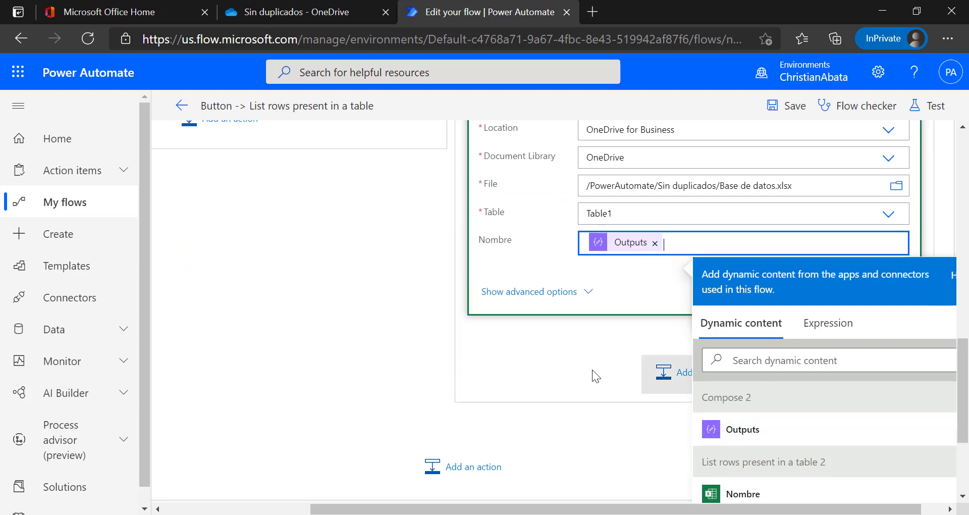
{"action": "scroll", "coordinate": [490, 325], "scroll_direction": "up", "scroll_amount": 3}
{"action": "left_click", "coordinate": [785, 119]}
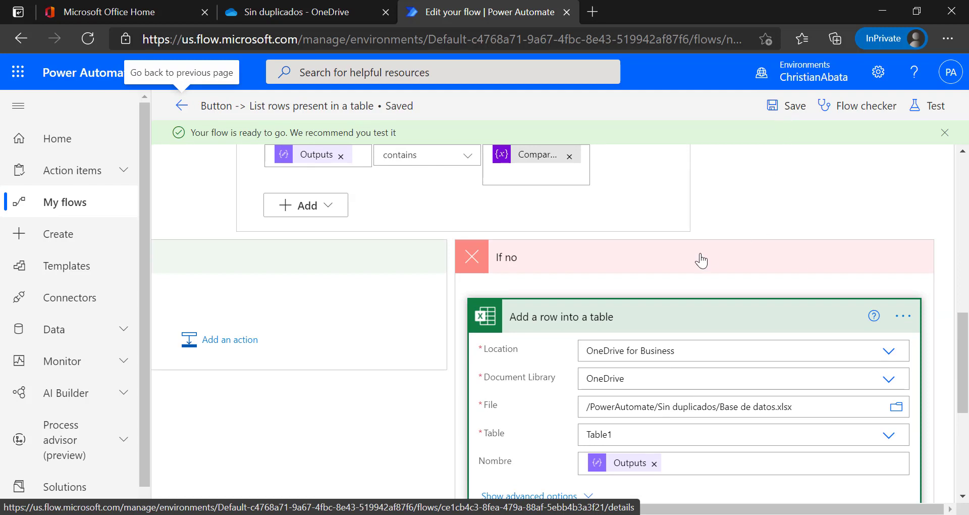
Copy Juan from Archivo 2 in Notepad and paste it on a new line below Raul in Archivo 1.
{"action": "key", "text": "alt+Tab"}
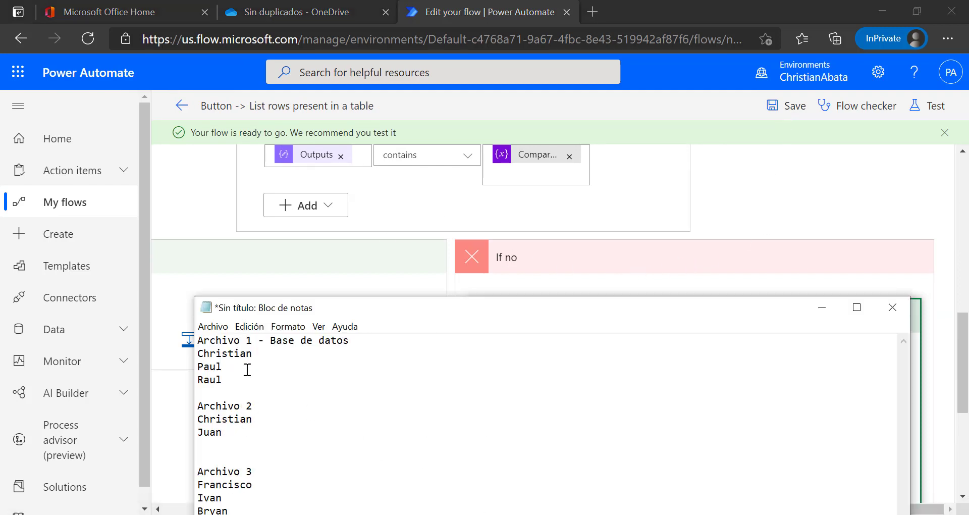
{"action": "left_click_drag", "start_coordinate": [237, 435], "coordinate": [191, 432]}
{"action": "key", "text": "ctrl+c"}
{"action": "left_click", "coordinate": [236, 393]}
{"action": "key", "text": "ctrl+v"}
{"action": "key", "text": "Return"}
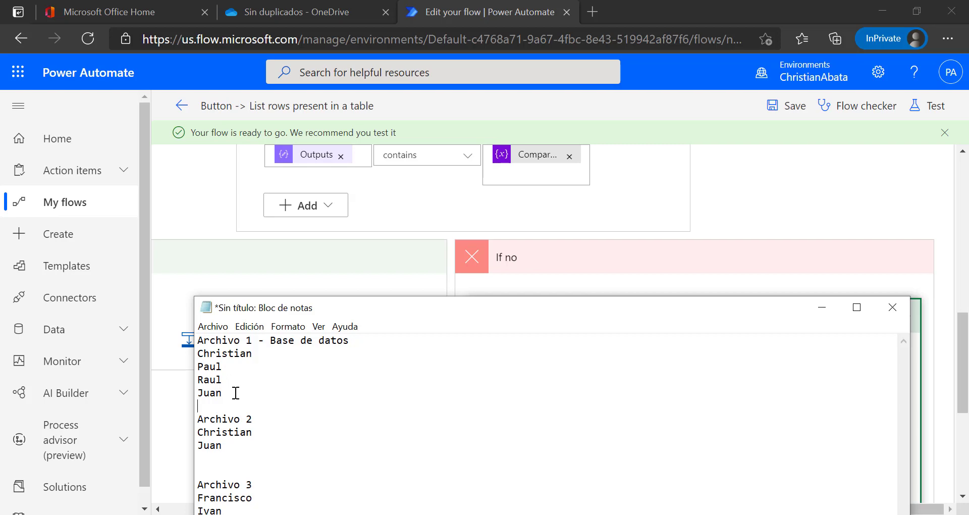
{"action": "left_click", "coordinate": [618, 209]}
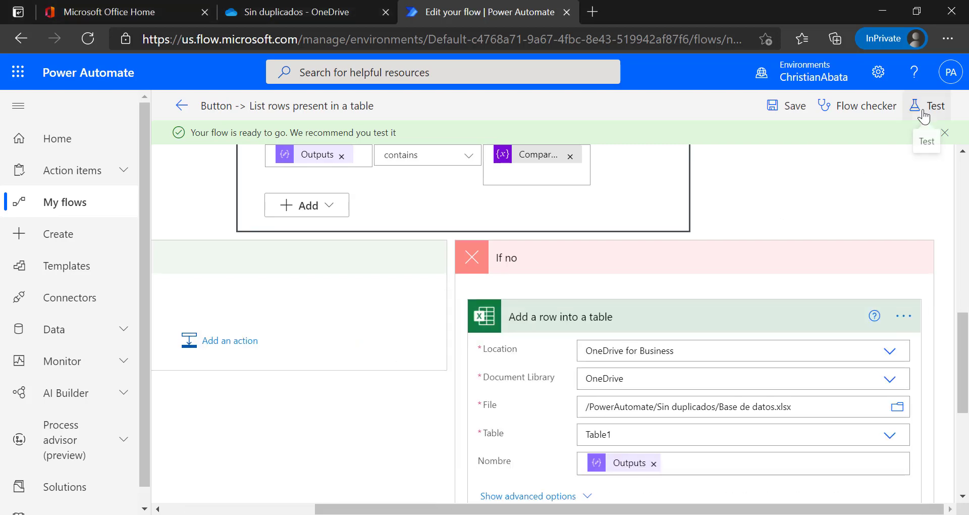
Run a manual test of the flow and open its run results.
{"action": "left_click", "coordinate": [927, 106]}
{"action": "left_click", "coordinate": [756, 498]}
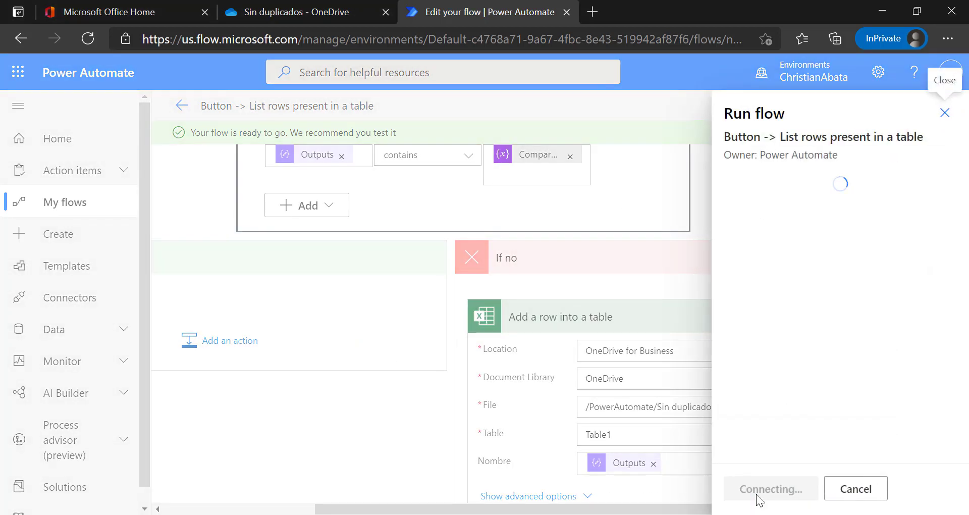
{"action": "left_click", "coordinate": [757, 488]}
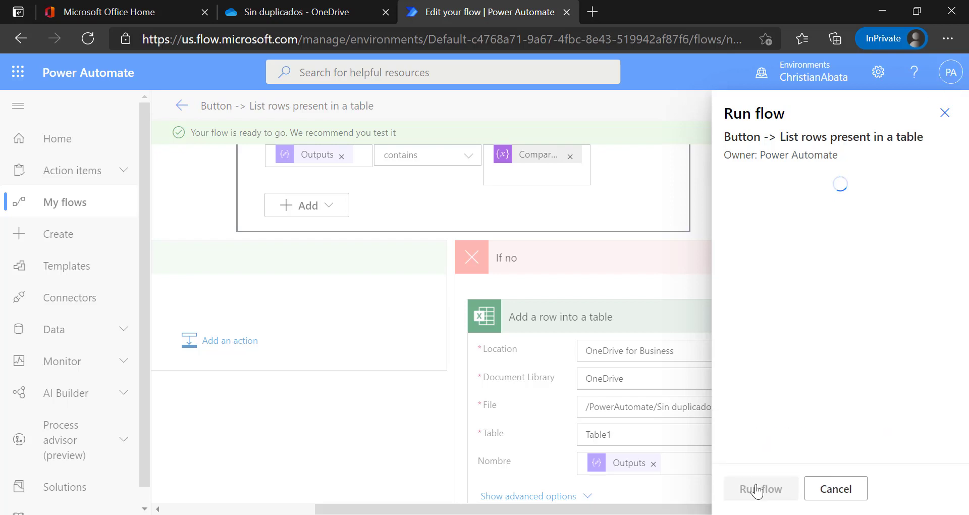
{"action": "left_click", "coordinate": [757, 489]}
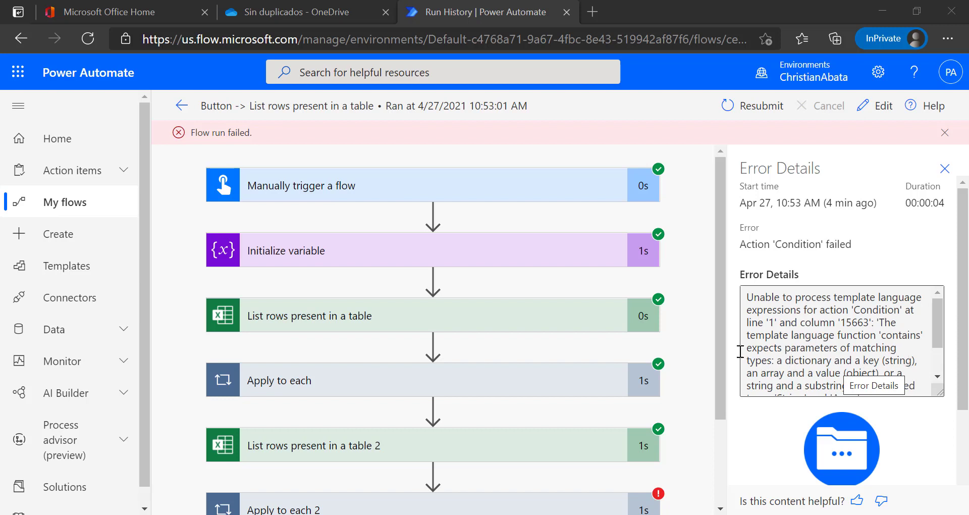
Expand Apply to each 2 and the failed Condition to read its InvalidTemplate type-mismatch error.
{"action": "left_click_drag", "start_coordinate": [718, 358], "coordinate": [719, 360]}
{"action": "scroll", "coordinate": [540, 405], "scroll_direction": "down", "scroll_amount": 2}
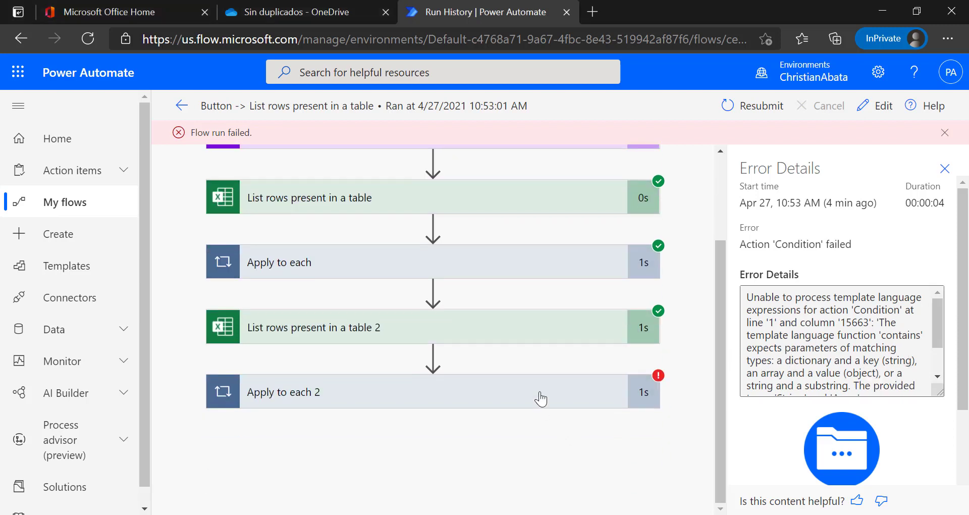
{"action": "left_click", "coordinate": [541, 398]}
{"action": "scroll", "coordinate": [544, 392], "scroll_direction": "down", "scroll_amount": 3}
{"action": "left_click", "coordinate": [537, 412]}
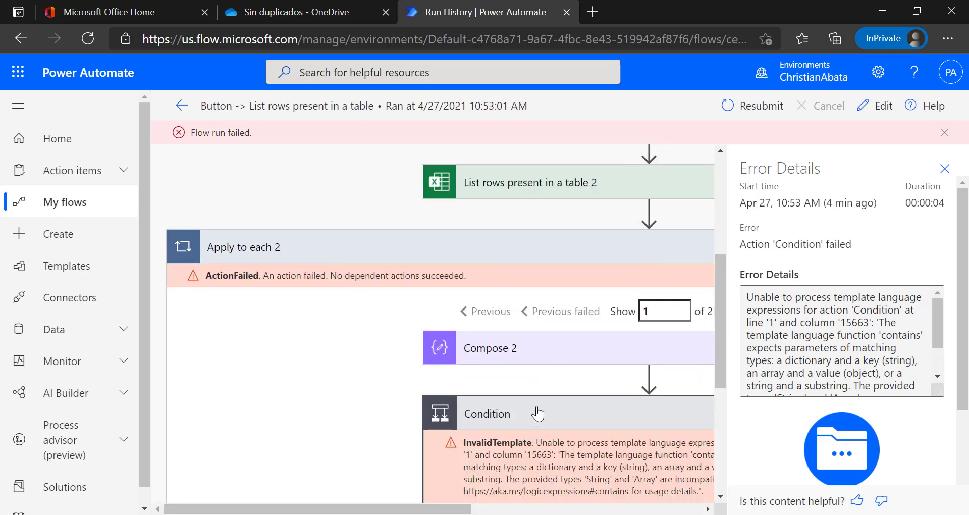
{"action": "left_click_drag", "start_coordinate": [395, 507], "coordinate": [512, 507]}
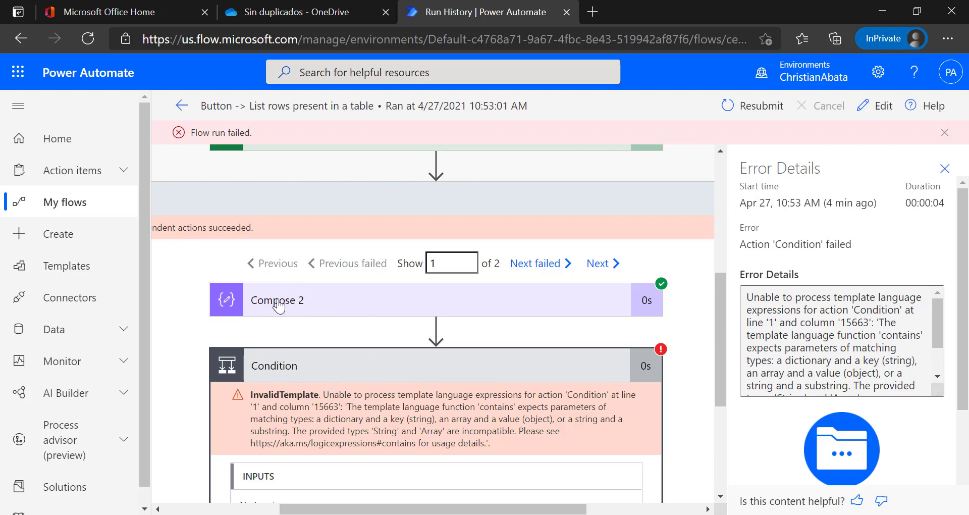
Compare Christian, Paul and Raul in Archivo 1 with Christian in Archivo 2, then reopen the flow for editing.
{"action": "left_click", "coordinate": [461, 514]}
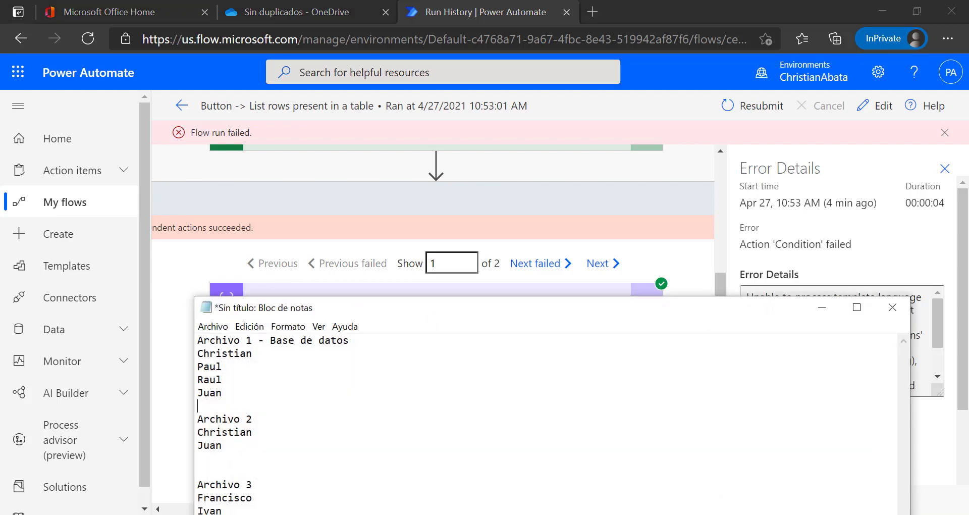
{"action": "double_click", "coordinate": [249, 434]}
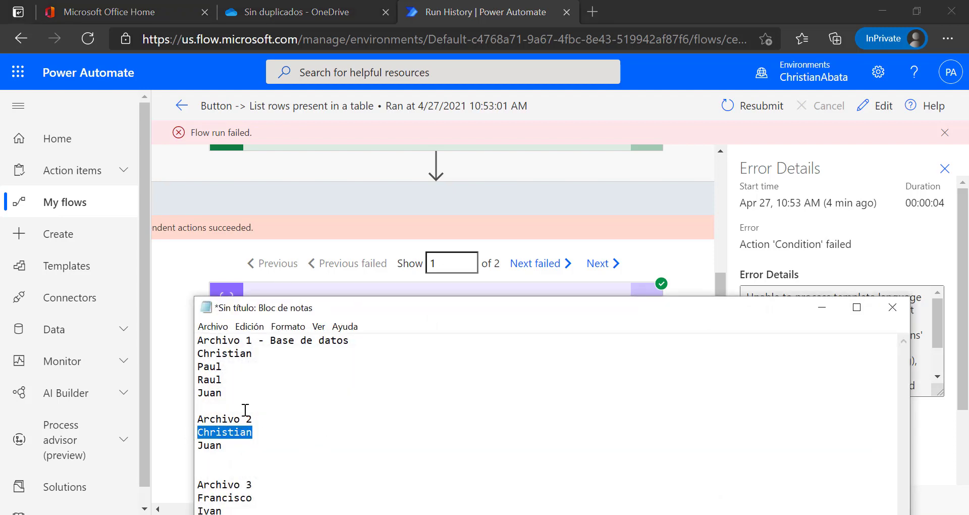
{"action": "left_click_drag", "start_coordinate": [247, 399], "coordinate": [198, 353]}
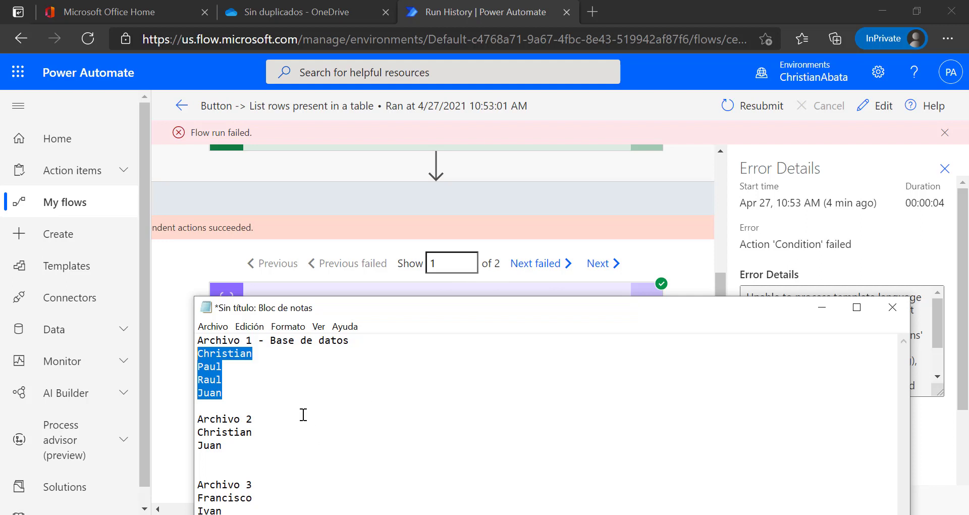
{"action": "left_click", "coordinate": [199, 355]}
{"action": "left_click_drag", "start_coordinate": [198, 353], "coordinate": [239, 386]}
{"action": "left_click_drag", "start_coordinate": [274, 433], "coordinate": [197, 434]}
{"action": "left_click", "coordinate": [857, 205]}
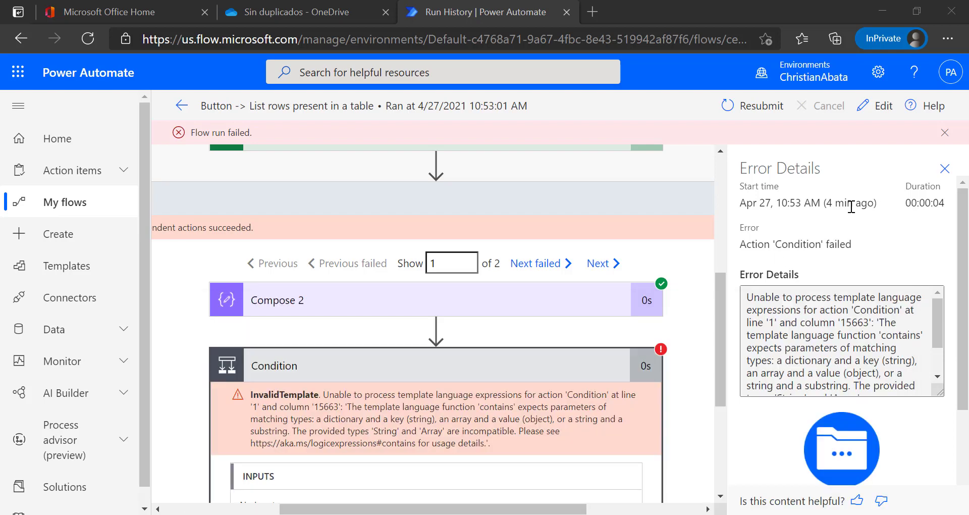
{"action": "left_click", "coordinate": [875, 106]}
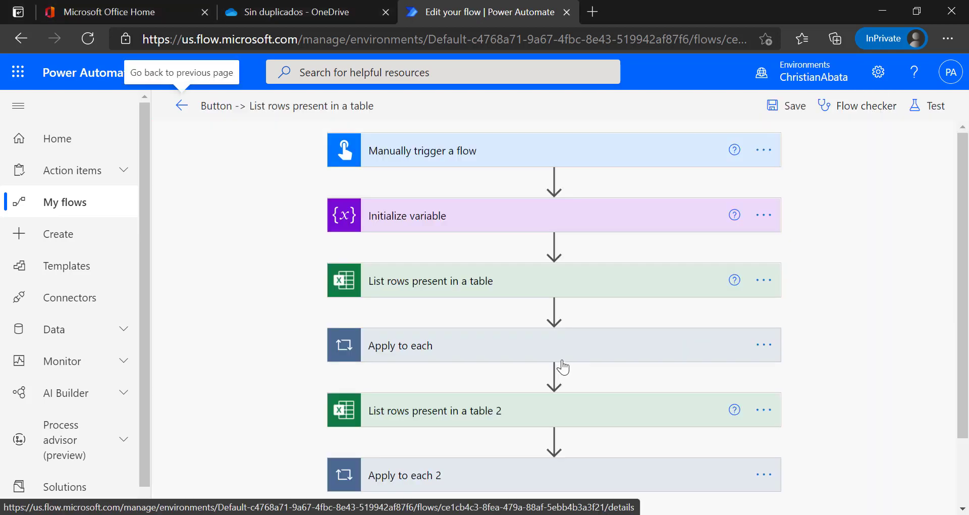
Expand the Apply to each 2 loop and its Condition step.
{"action": "scroll", "coordinate": [581, 404], "scroll_direction": "down", "scroll_amount": 2}
{"action": "left_click", "coordinate": [616, 396]}
{"action": "scroll", "coordinate": [612, 405], "scroll_direction": "down", "scroll_amount": 4}
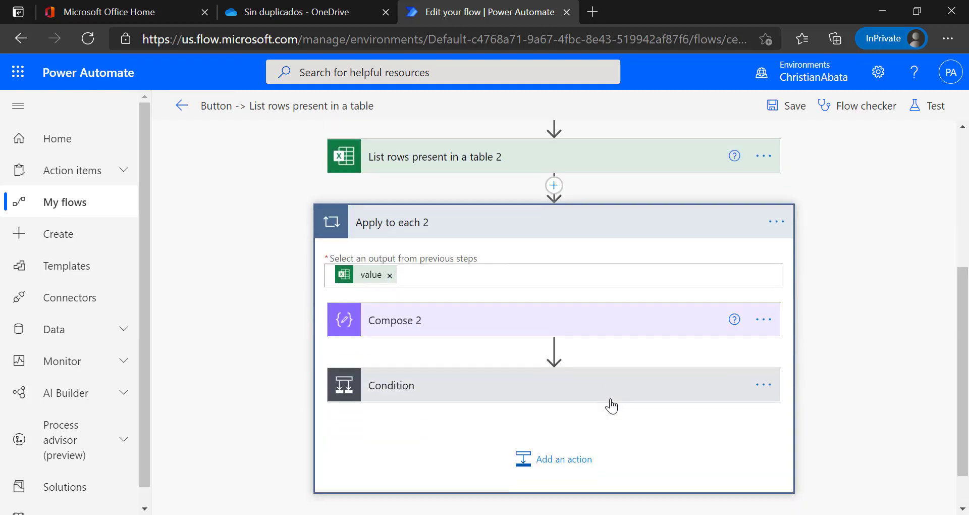
{"action": "left_click", "coordinate": [471, 329]}
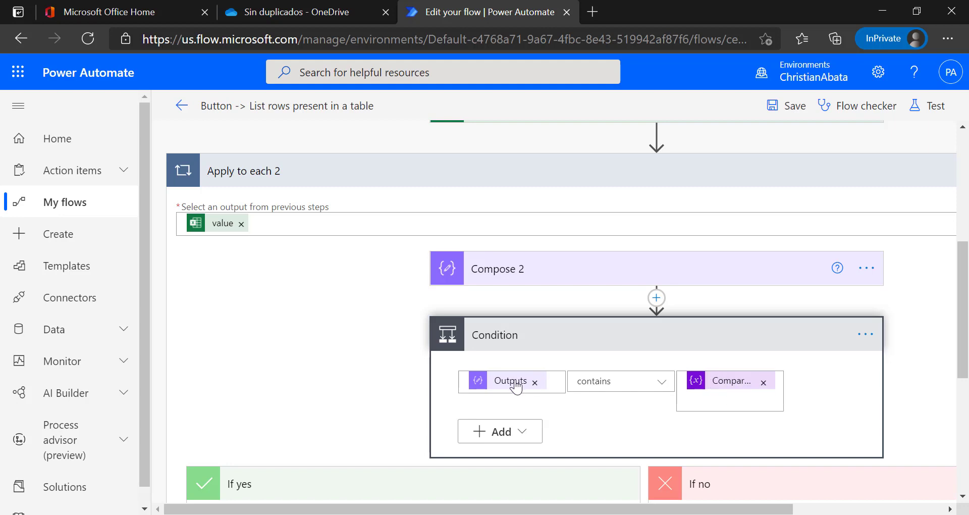
Swap the Condition's values so CompararDatos contains Compose 2 Outputs.
{"action": "left_click", "coordinate": [763, 382]}
{"action": "left_click", "coordinate": [537, 384]}
{"action": "left_click", "coordinate": [537, 382]}
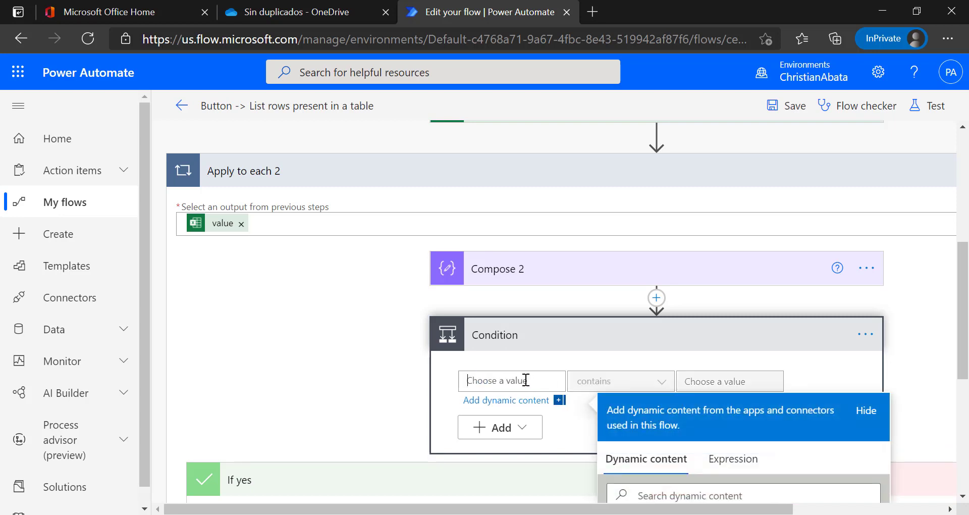
{"action": "scroll", "coordinate": [580, 404], "scroll_direction": "down", "scroll_amount": 3}
{"action": "left_click", "coordinate": [616, 443]}
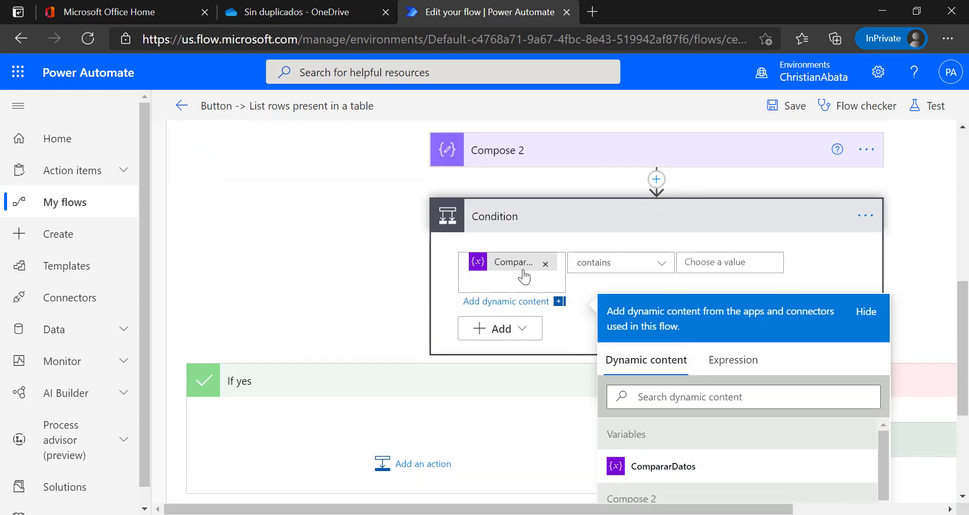
{"action": "left_click", "coordinate": [755, 265]}
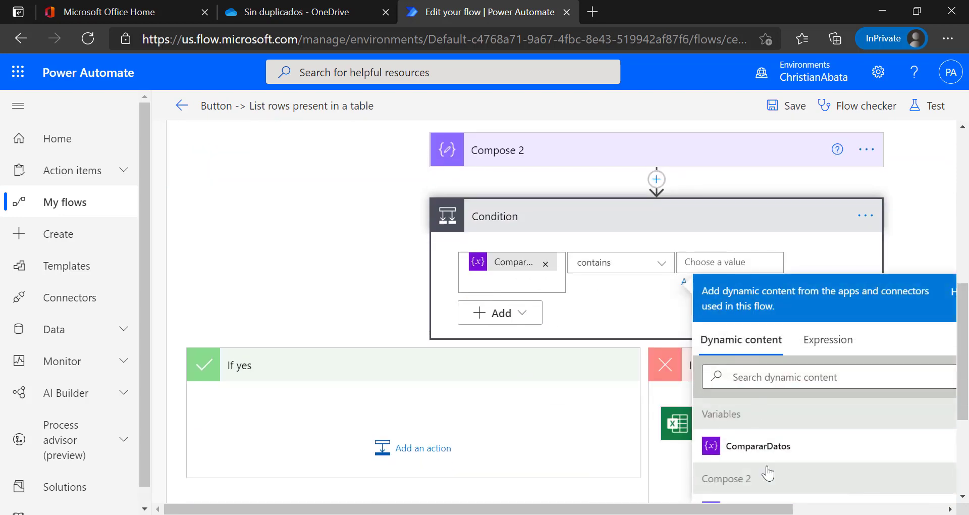
{"action": "scroll", "coordinate": [762, 461], "scroll_direction": "down", "scroll_amount": 1}
{"action": "left_click", "coordinate": [752, 480]}
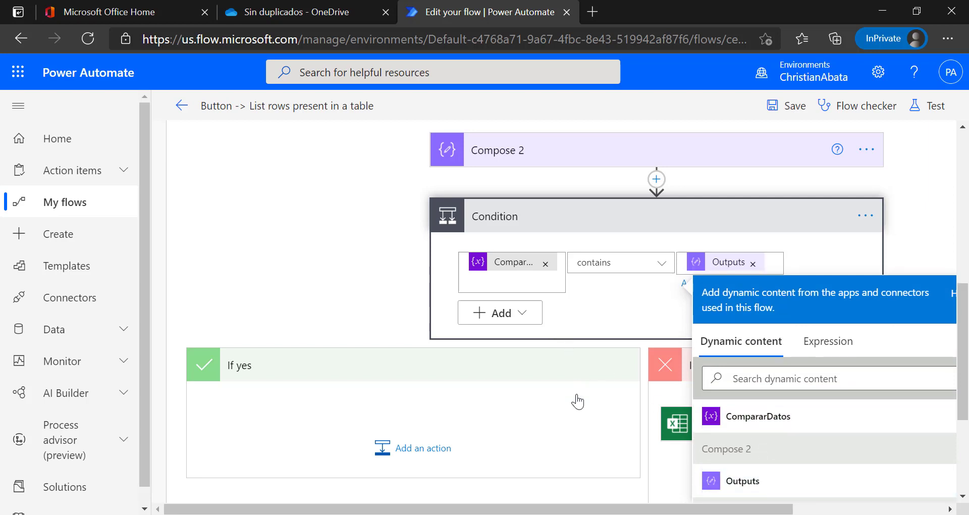
{"action": "left_click_drag", "start_coordinate": [586, 508], "coordinate": [688, 461]}
{"action": "left_click", "coordinate": [847, 241]}
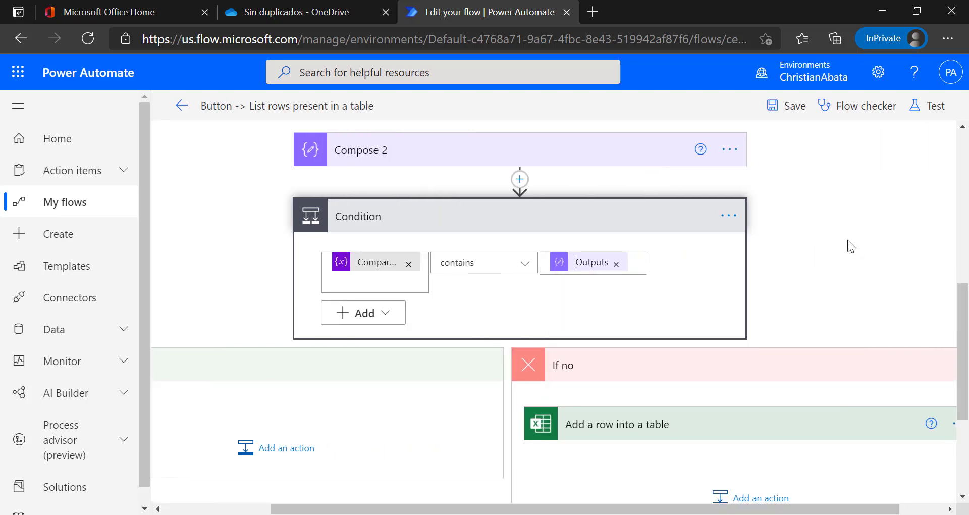
Save the flow and set up a manual test run.
{"action": "left_click", "coordinate": [925, 116]}
{"action": "left_click", "coordinate": [767, 143]}
{"action": "left_click", "coordinate": [784, 492]}
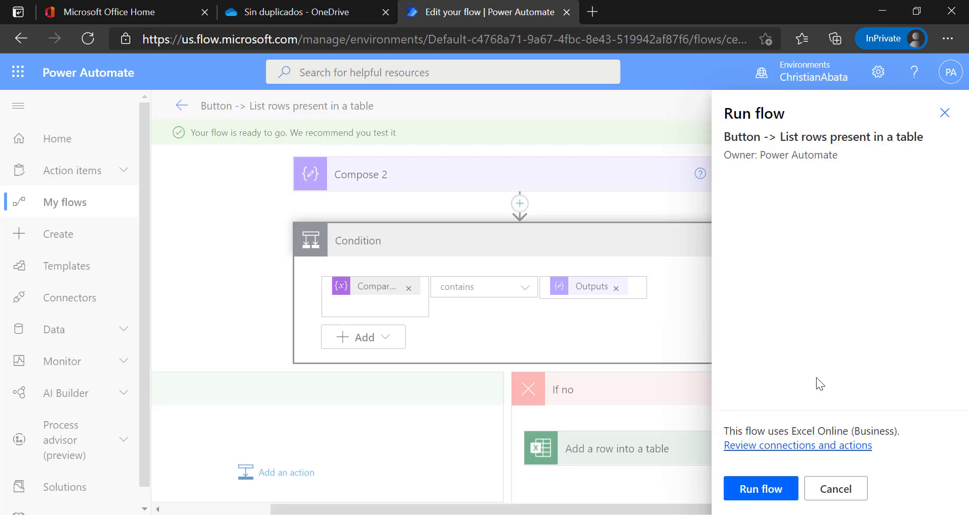
Run the test flow and show the Condition result inside Apply to each 2.
{"action": "left_click", "coordinate": [761, 490]}
{"action": "left_click", "coordinate": [754, 488]}
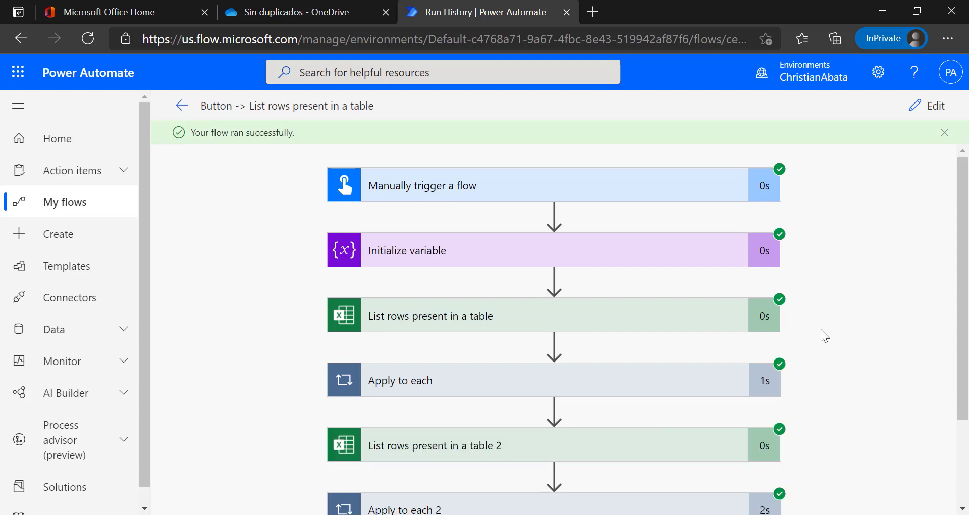
{"action": "scroll", "coordinate": [825, 339], "scroll_direction": "down", "scroll_amount": 2}
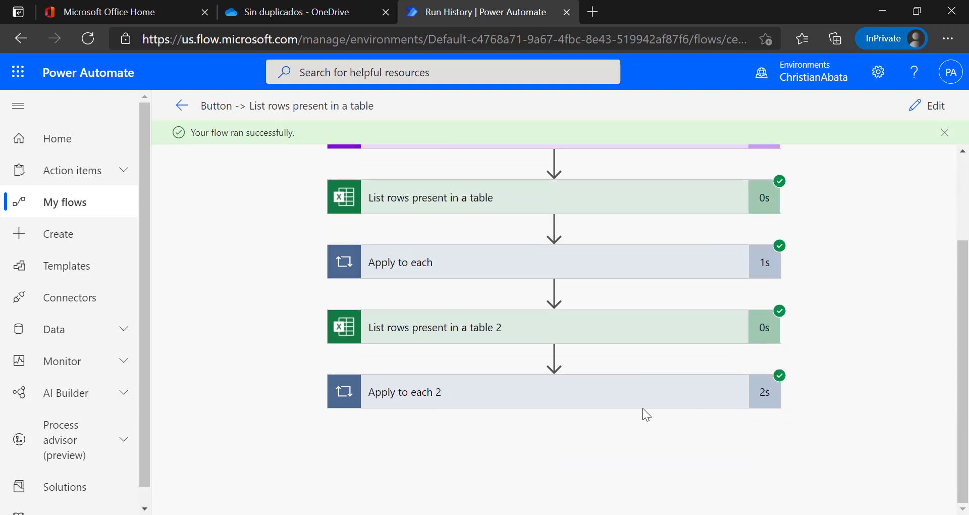
{"action": "left_click", "coordinate": [610, 404]}
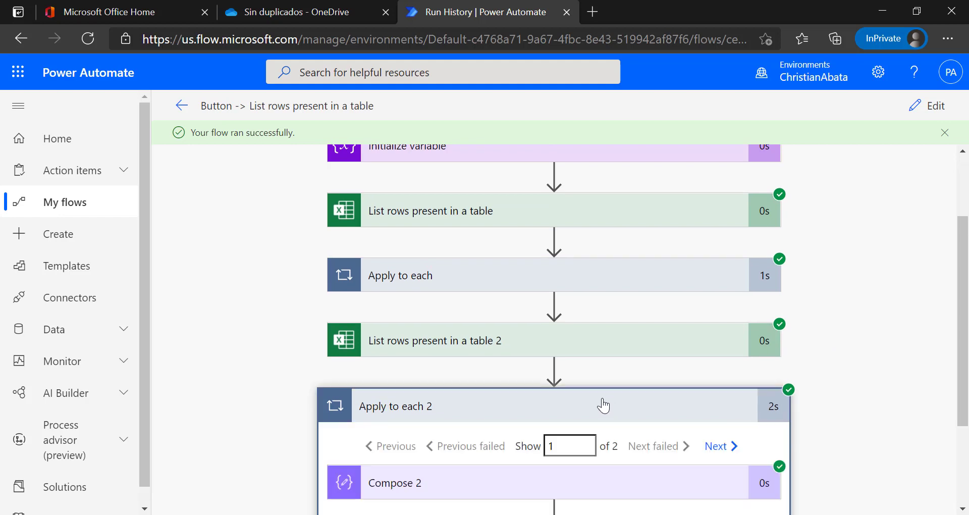
{"action": "scroll", "coordinate": [592, 328], "scroll_direction": "down", "scroll_amount": 2}
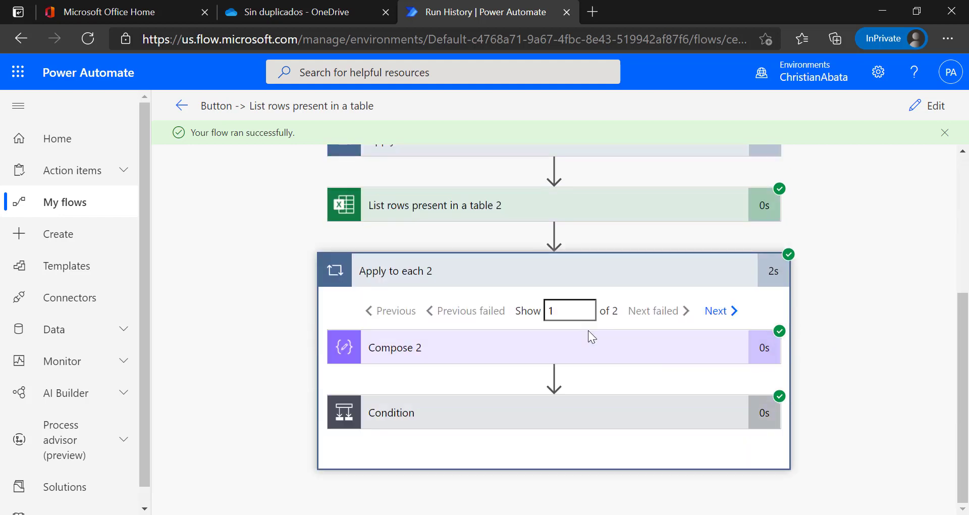
{"action": "left_click", "coordinate": [603, 405]}
Check the loop's second pass evaluated false and added a row, then go to OneDrive.
{"action": "scroll", "coordinate": [626, 374], "scroll_direction": "down", "scroll_amount": 2}
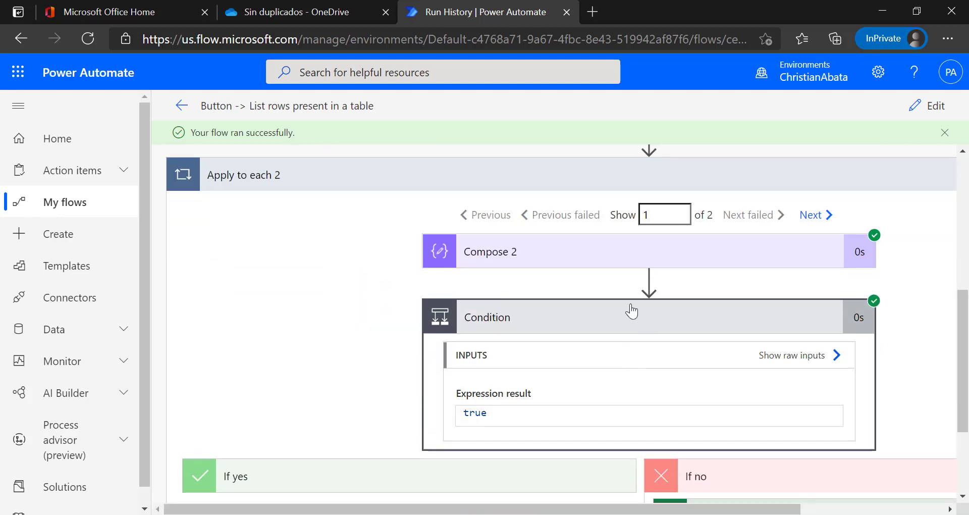
{"action": "scroll", "coordinate": [643, 438], "scroll_direction": "down", "scroll_amount": 1}
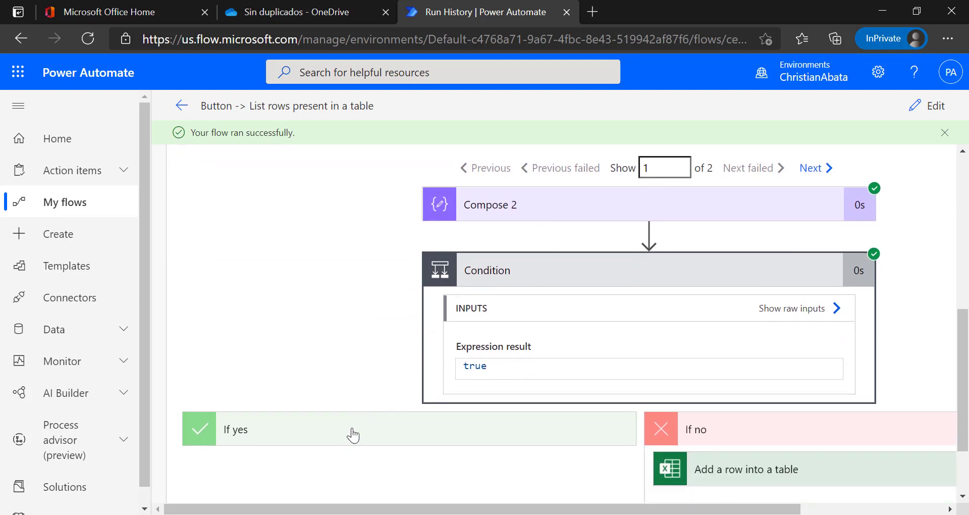
{"action": "left_click", "coordinate": [808, 170]}
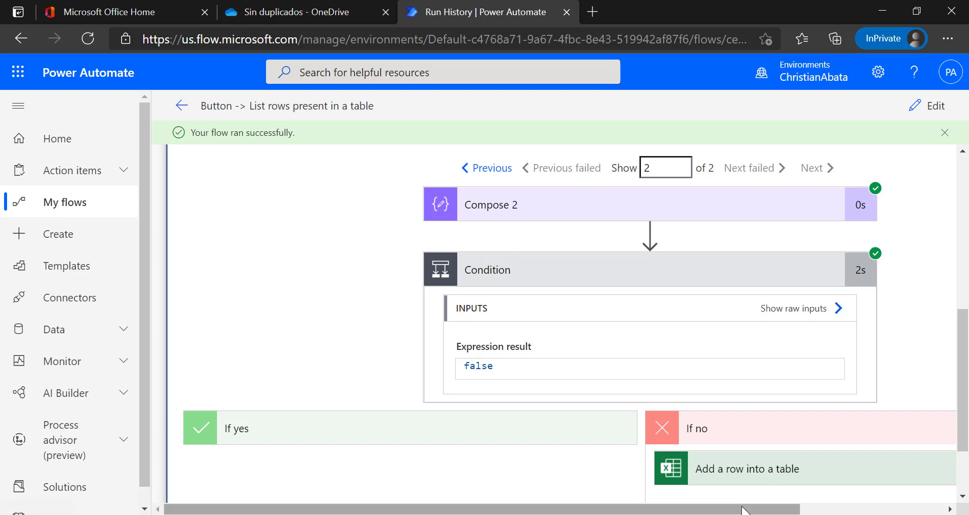
{"action": "scroll", "coordinate": [816, 478], "scroll_direction": "right", "scroll_amount": 3}
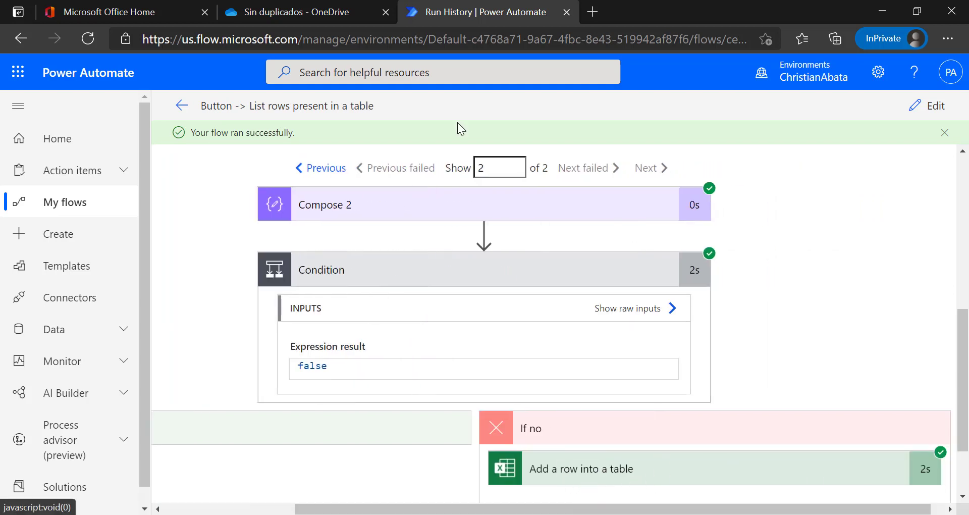
{"action": "left_click", "coordinate": [280, 13]}
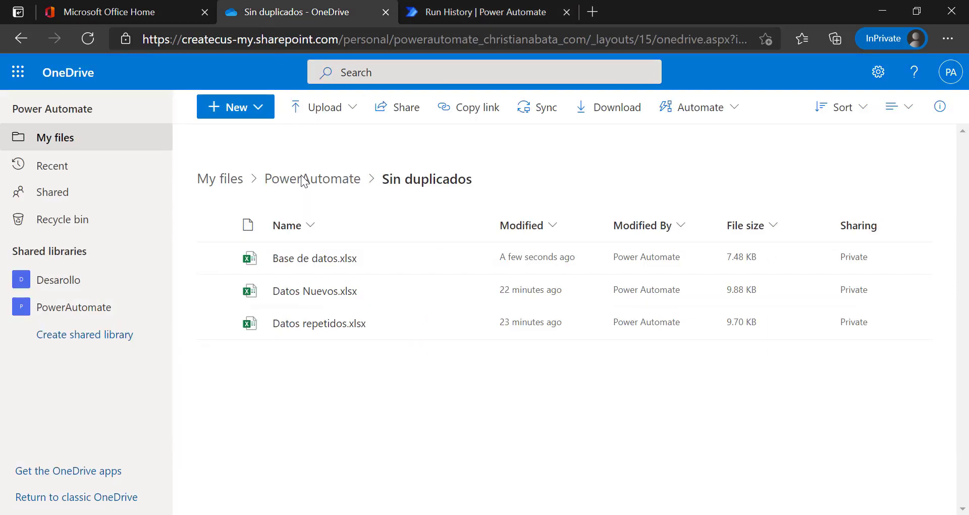
Open Base de datos.xlsx in Excel for the web, reload it, and check Juan appears in A5.
{"action": "left_click_drag", "start_coordinate": [385, 266], "coordinate": [335, 266]}
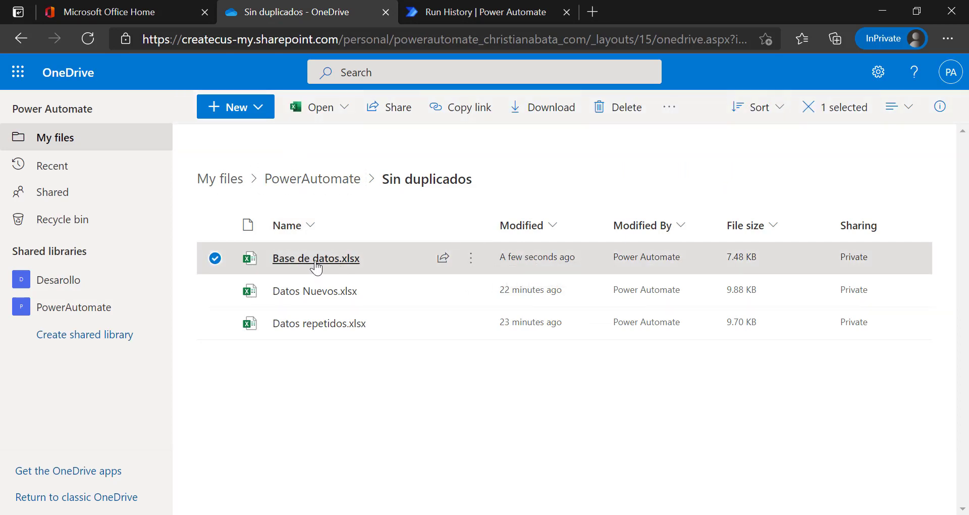
{"action": "left_click", "coordinate": [316, 268]}
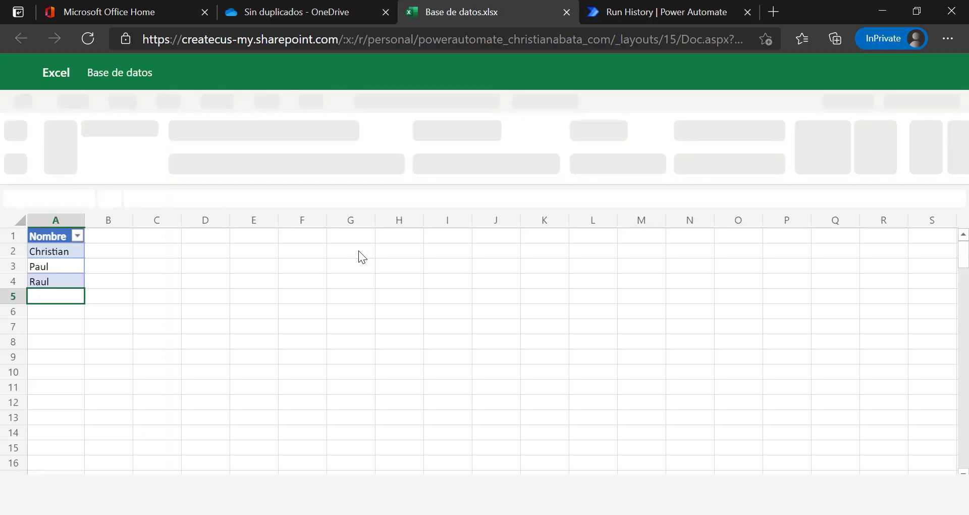
{"action": "left_click", "coordinate": [110, 265]}
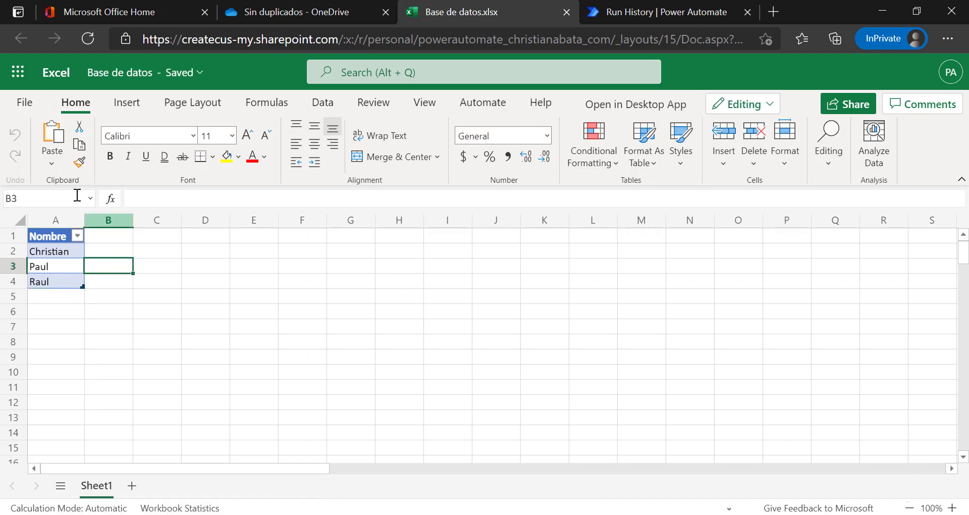
{"action": "left_click", "coordinate": [62, 280]}
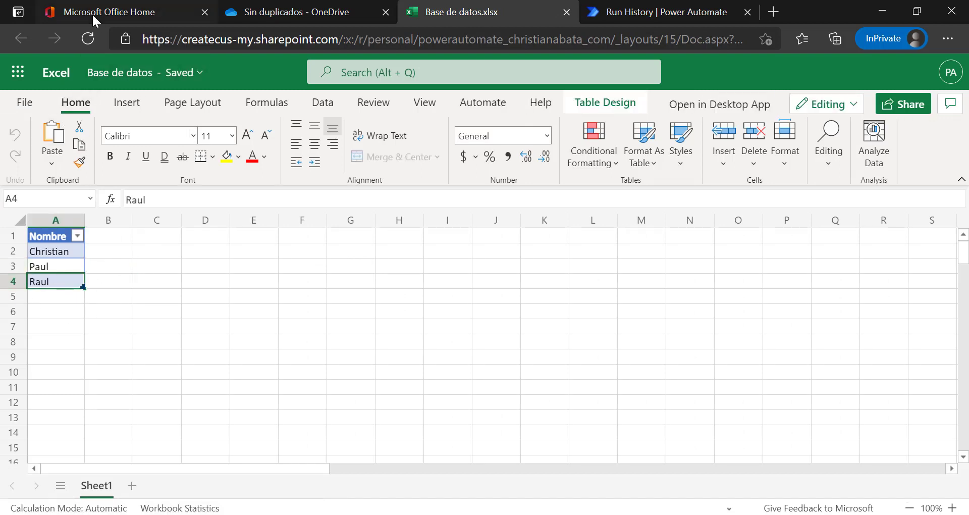
{"action": "left_click", "coordinate": [95, 43]}
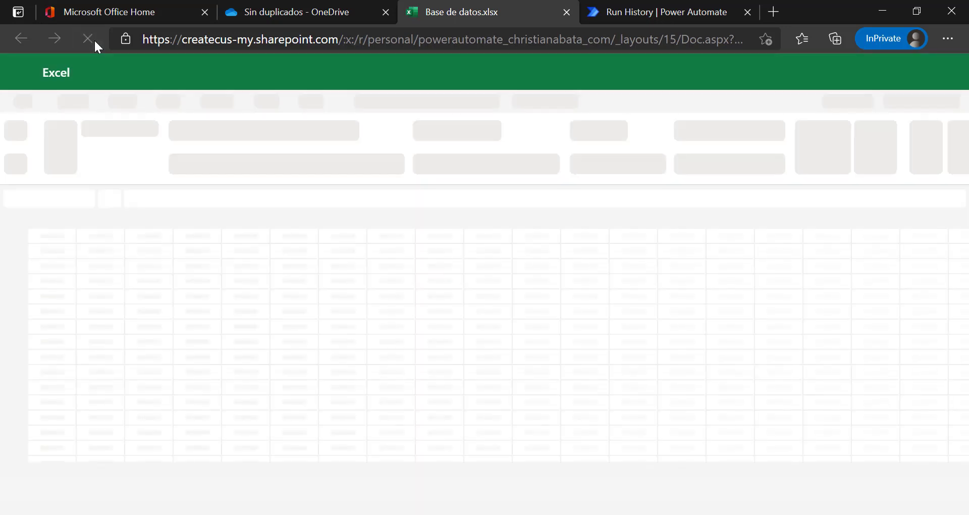
{"action": "left_click", "coordinate": [58, 296]}
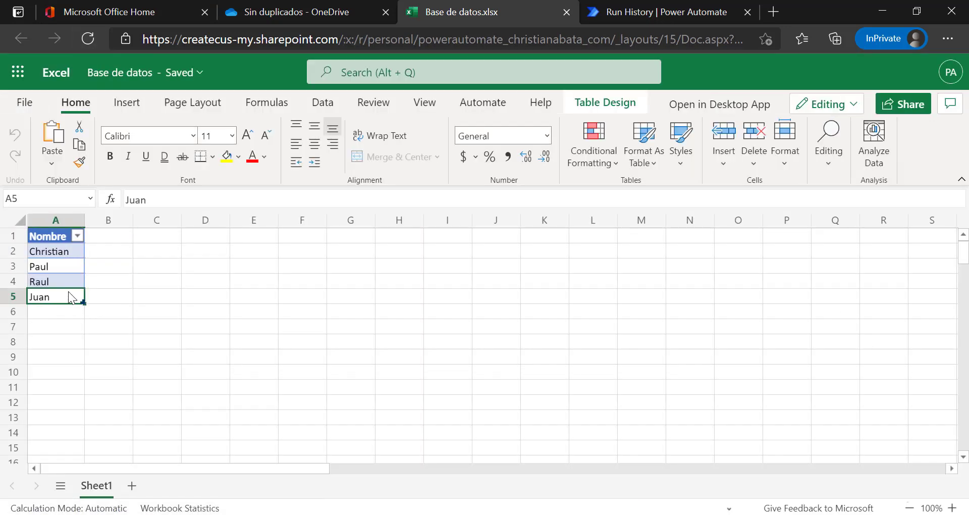
Compare column A against the four expected names in the Notepad Archivo 1 list.
{"action": "key", "text": "alt+Tab"}
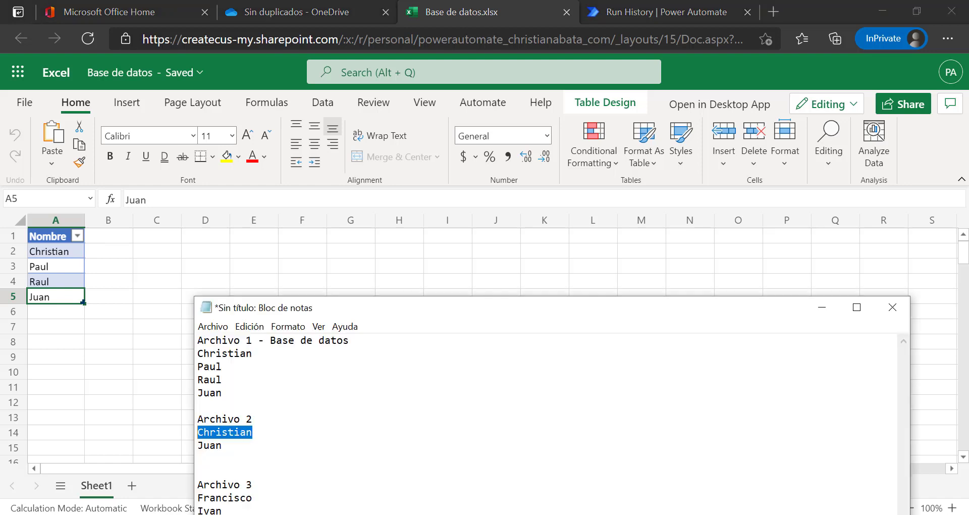
{"action": "left_click", "coordinate": [253, 446]}
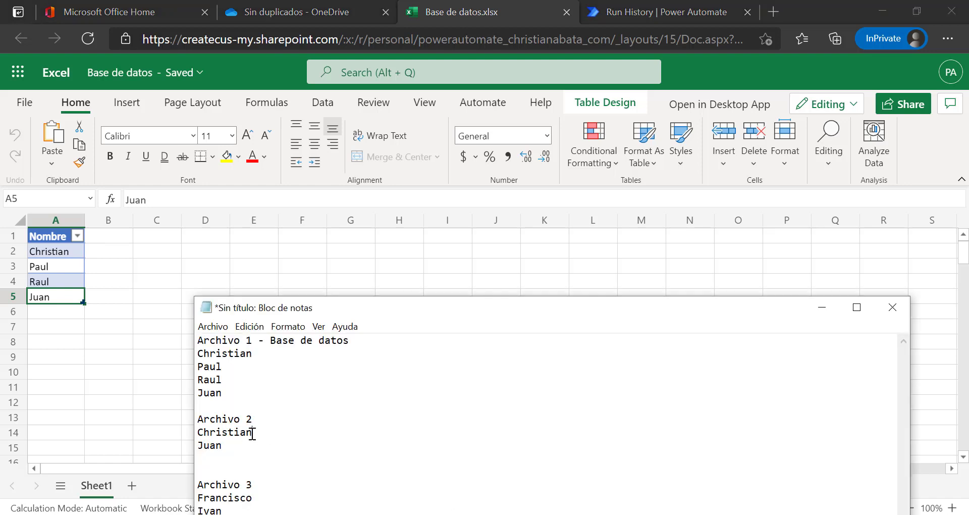
{"action": "left_click_drag", "start_coordinate": [223, 445], "coordinate": [186, 344]}
{"action": "left_click", "coordinate": [218, 395]}
{"action": "left_click_drag", "start_coordinate": [218, 395], "coordinate": [189, 353]}
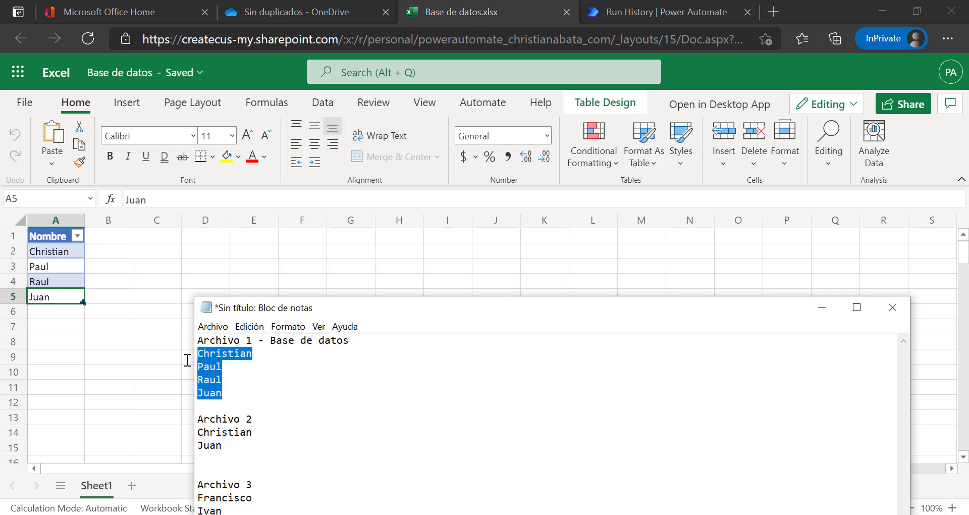
{"action": "left_click", "coordinate": [117, 306]}
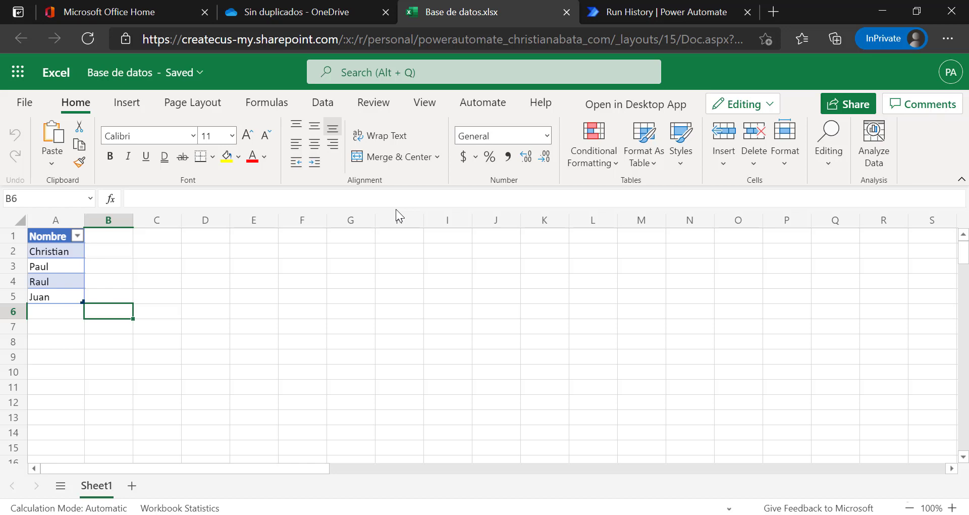
{"action": "left_click", "coordinate": [644, 9]}
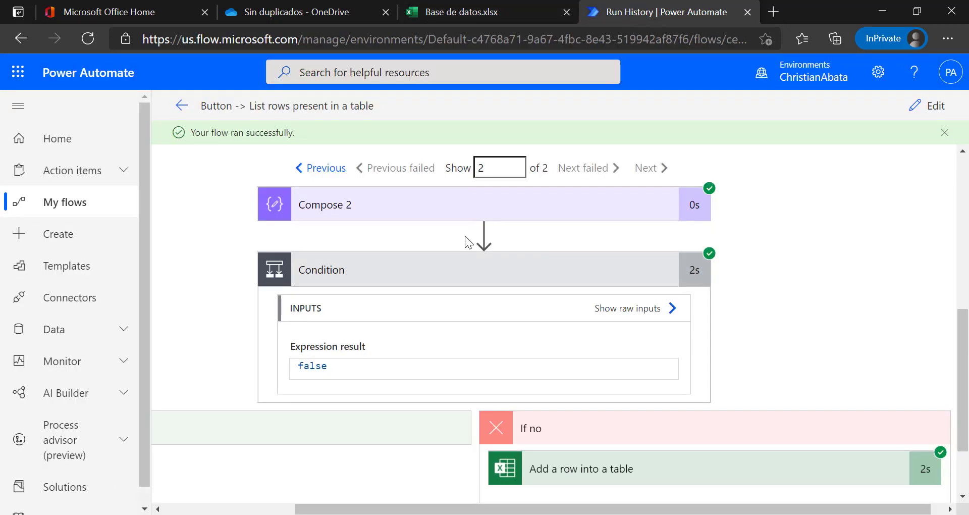
{"action": "scroll", "coordinate": [418, 297], "scroll_direction": "up", "scroll_amount": 5}
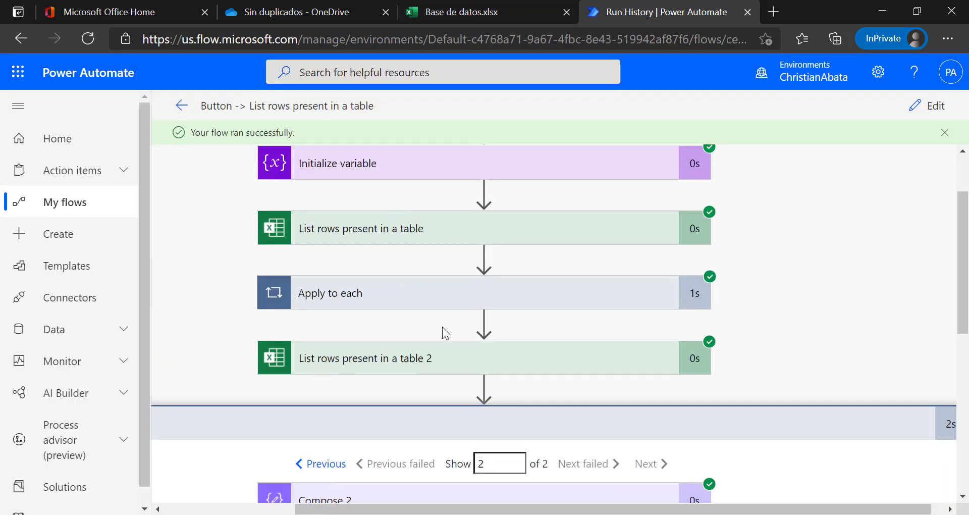
{"action": "scroll", "coordinate": [442, 326], "scroll_direction": "down", "scroll_amount": 5}
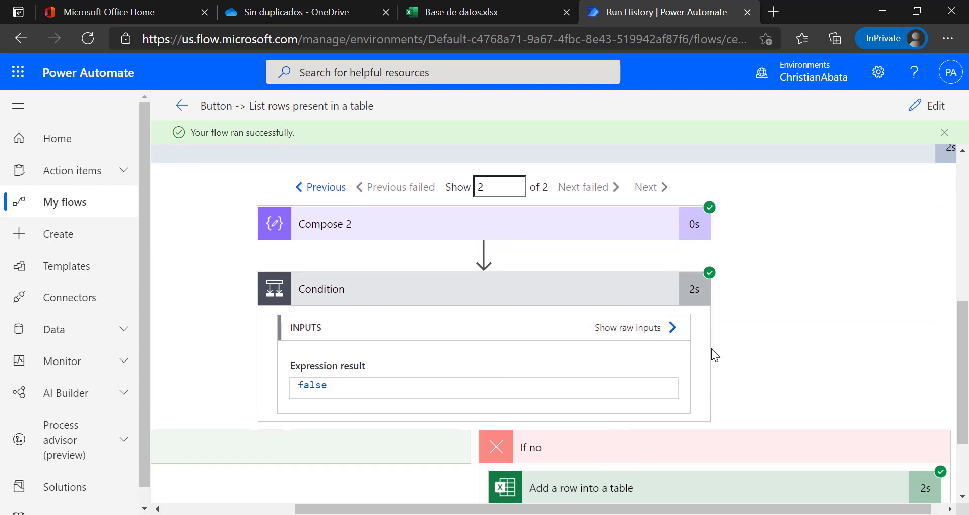
{"action": "scroll", "coordinate": [712, 349], "scroll_direction": "down", "scroll_amount": 2}
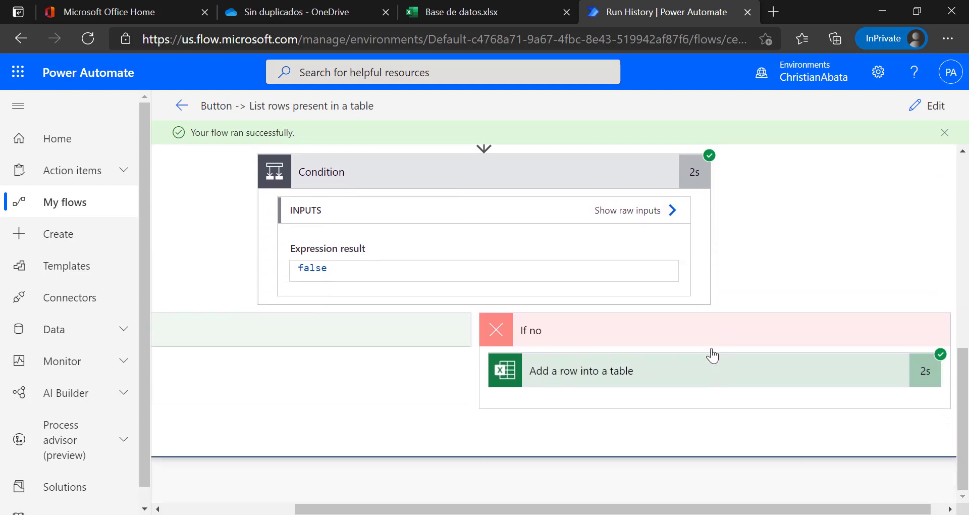